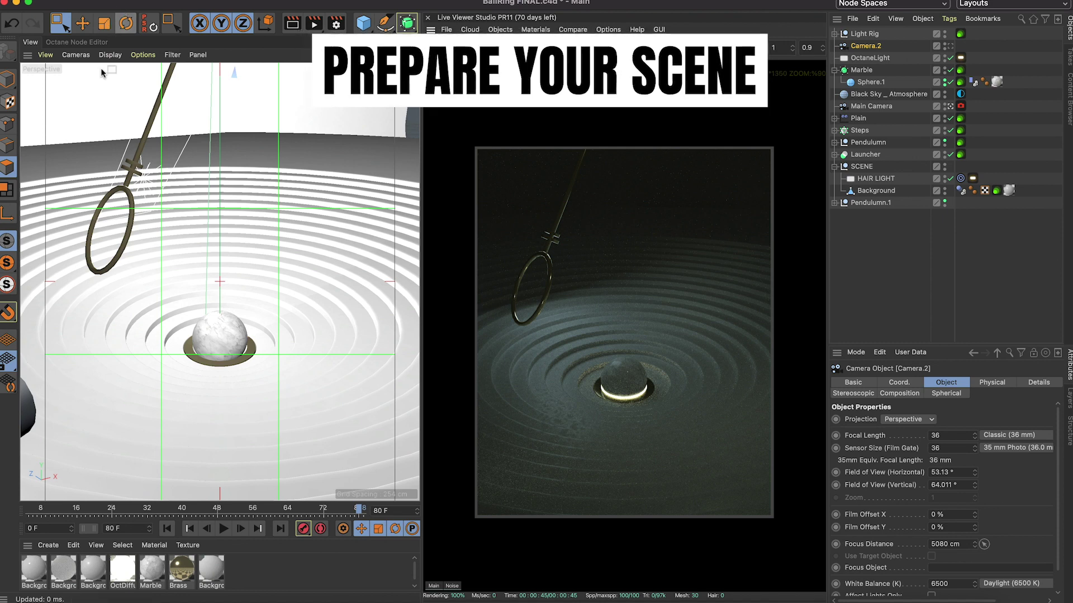
# Scrub and play the pendulum animation twice, then stop it back at frame 0
pyautogui.moveTo(133, 511); pyautogui.dragTo(32, 512)
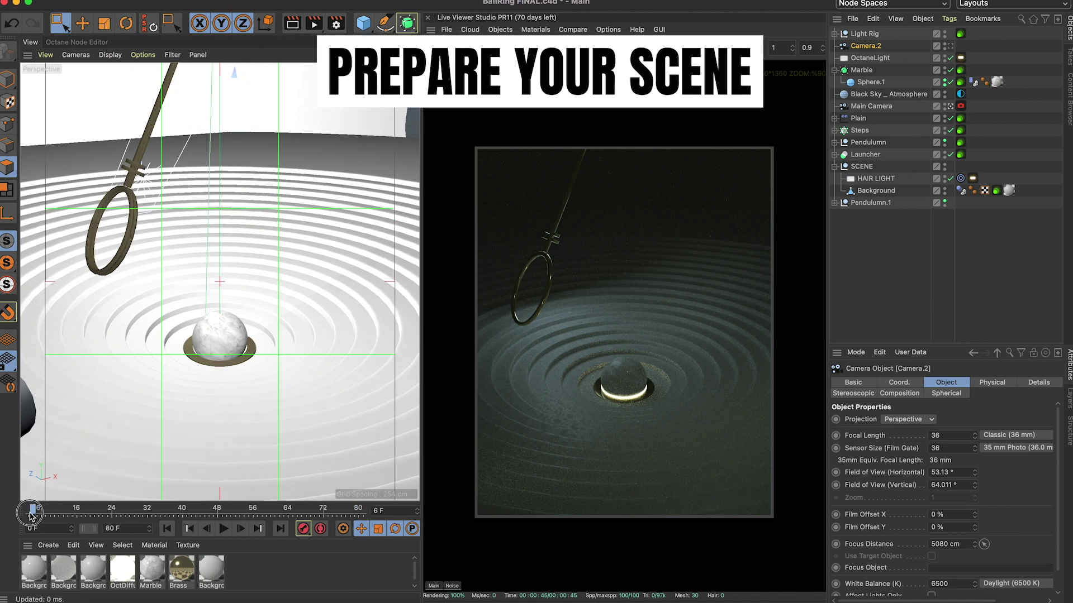
pyautogui.click(224, 529)
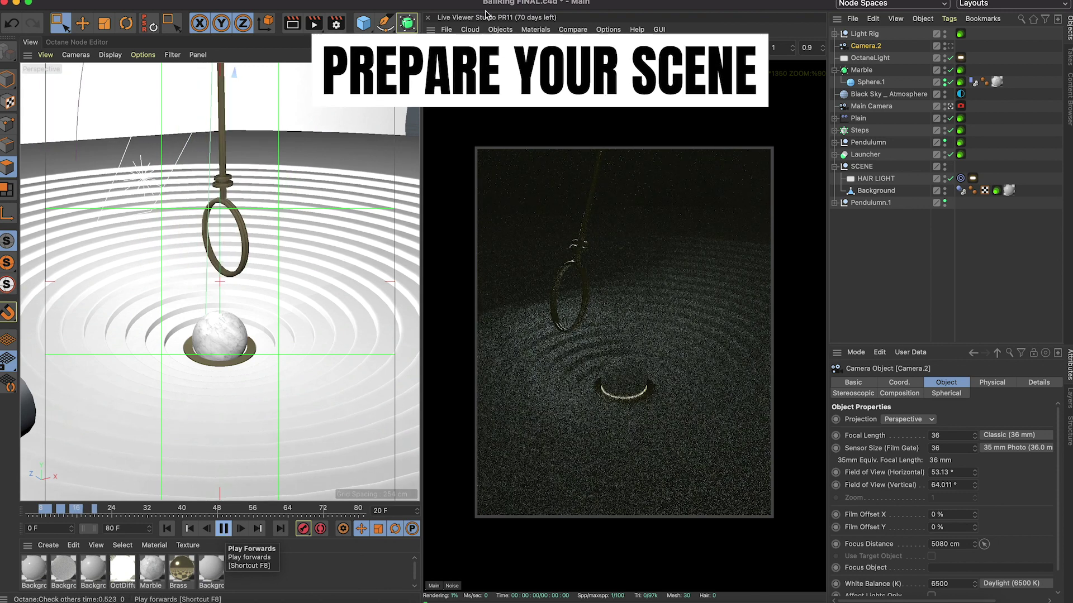
pyautogui.click(224, 529)
pyautogui.click(186, 529)
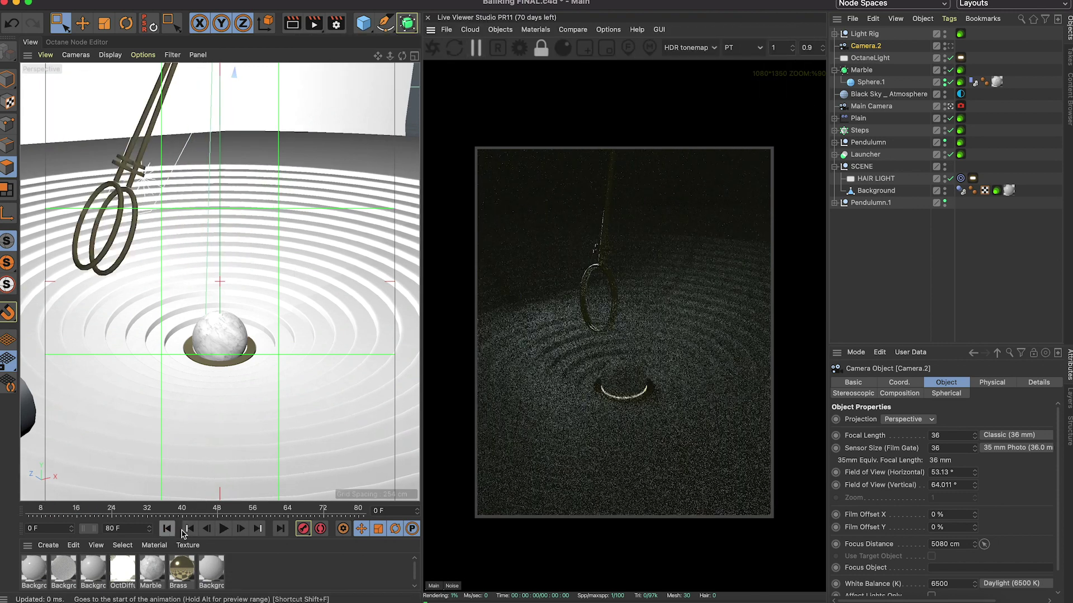
pyautogui.click(223, 528)
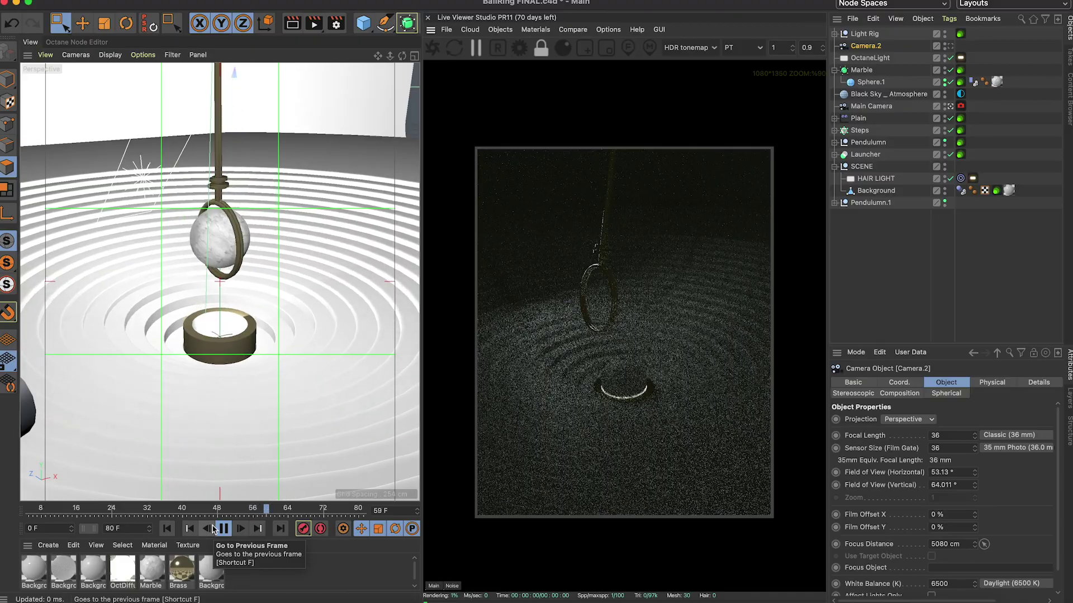
pyautogui.click(223, 529)
pyautogui.click(870, 202)
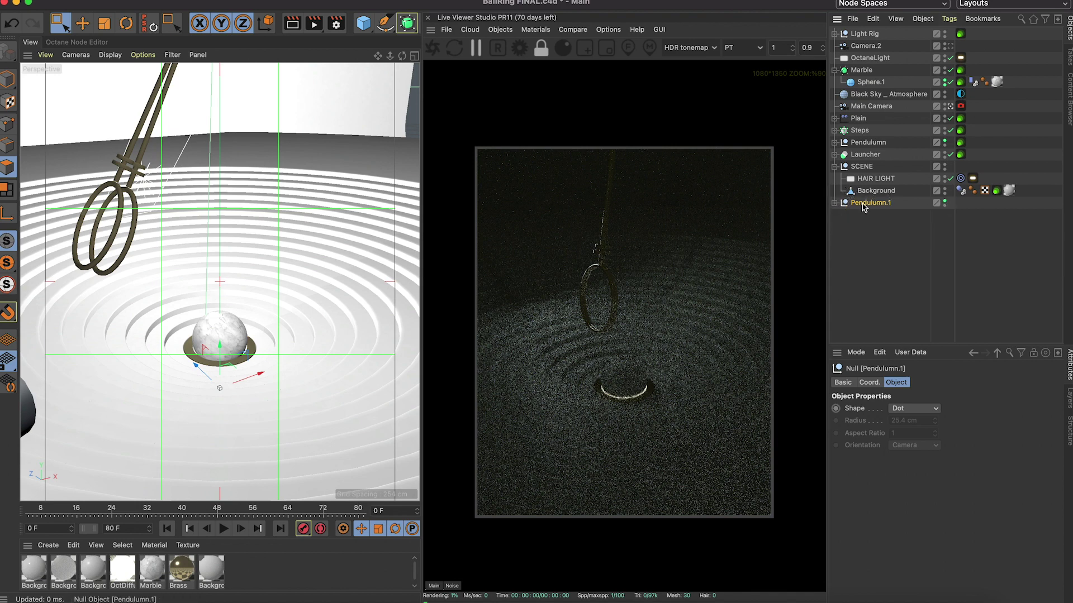
# Delete the spare Pendulumn.1 and Camera.2 objects, expanding the Marble group
pyautogui.press('Delete')
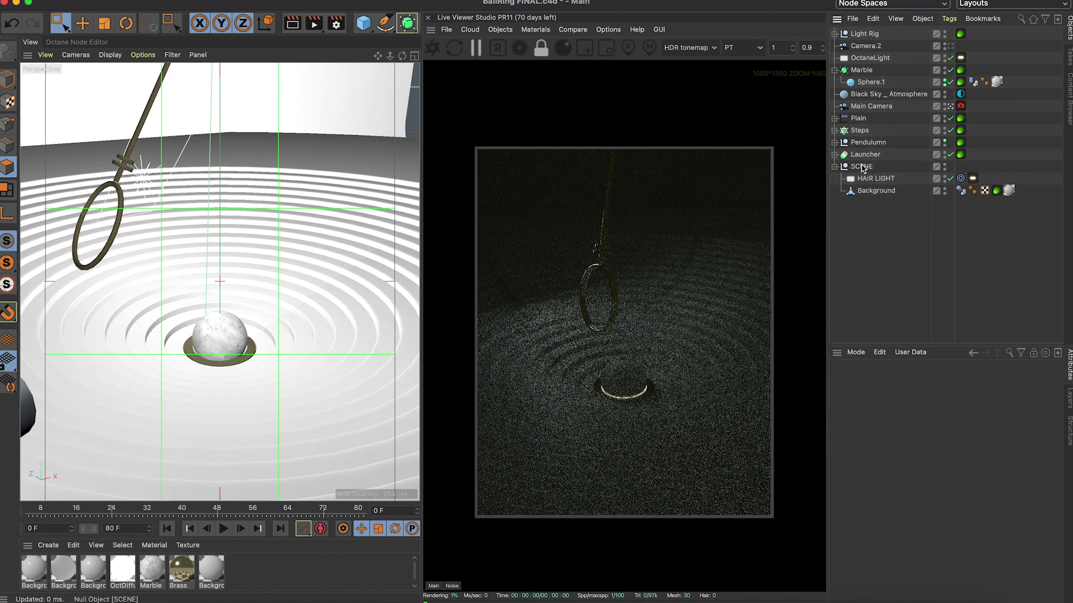
pyautogui.click(858, 47)
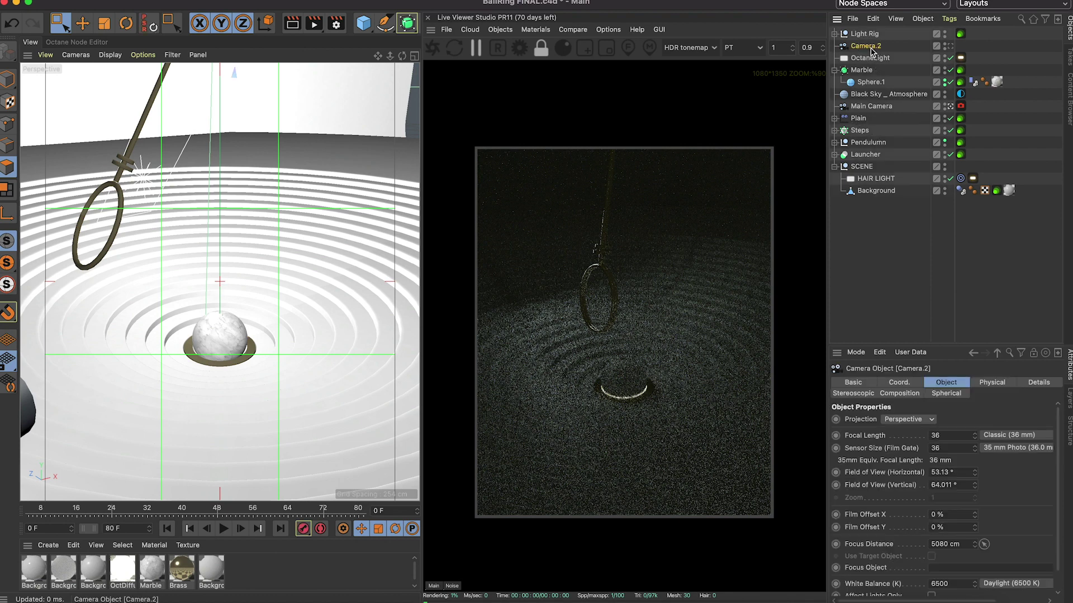
pyautogui.click(834, 69)
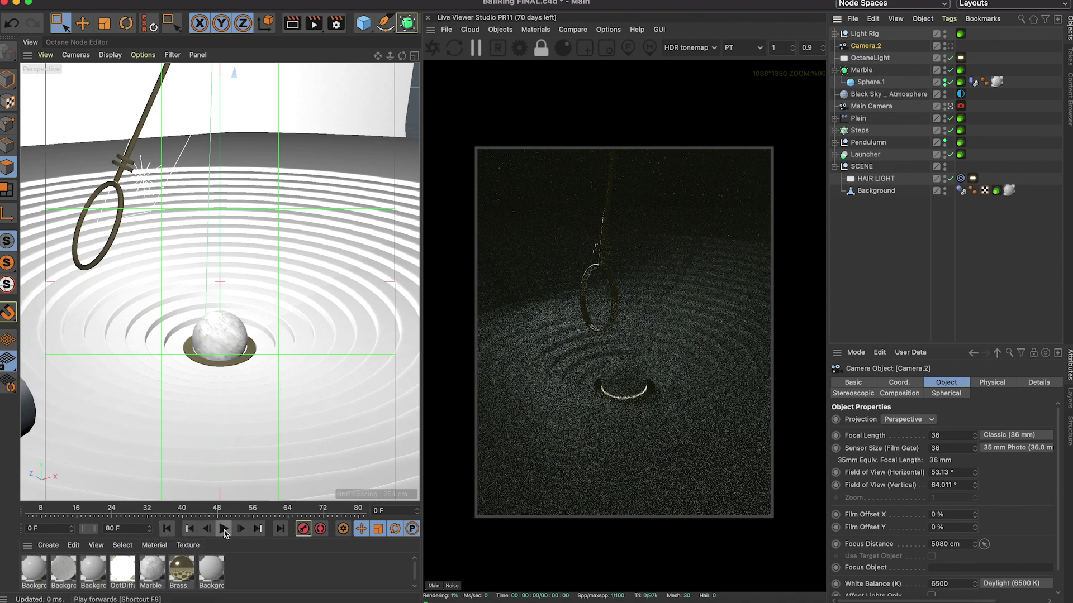
pyautogui.press('Delete')
# Bake the Sphere.1 marble's Dynamics Body cache with Bake Object
pyautogui.click(877, 47)
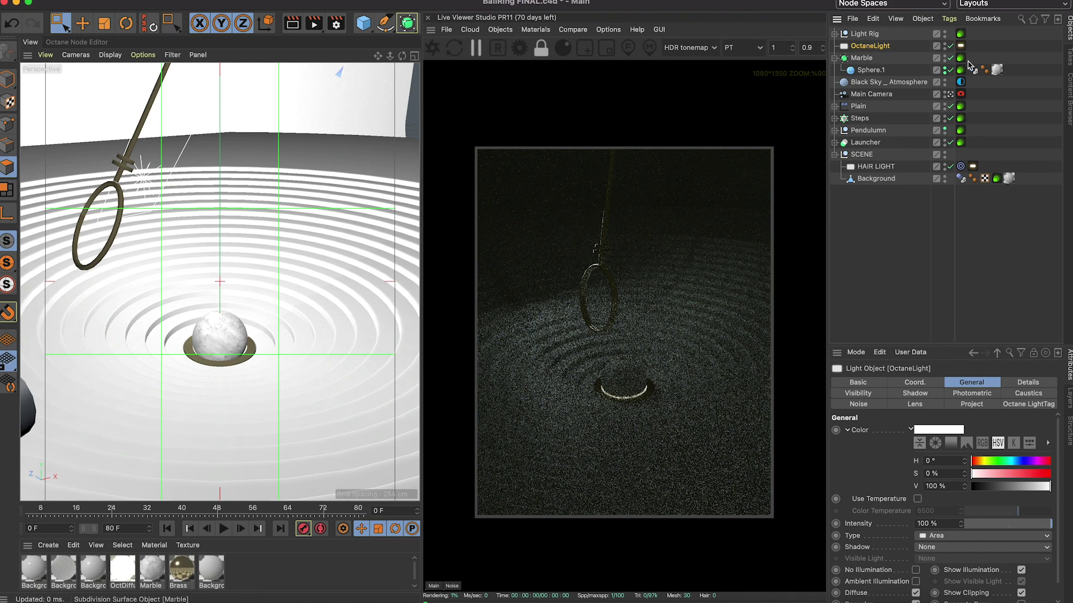
pyautogui.click(874, 70)
pyautogui.click(973, 70)
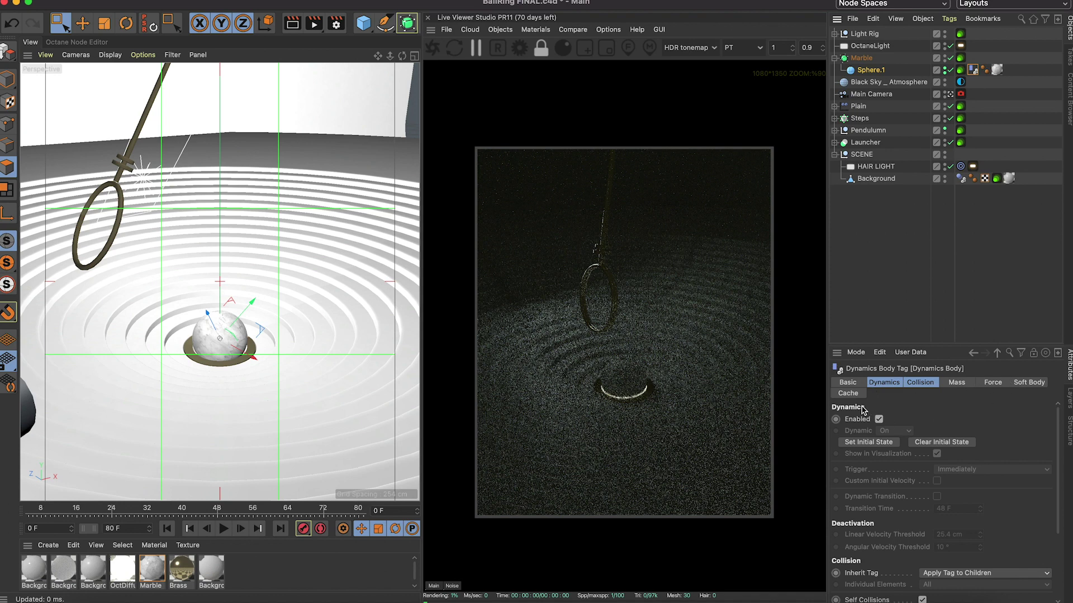
pyautogui.click(849, 393)
pyautogui.click(885, 442)
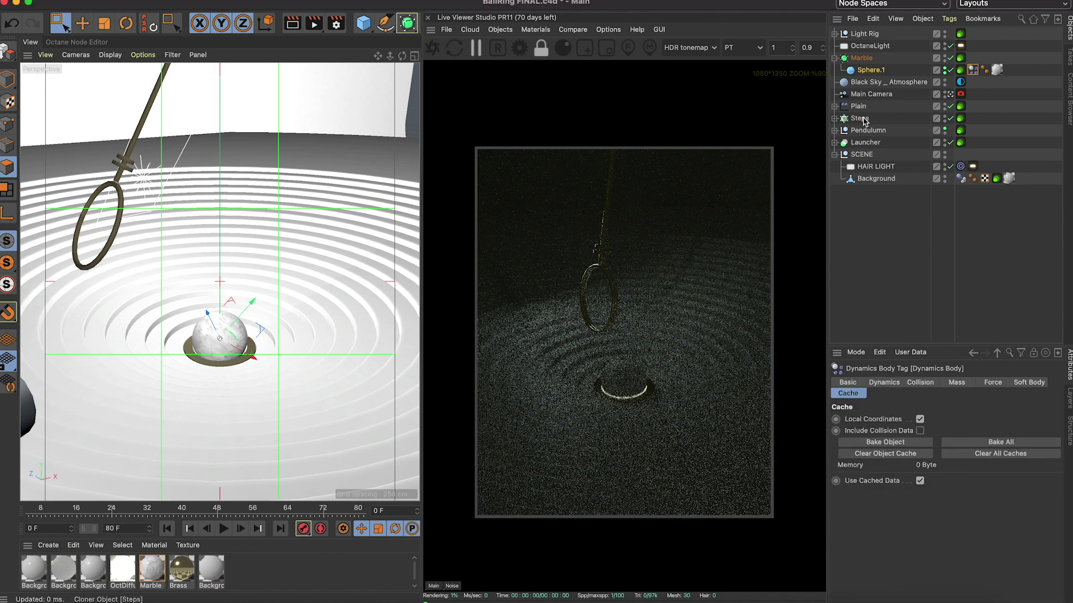
pyautogui.click(834, 119)
pyautogui.click(834, 118)
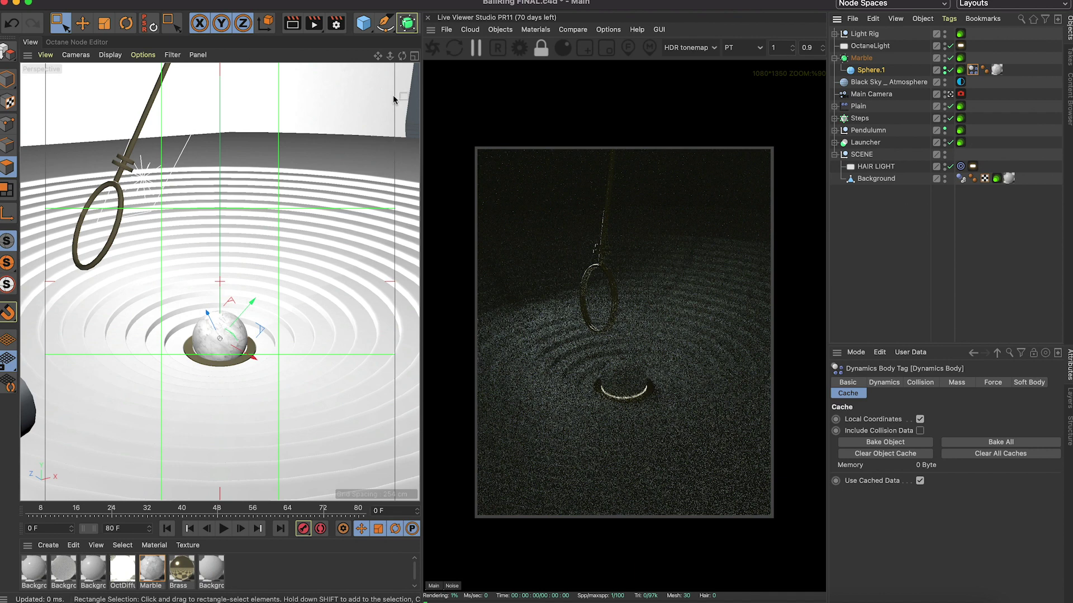
pyautogui.click(336, 25)
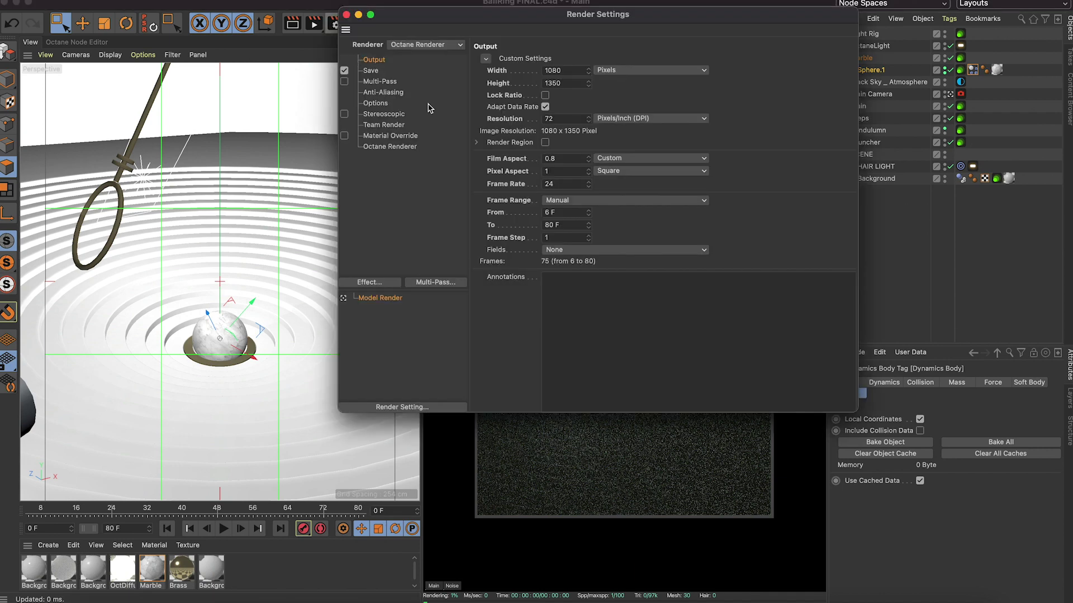
pyautogui.click(564, 183)
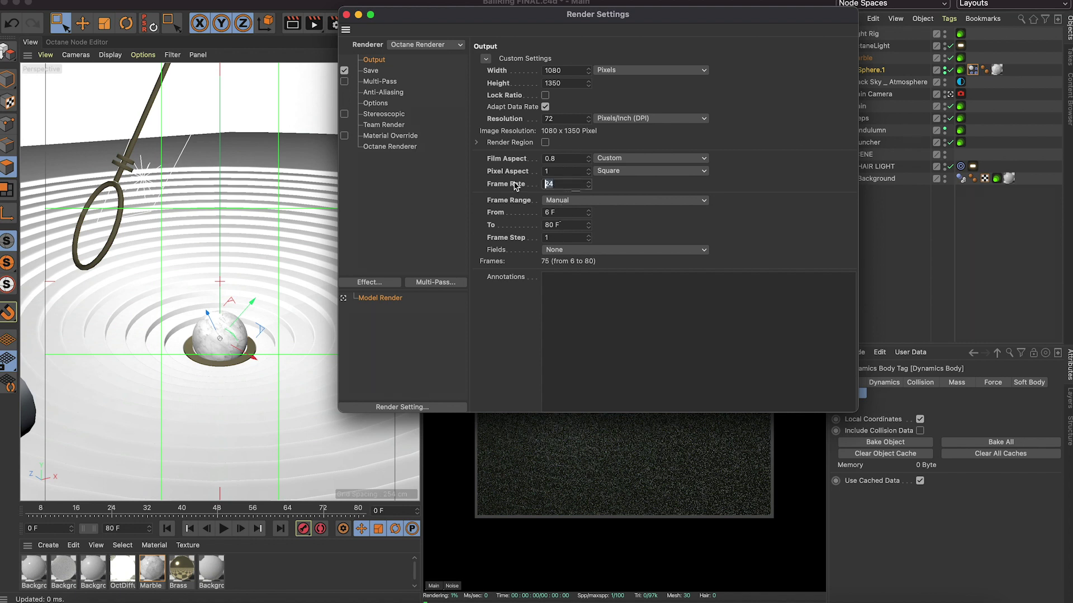
pyautogui.click(574, 83)
pyautogui.click(347, 15)
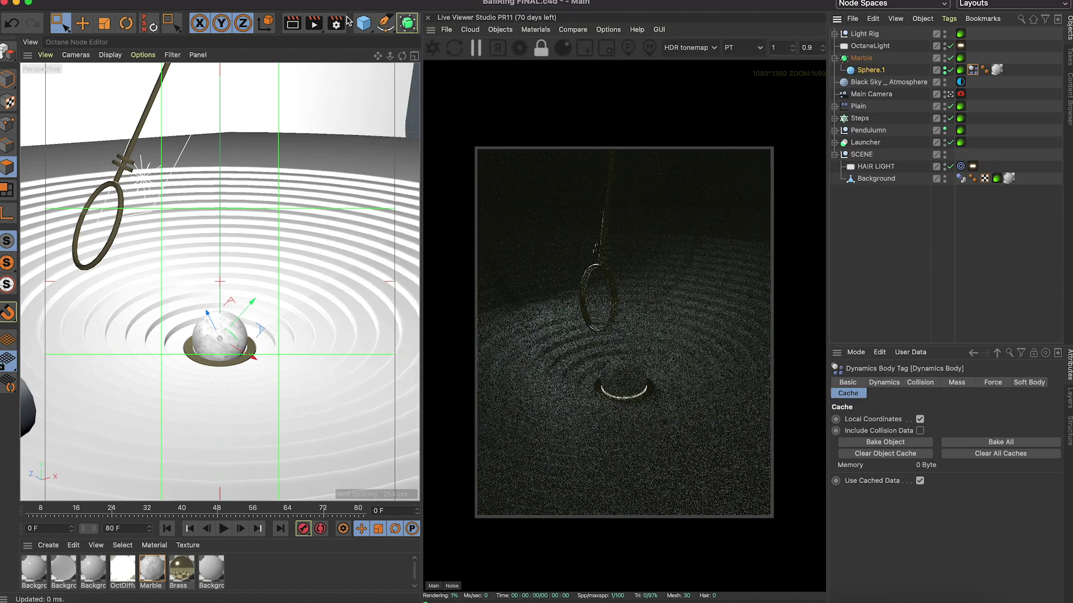
# In Octane X settings, enter Max. samples 2000 and depth 20 for diffuse, specular and scatter
pyautogui.click(524, 50)
pyautogui.moveTo(184, 6); pyautogui.dragTo(351, 62)
pyautogui.click(294, 116)
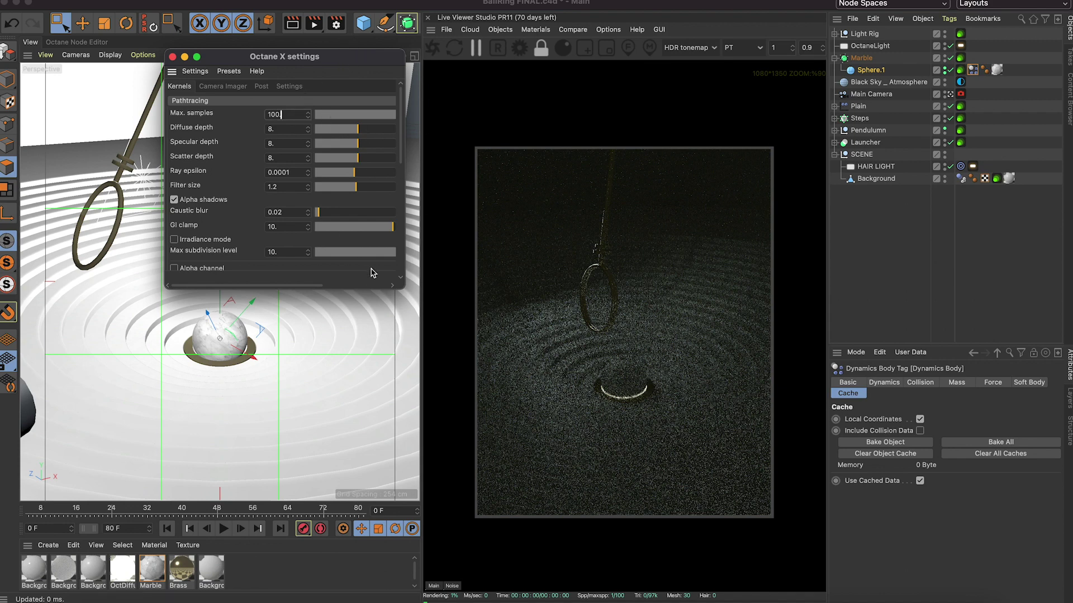
pyautogui.press('Return')
pyautogui.press('Tab')
pyautogui.write('20')
pyautogui.press('Tab')
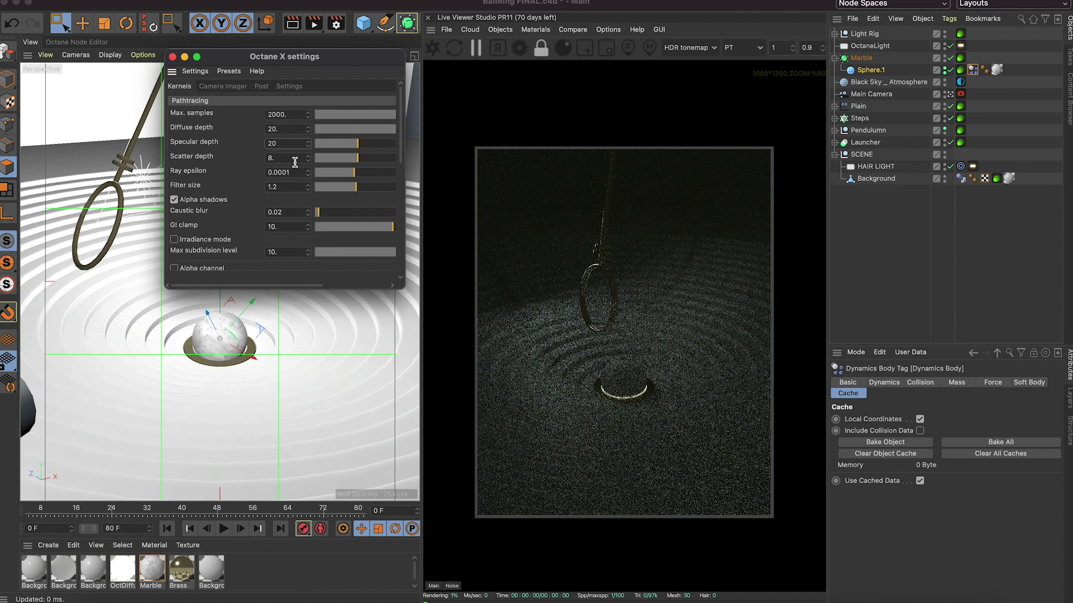
pyautogui.write('20')
pyautogui.press('Tab')
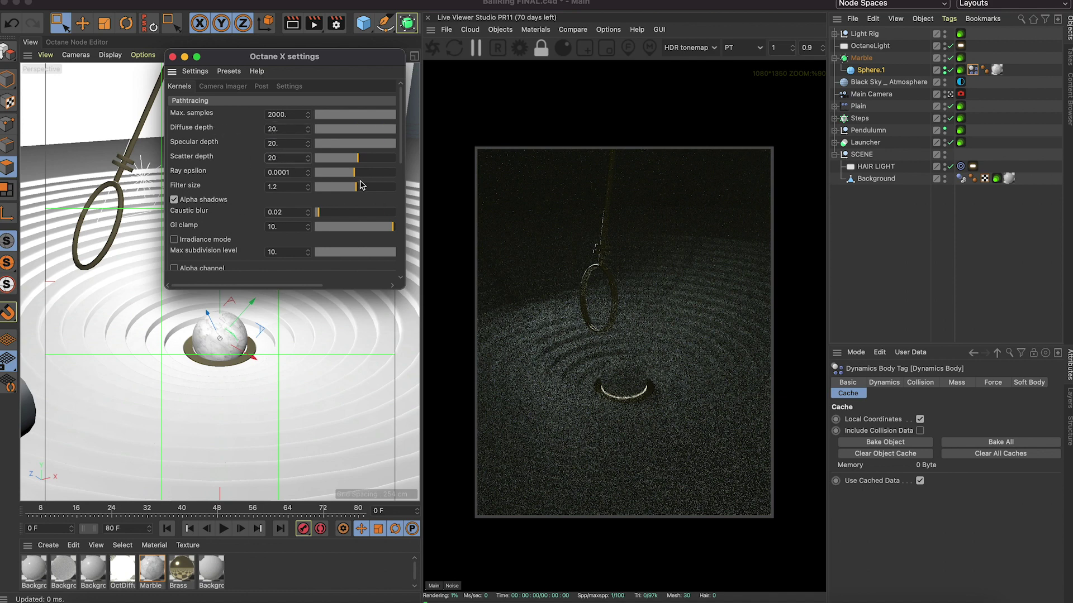
pyautogui.click(172, 56)
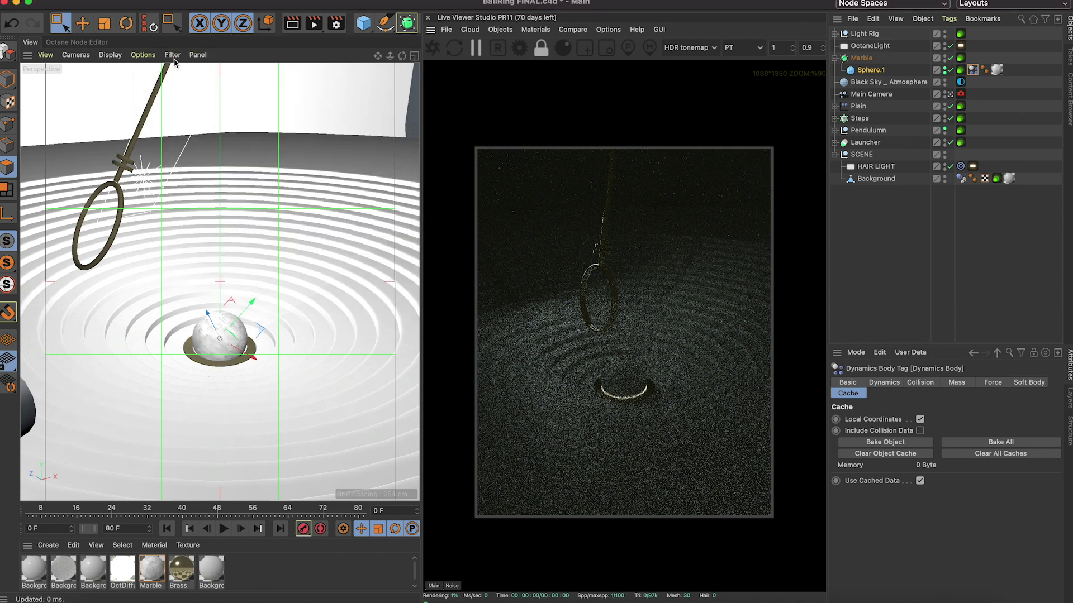
# Resume the Octane Live Viewer so the render restarts with the new settings
pyautogui.click(476, 49)
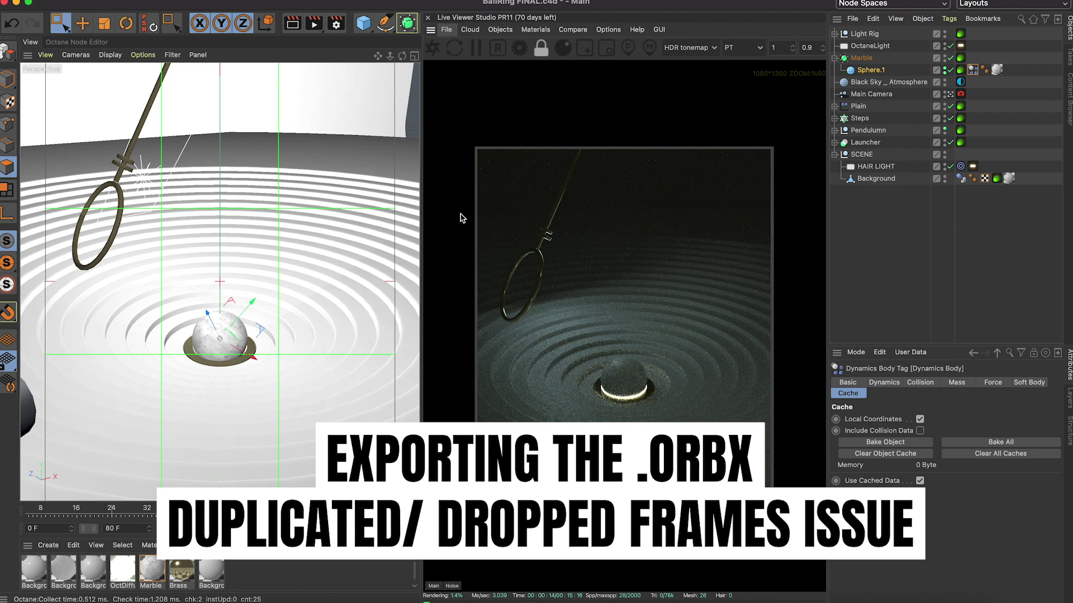
# Pause the live render and send the scene via Cloud as Tutorial.orbx in the Tutorial folder
pyautogui.click(476, 47)
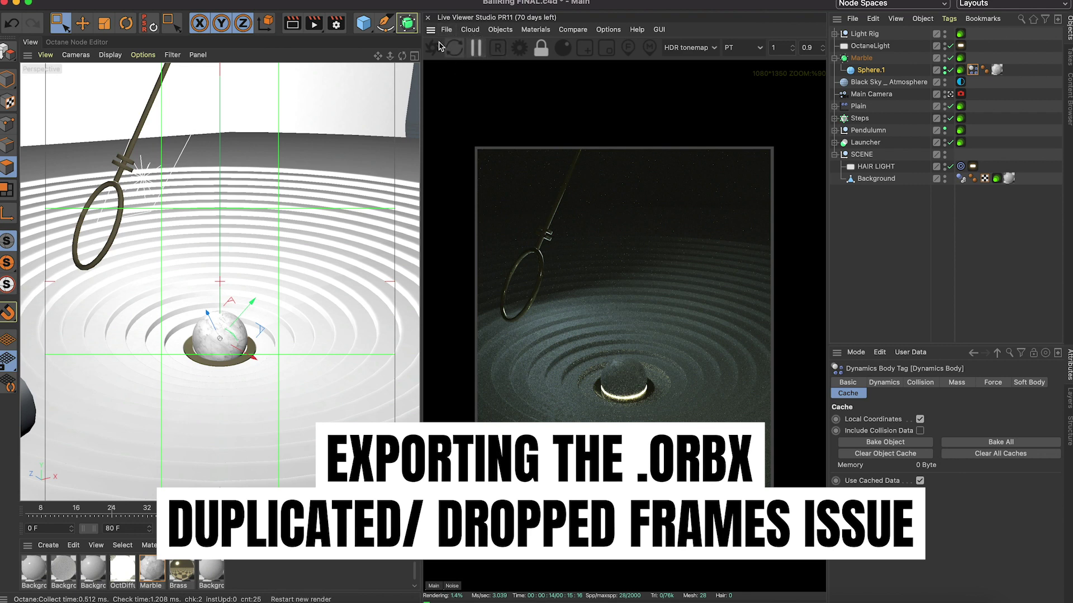
pyautogui.click(472, 31)
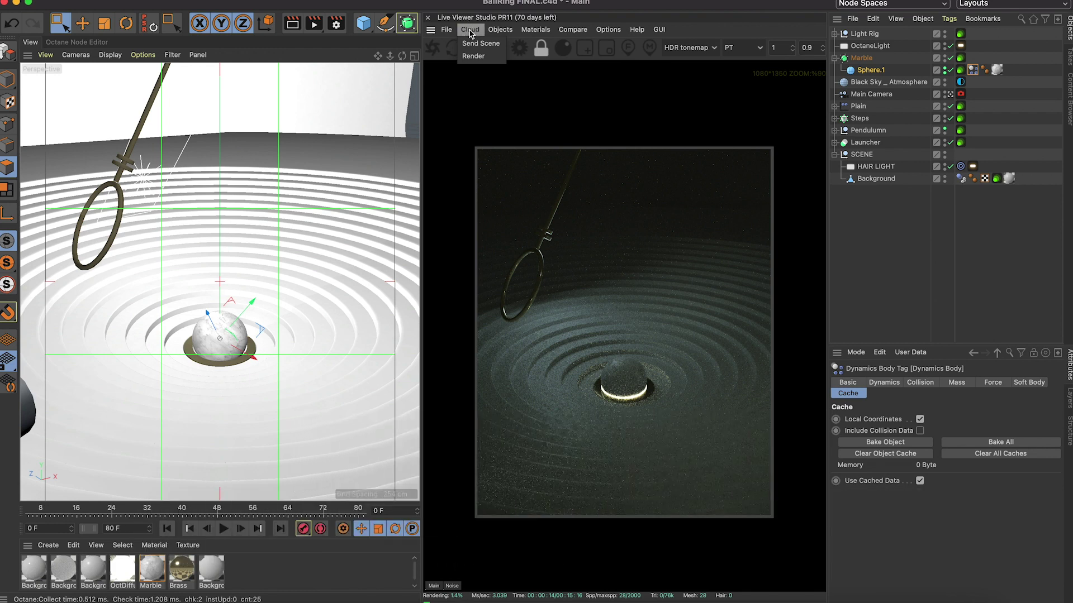
pyautogui.click(486, 45)
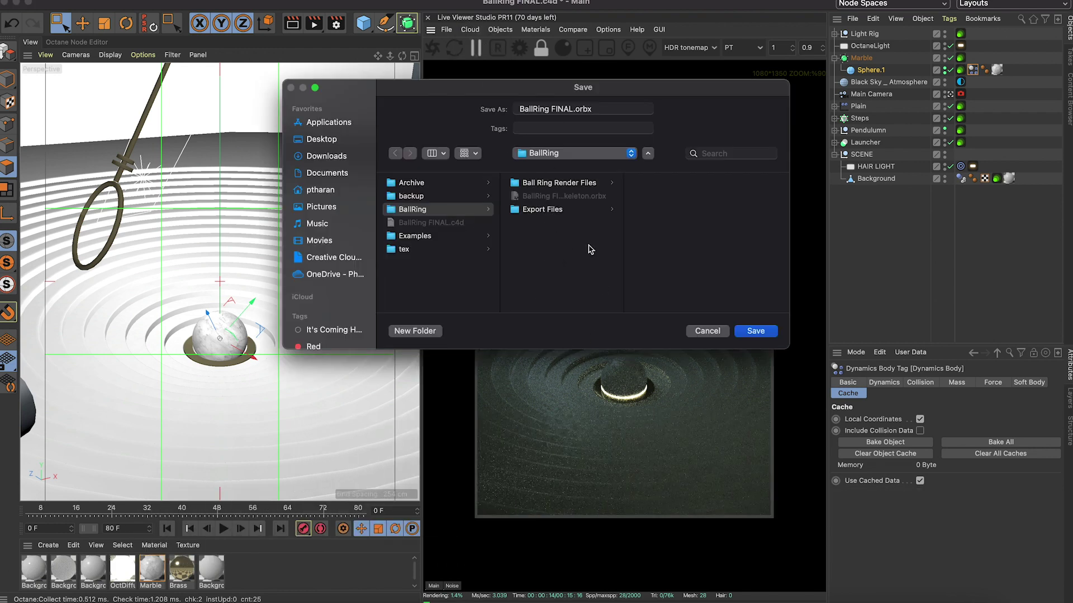
pyautogui.click(455, 271)
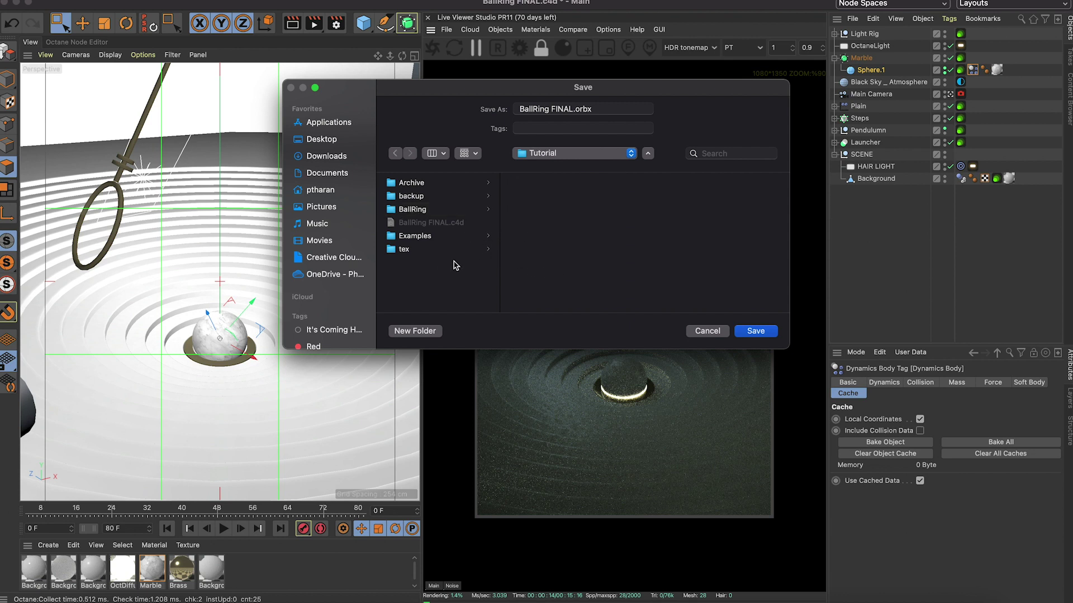
pyautogui.click(571, 109)
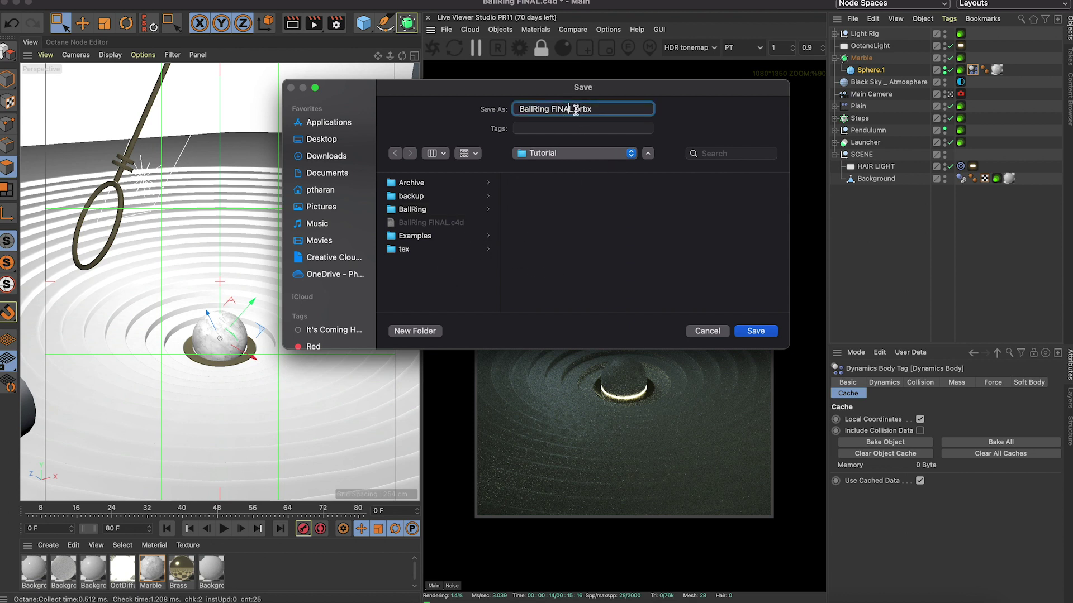
pyautogui.moveTo(571, 108); pyautogui.dragTo(470, 109)
pyautogui.write('Tutorial')
pyautogui.click(753, 332)
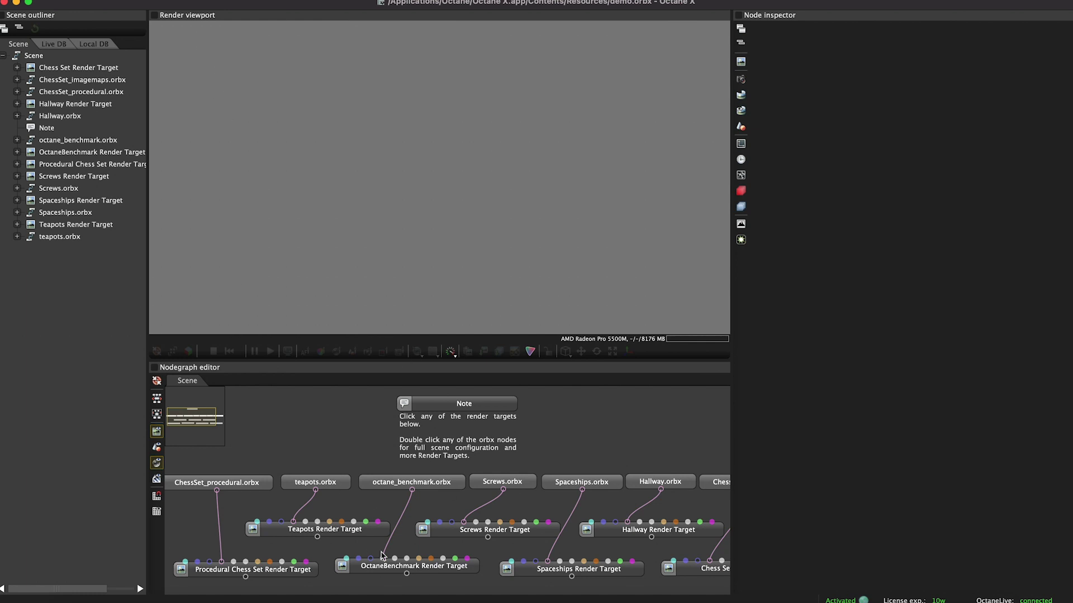
# Open the exported Tutorial.orbx in Octane X and render it through the OCTBB node
pyautogui.click(84, 0)
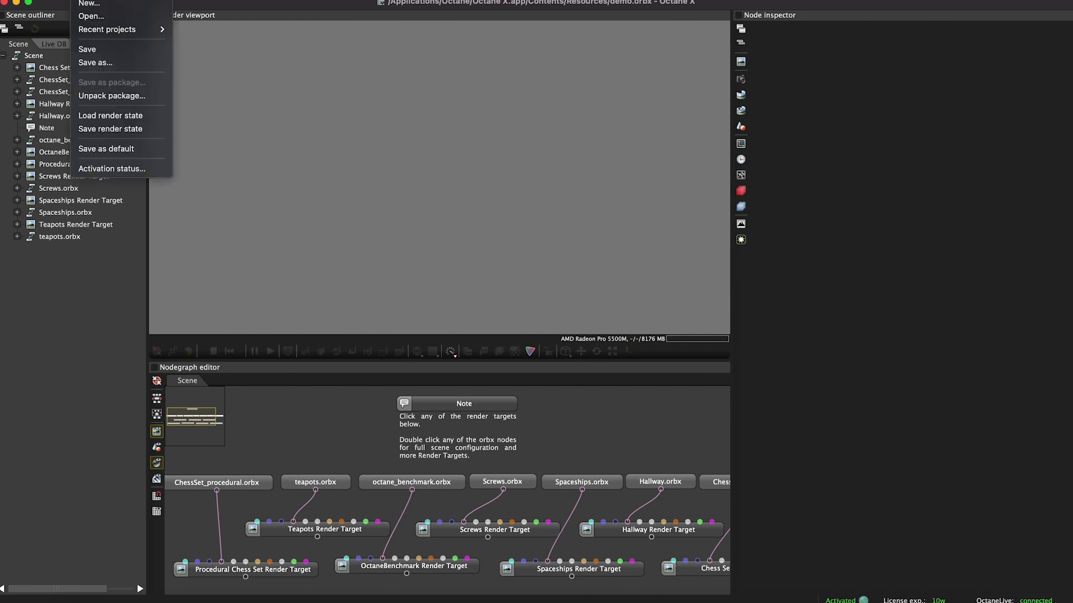
pyautogui.click(104, 17)
pyautogui.doubleClick(506, 238)
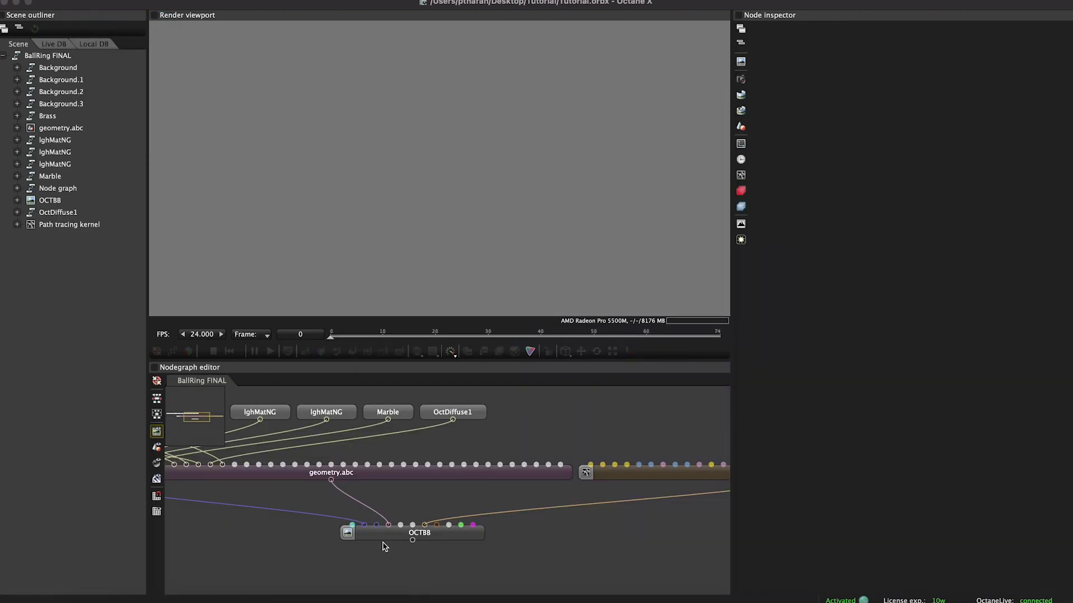
pyautogui.click(379, 534)
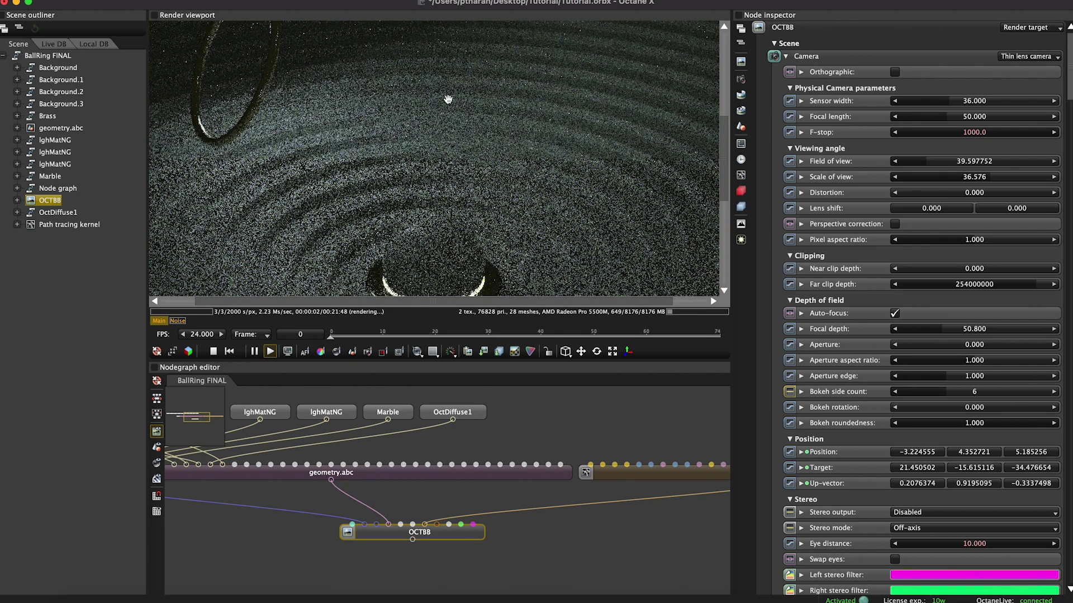
pyautogui.scroll(-3, 372, 535)
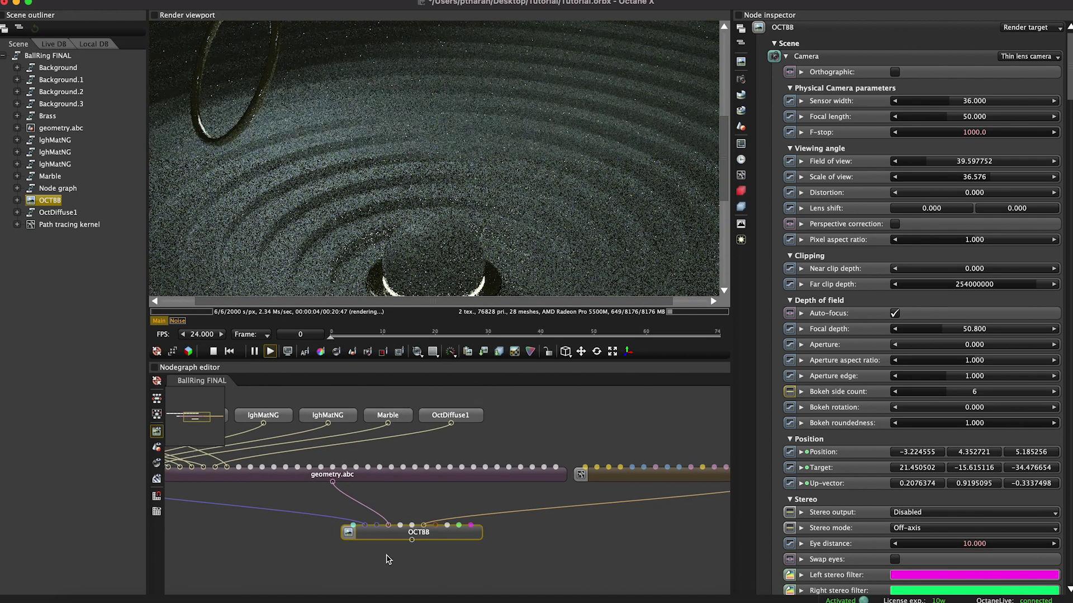
pyautogui.scroll(-2, 372, 535)
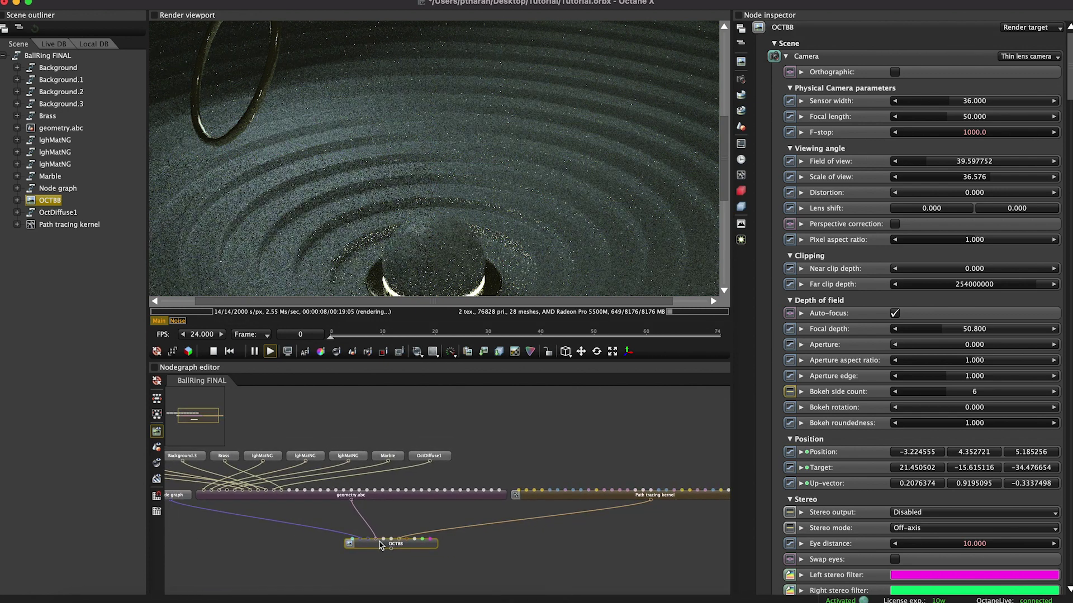
pyautogui.scroll(1, 491, 542)
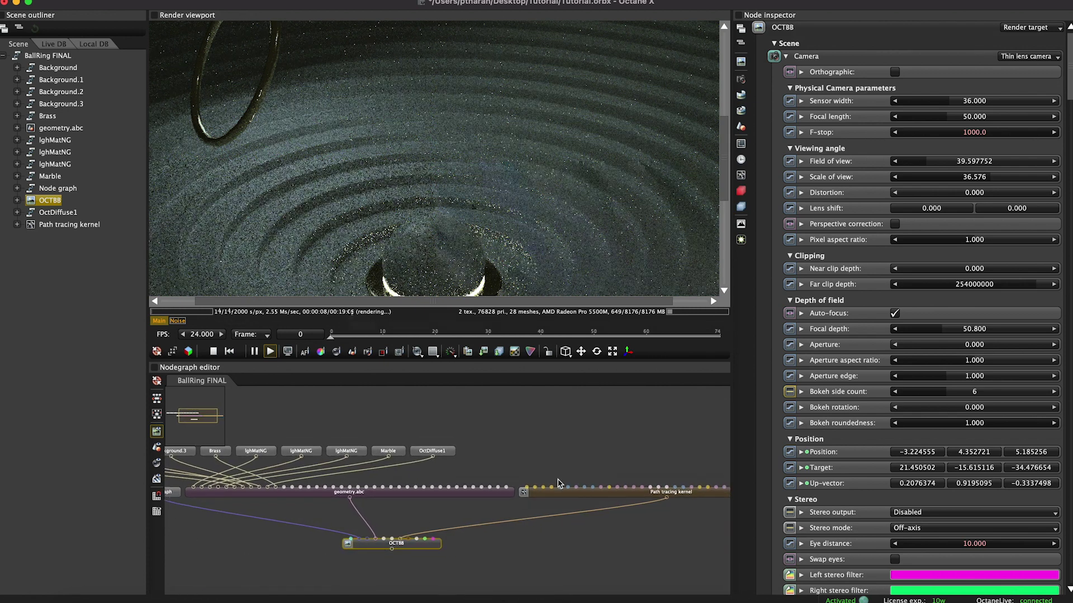
# Step the animation to frames 4, 1 and 3, then quit Octane X with Cmd+Q
pyautogui.click(421, 541)
pyautogui.click(407, 545)
pyautogui.click(351, 334)
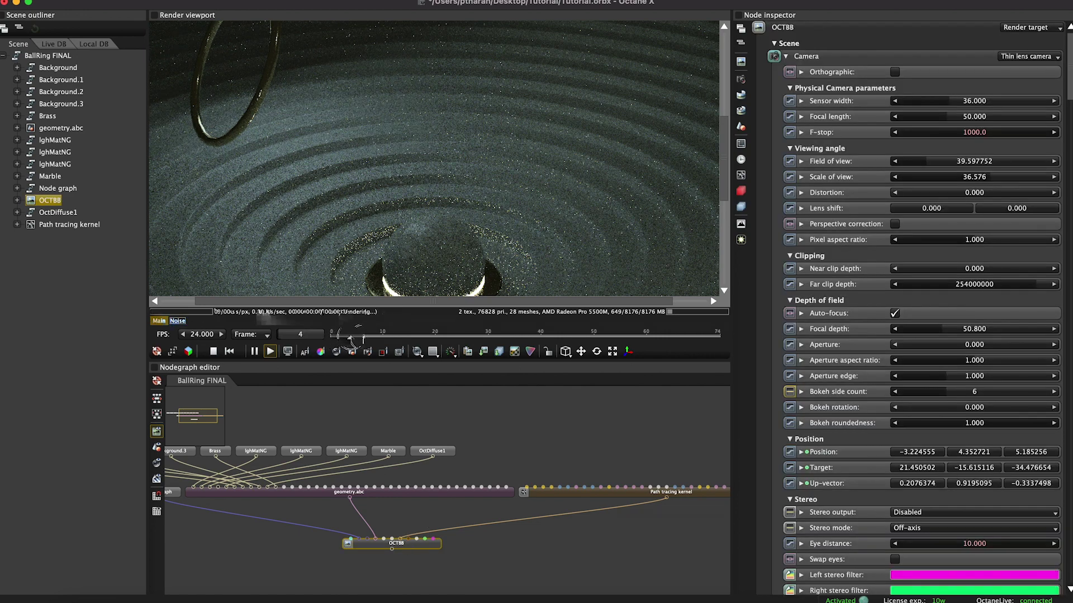
pyautogui.click(334, 336)
pyautogui.moveTo(336, 338); pyautogui.dragTo(366, 339)
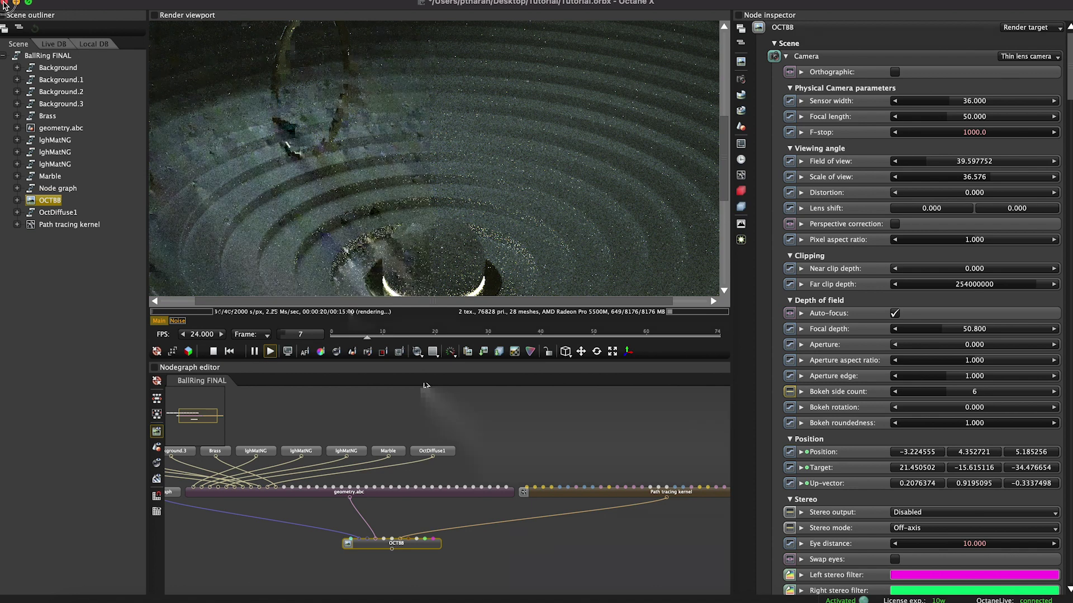
pyautogui.press('super+q')
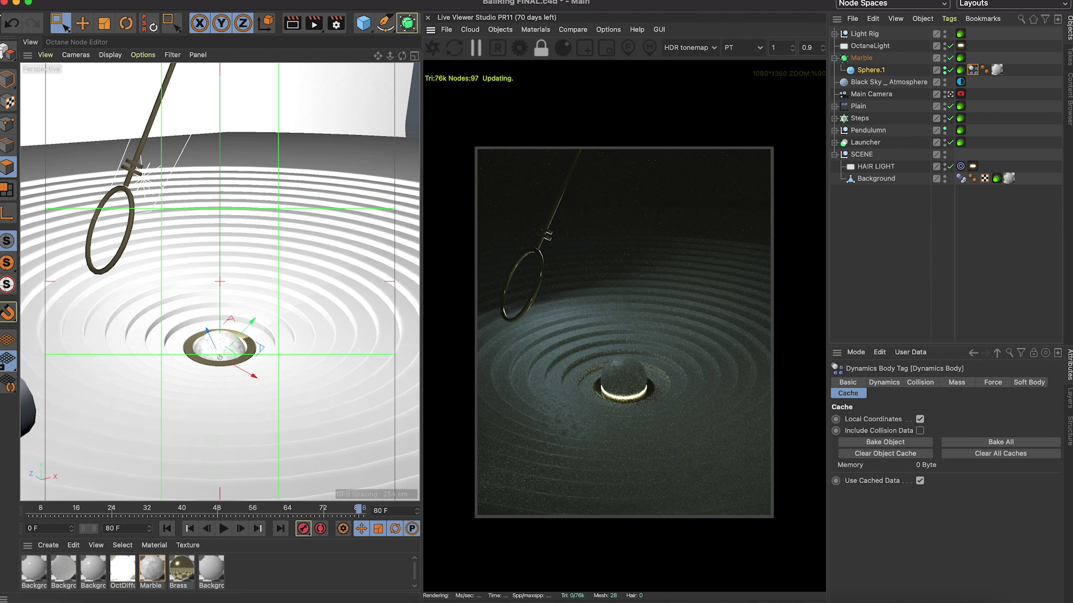
# Save and close BallRing FINAL, then quit Cinema 4D from its dock icon
pyautogui.click(4, 4)
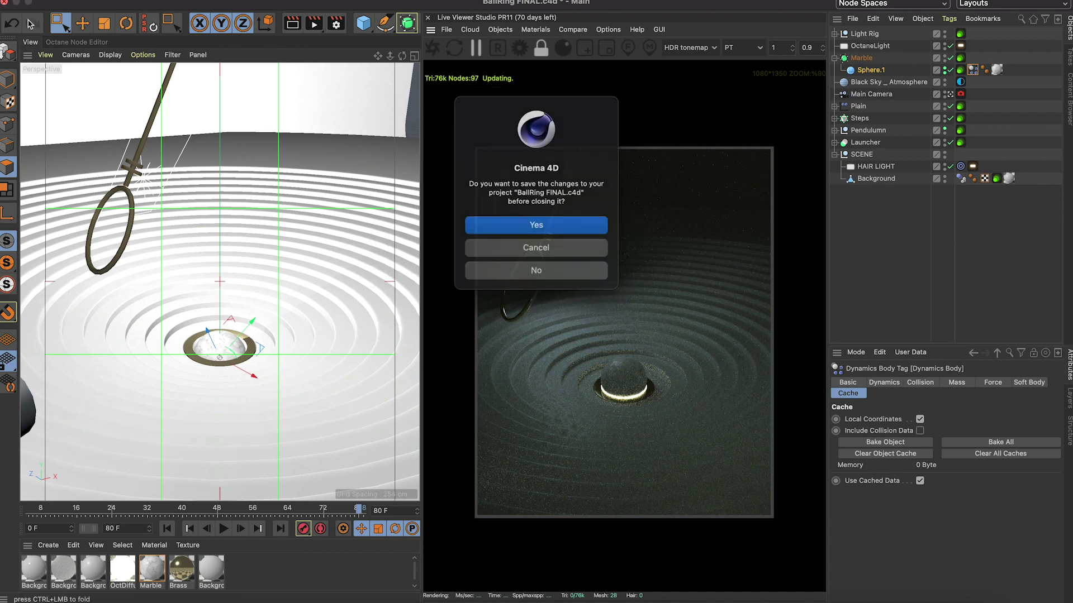
pyautogui.click(536, 223)
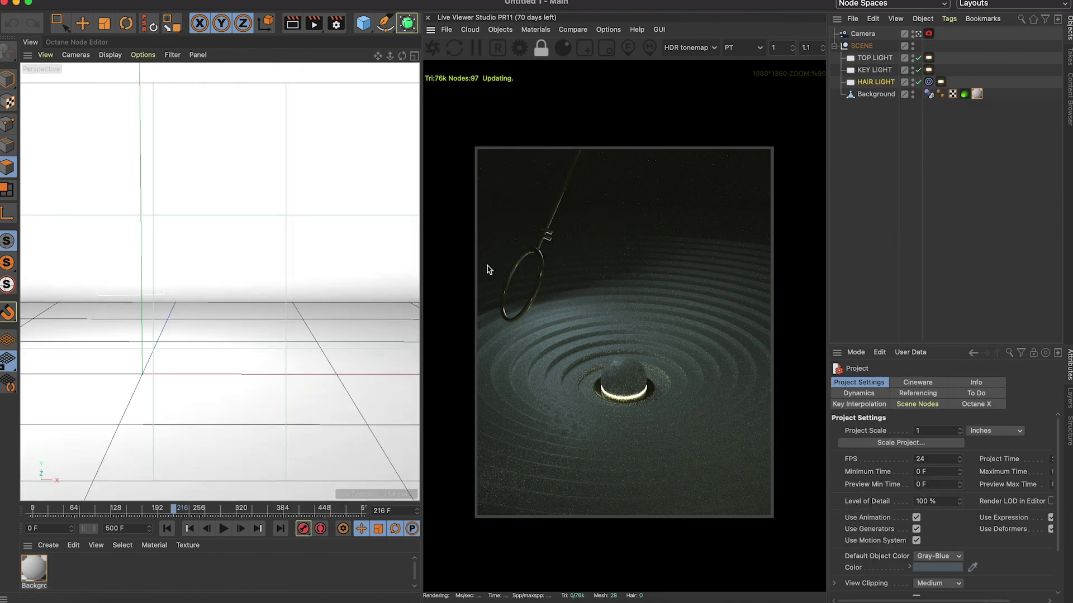
pyautogui.rightClick(709, 581)
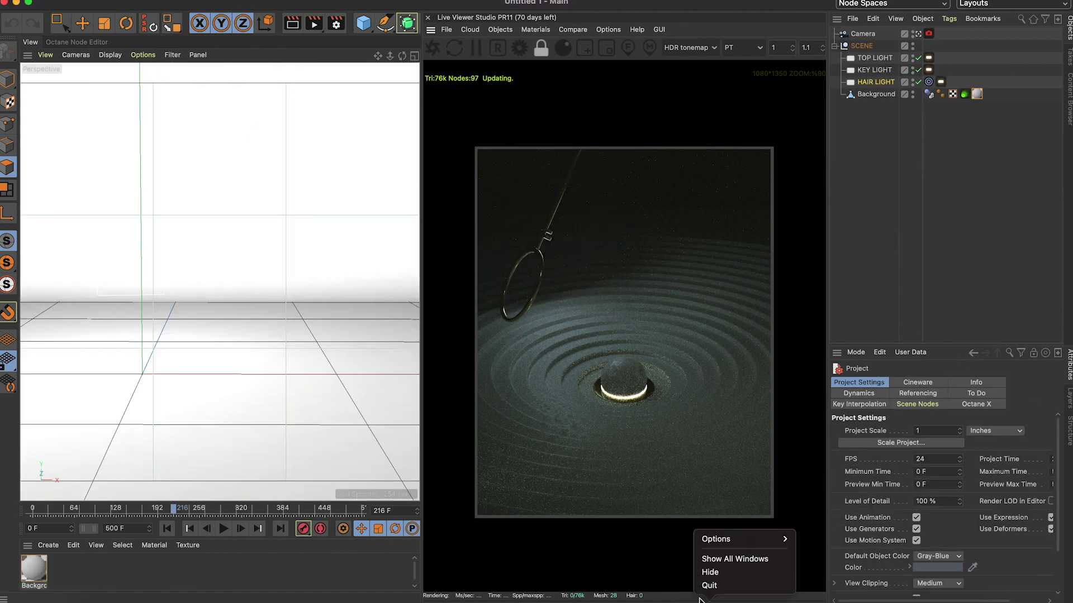
pyautogui.click(709, 585)
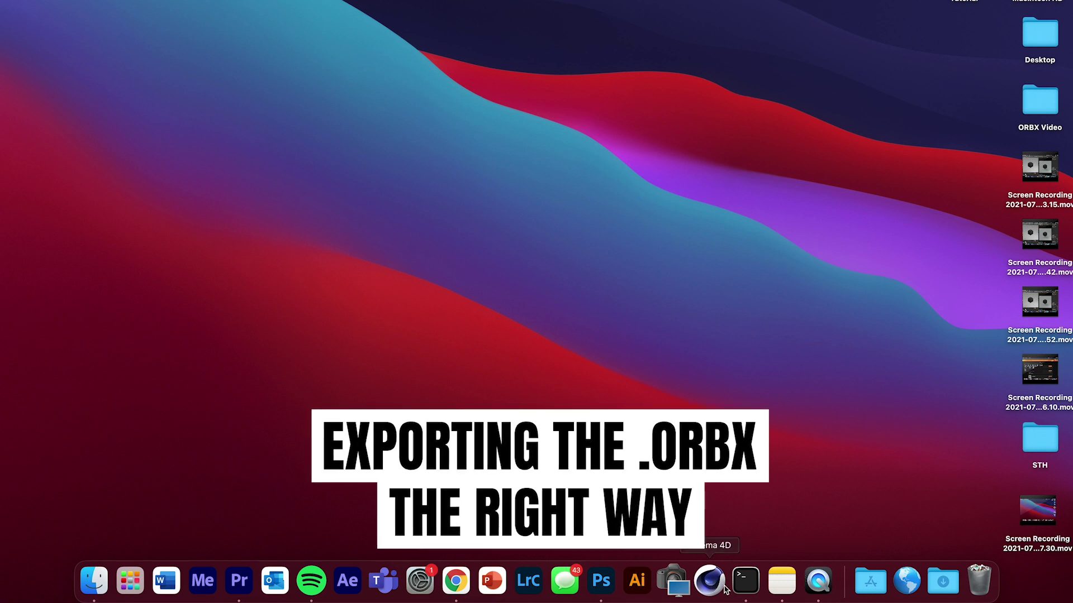
# Open a Terminal window and a new Finder window on the home folder
pyautogui.click(743, 582)
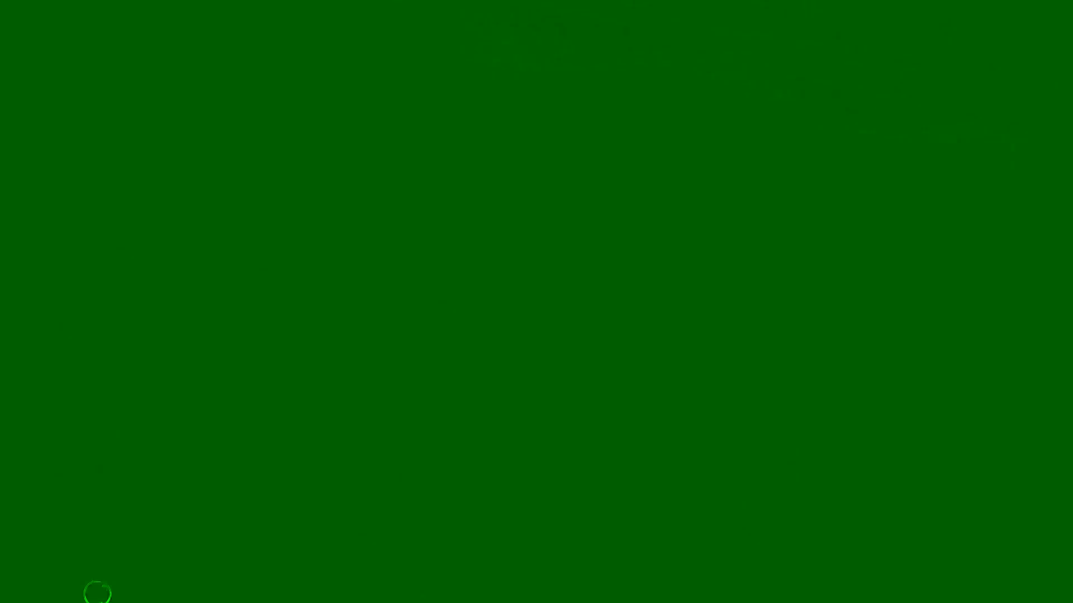
pyautogui.rightClick(94, 581)
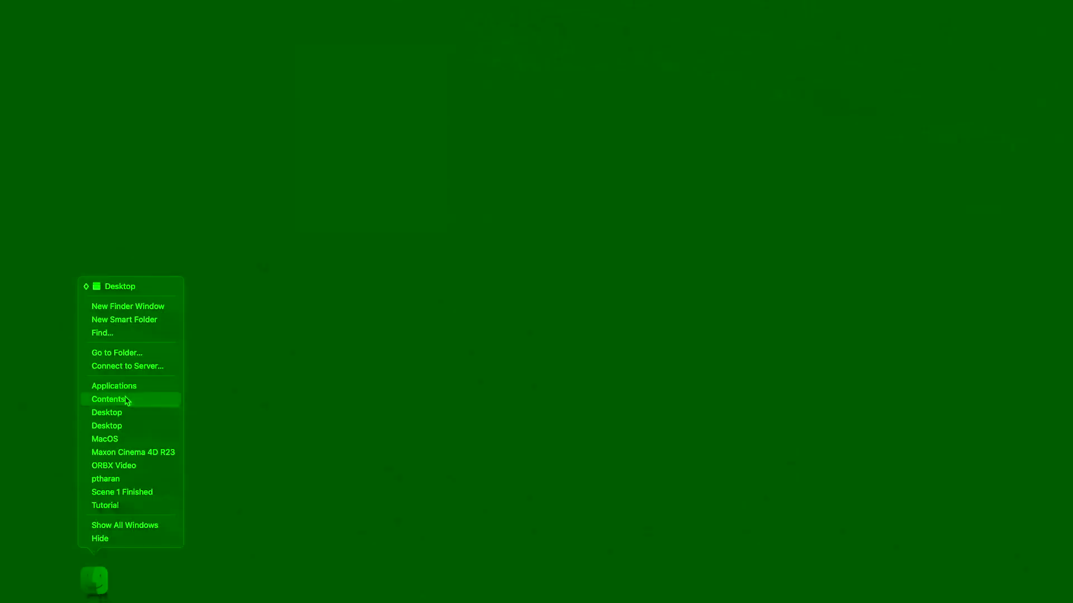
pyautogui.click(128, 306)
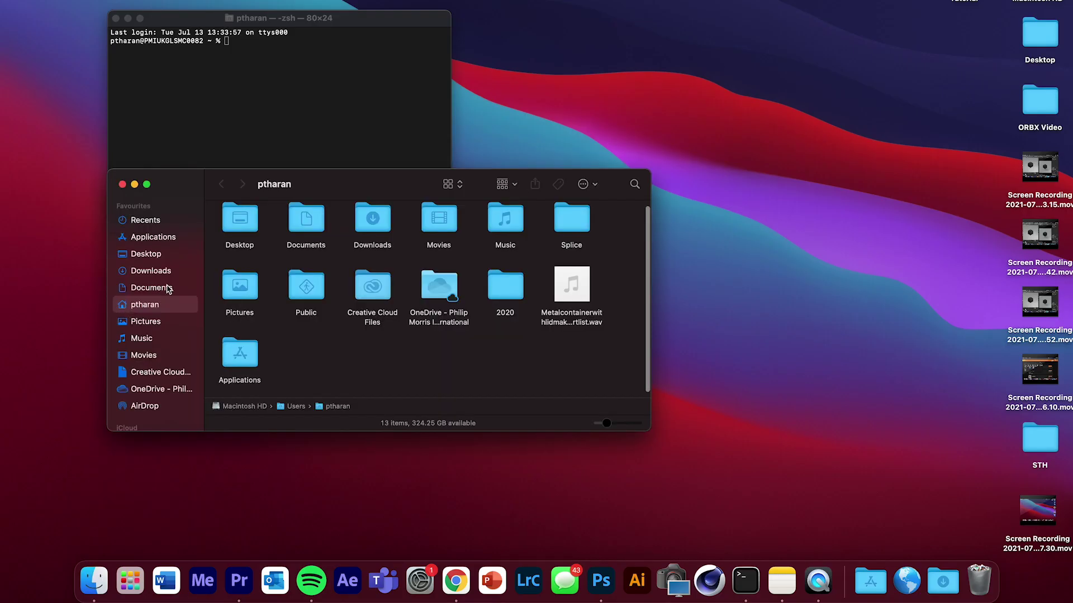
# Go to Applications > Maxon Cinema 4D R23 and select the Cinema 4D app
pyautogui.click(144, 238)
pyautogui.scroll(-2, 255, 295)
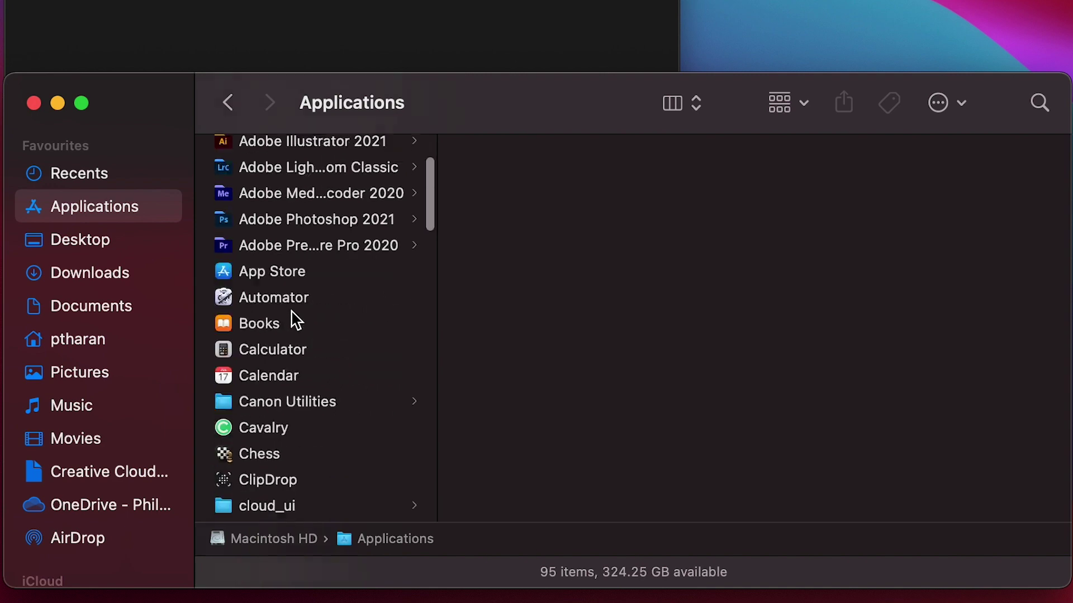
pyautogui.scroll(-15, 297, 321)
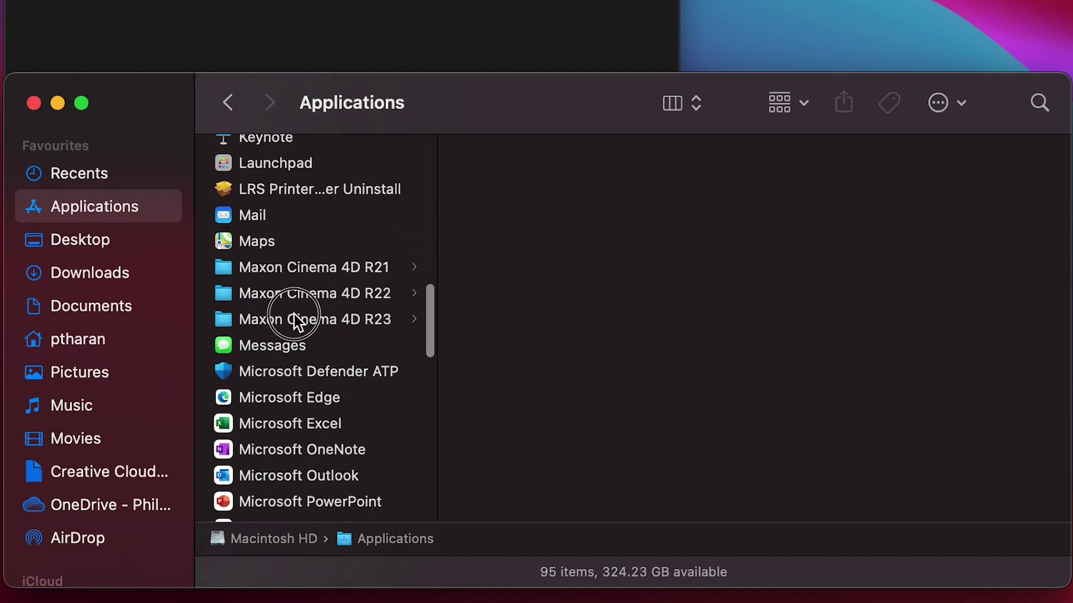
pyautogui.click(296, 321)
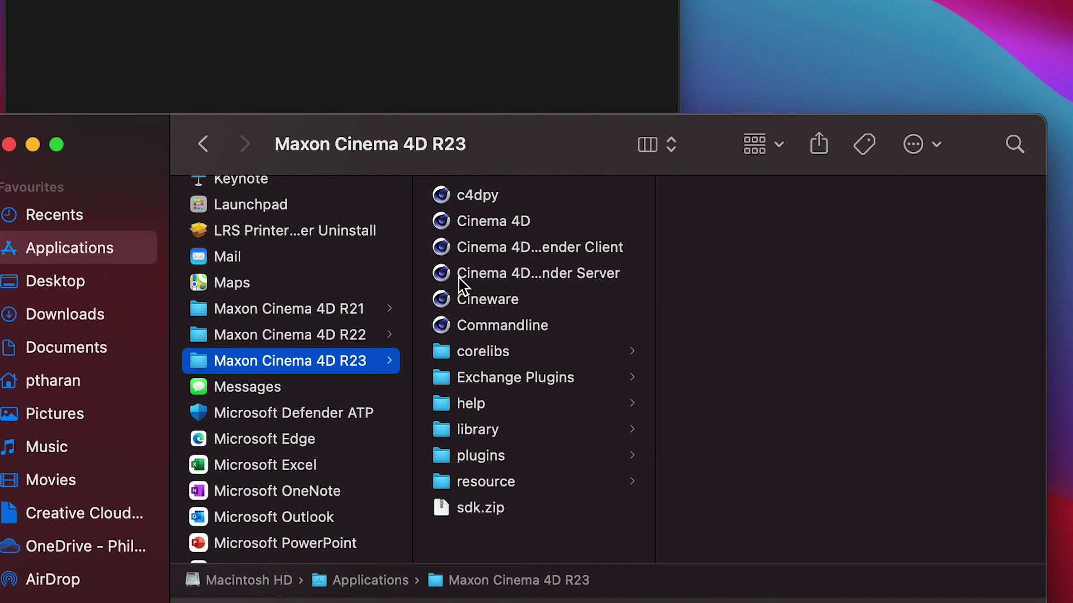
pyautogui.click(508, 222)
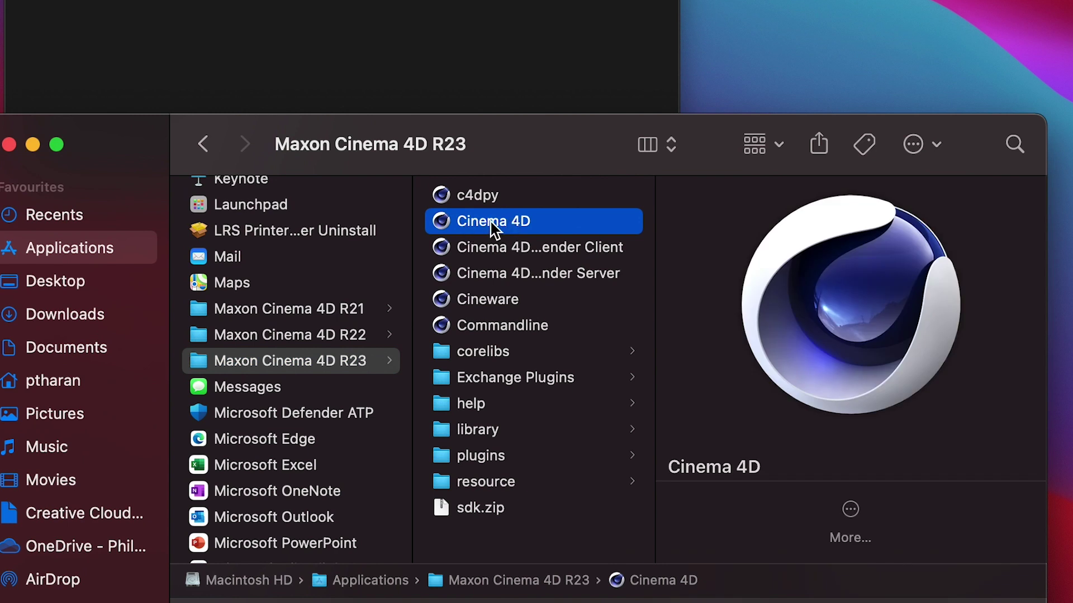
# Show its package contents and select the Cinema 4D executable in Contents/MacOS
pyautogui.rightClick(493, 229)
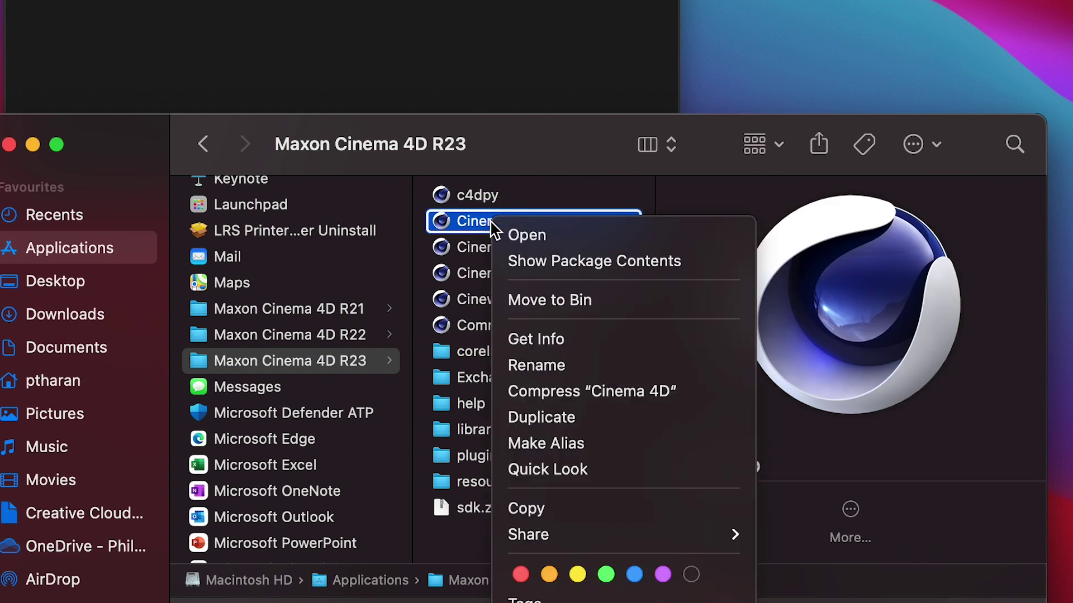
pyautogui.click(550, 261)
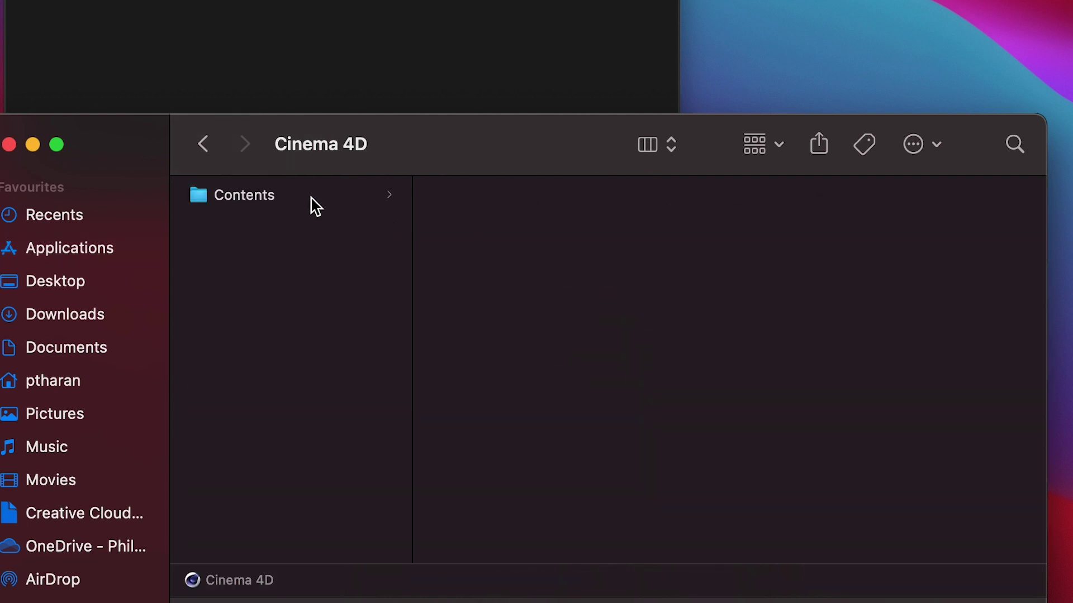
pyautogui.click(311, 204)
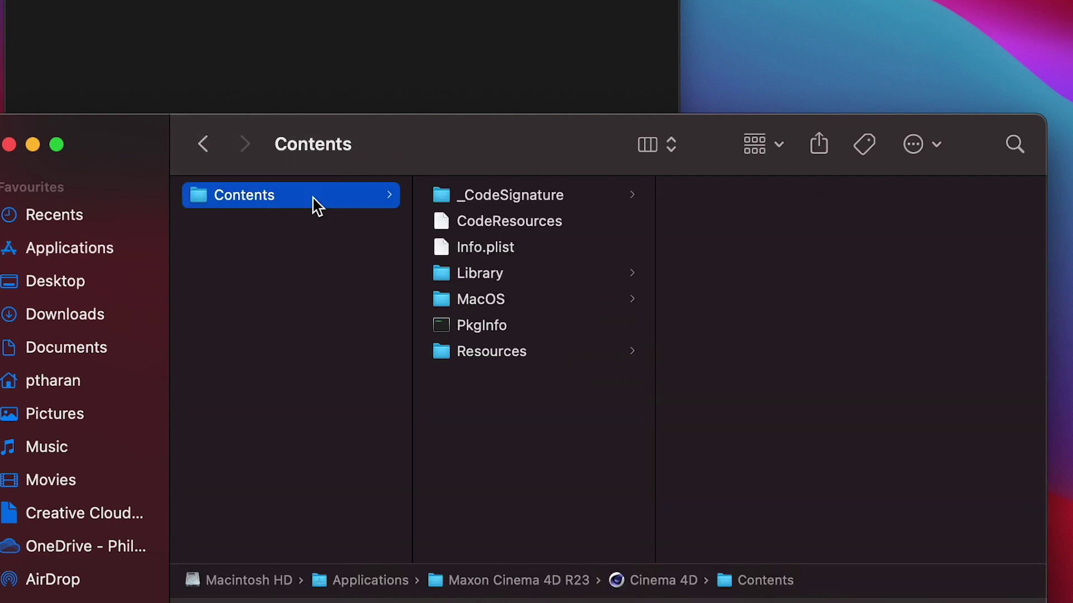
pyautogui.click(485, 301)
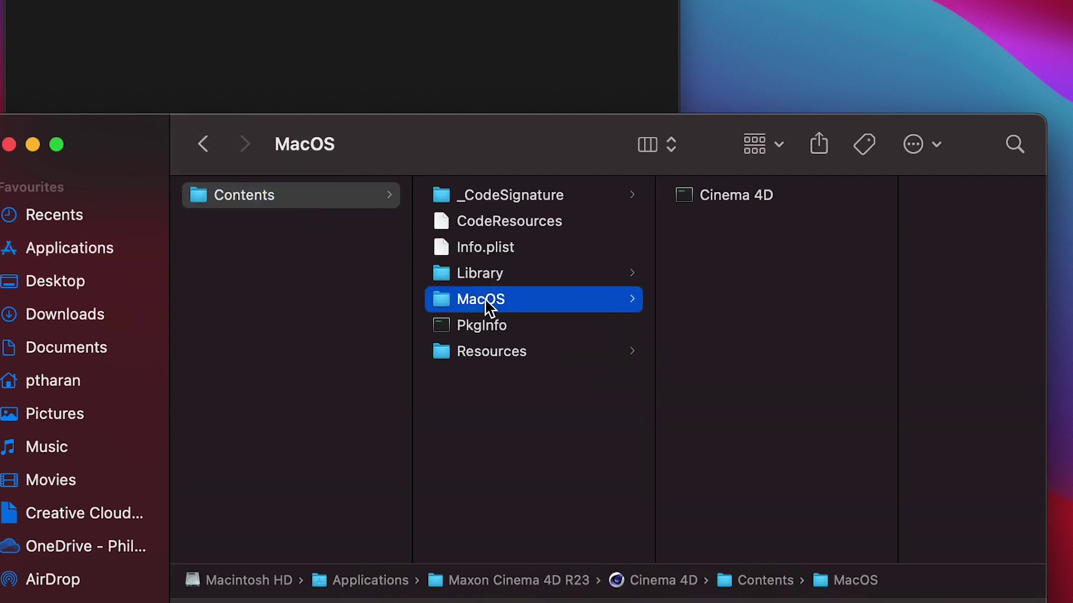
pyautogui.click(724, 203)
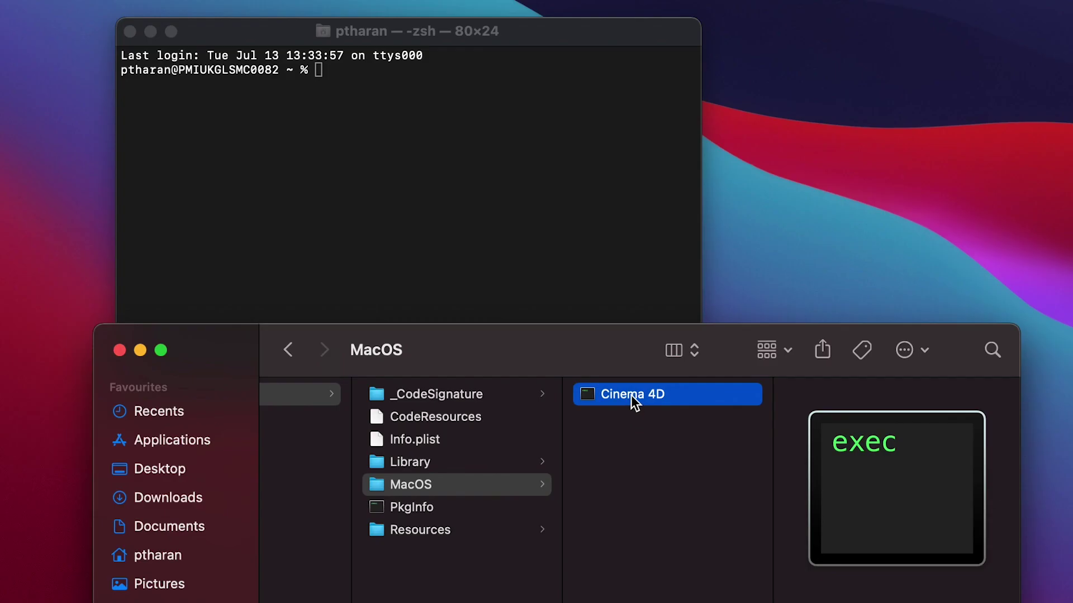
pyautogui.click(633, 399)
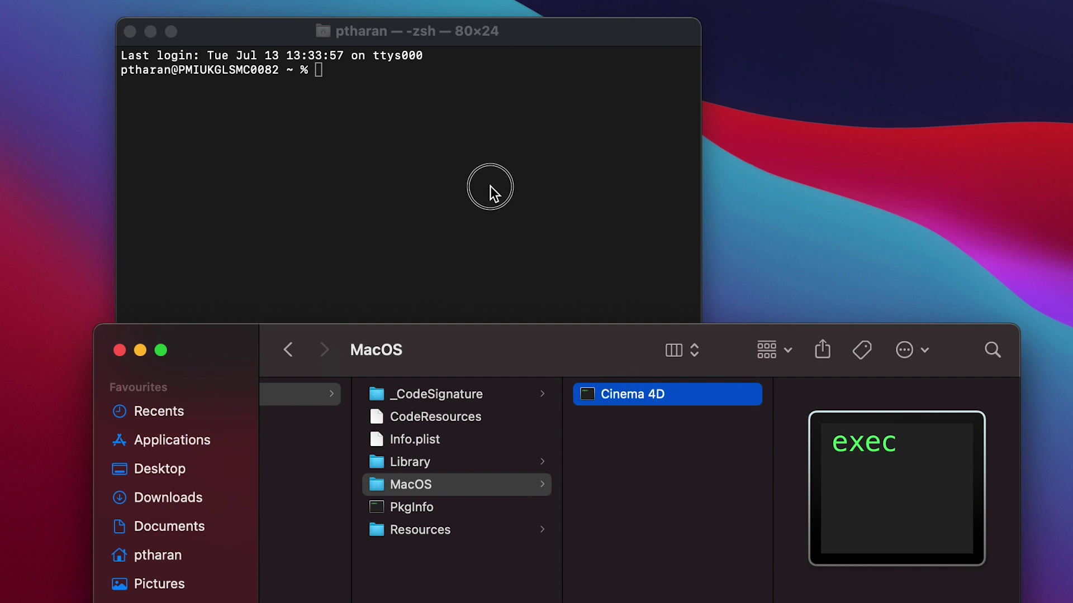
# Put the Cinema 4D executable path in Terminal, followed by the BallRing FINAL.c4d path
pyautogui.moveTo(618, 399); pyautogui.dragTo(390, 82)
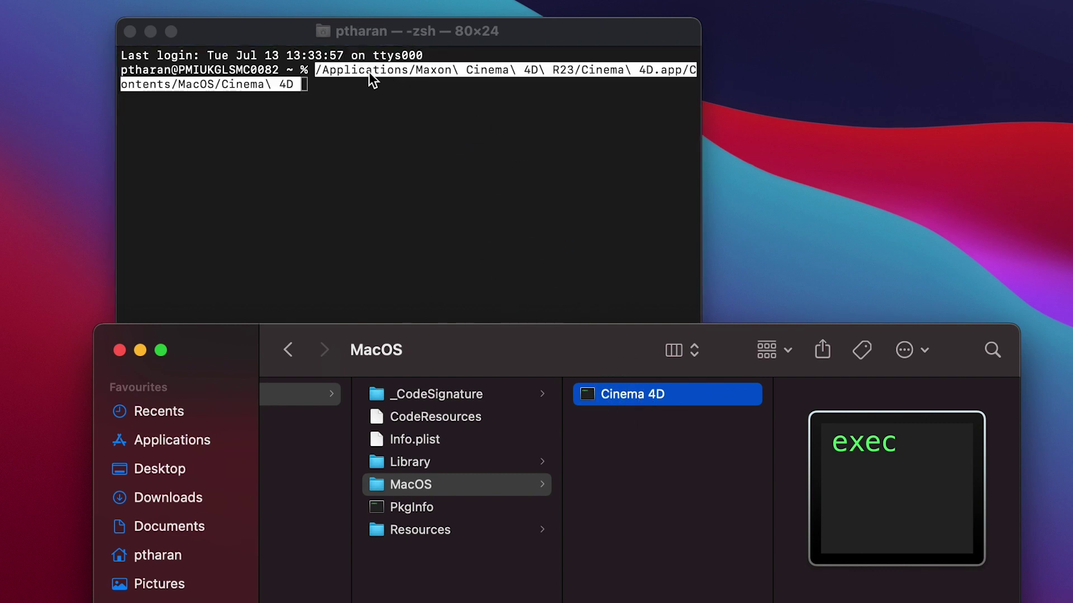
pyautogui.click(317, 90)
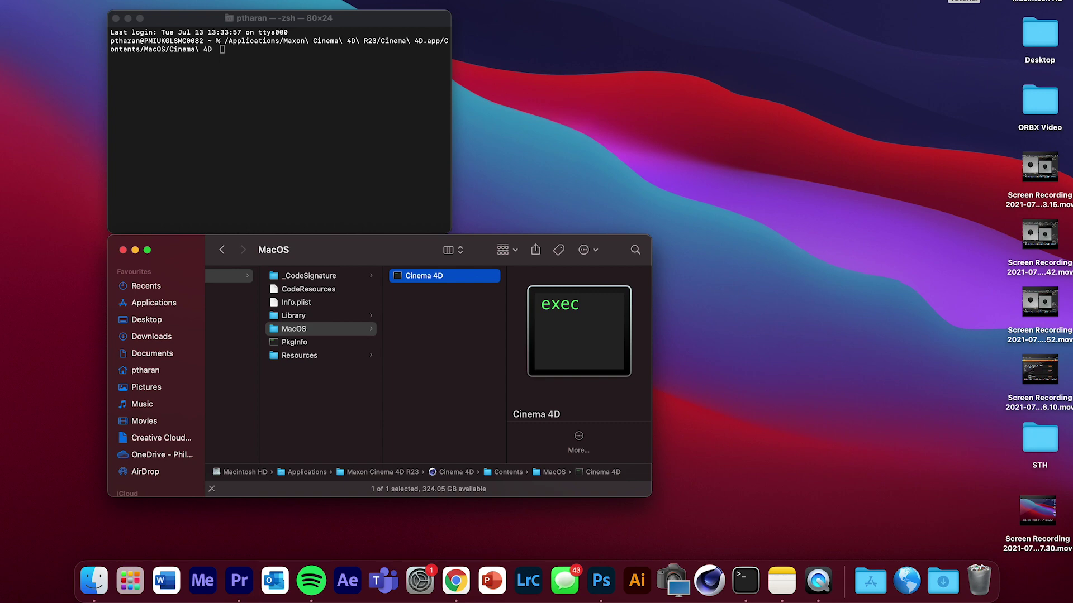
pyautogui.doubleClick(963, 1)
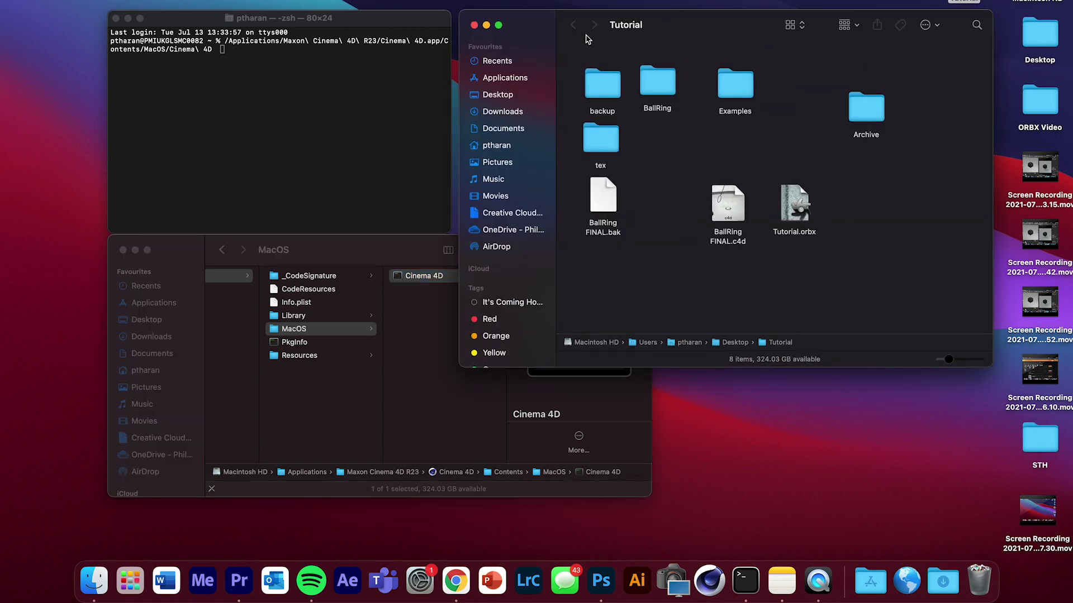
pyautogui.moveTo(589, 370); pyautogui.dragTo(582, 227)
pyautogui.scroll(-3, 624, 159)
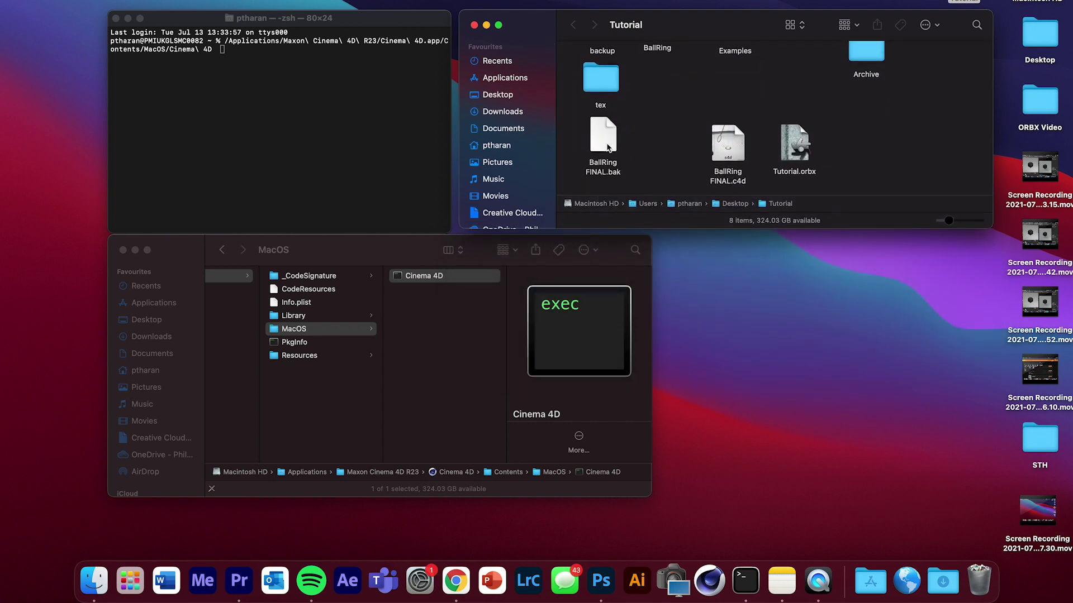
pyautogui.click(717, 144)
pyautogui.moveTo(717, 144); pyautogui.dragTo(343, 69)
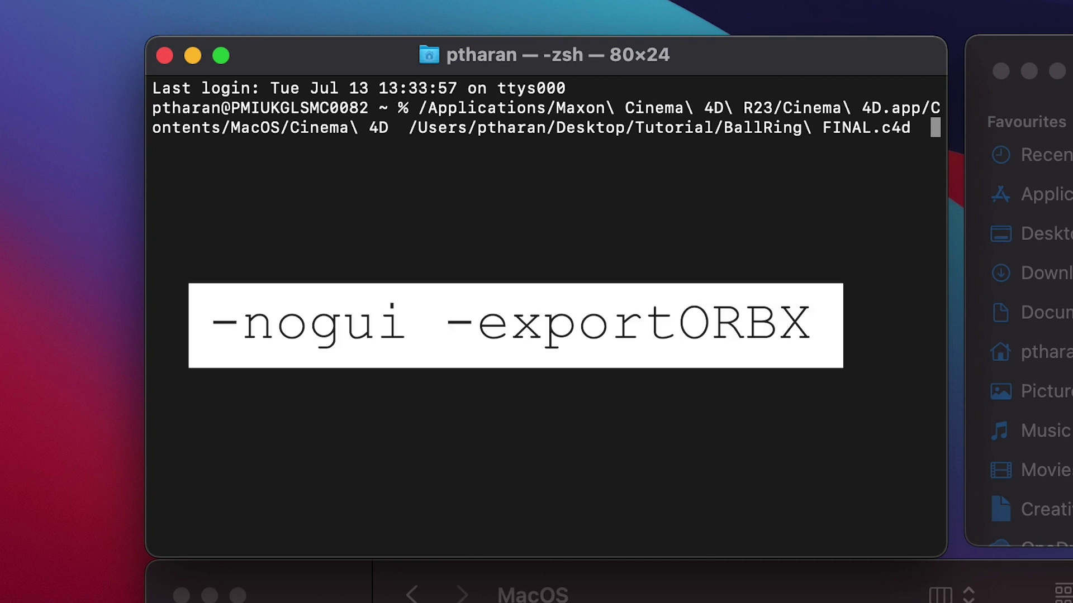
# Append -nogui -exportORBX and the BallRing FINAL.c4d file path to the Terminal command
pyautogui.write('-nogui')
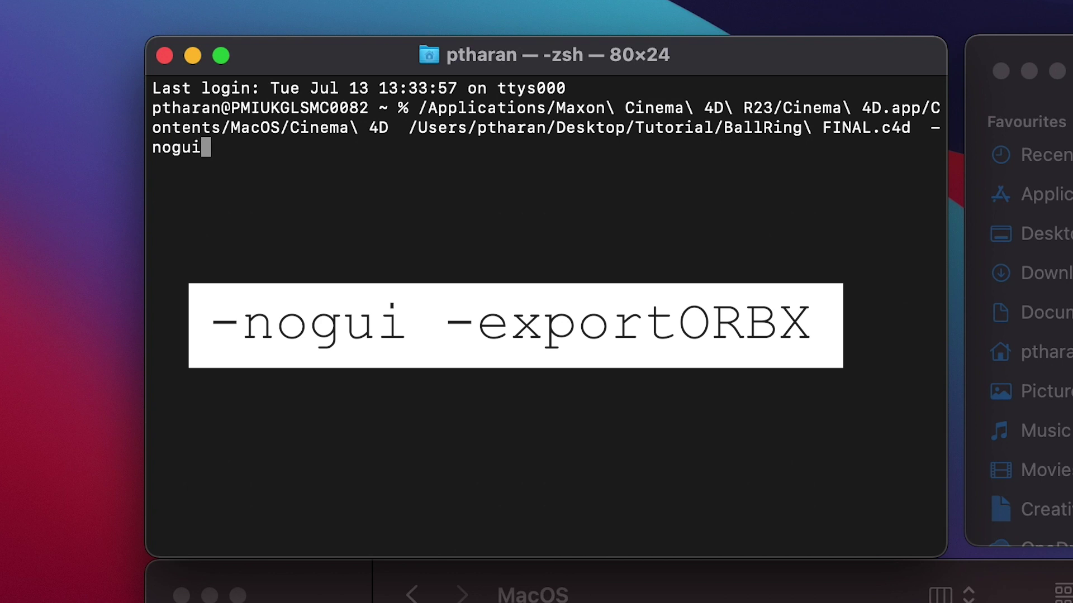
pyautogui.write(' -expo')
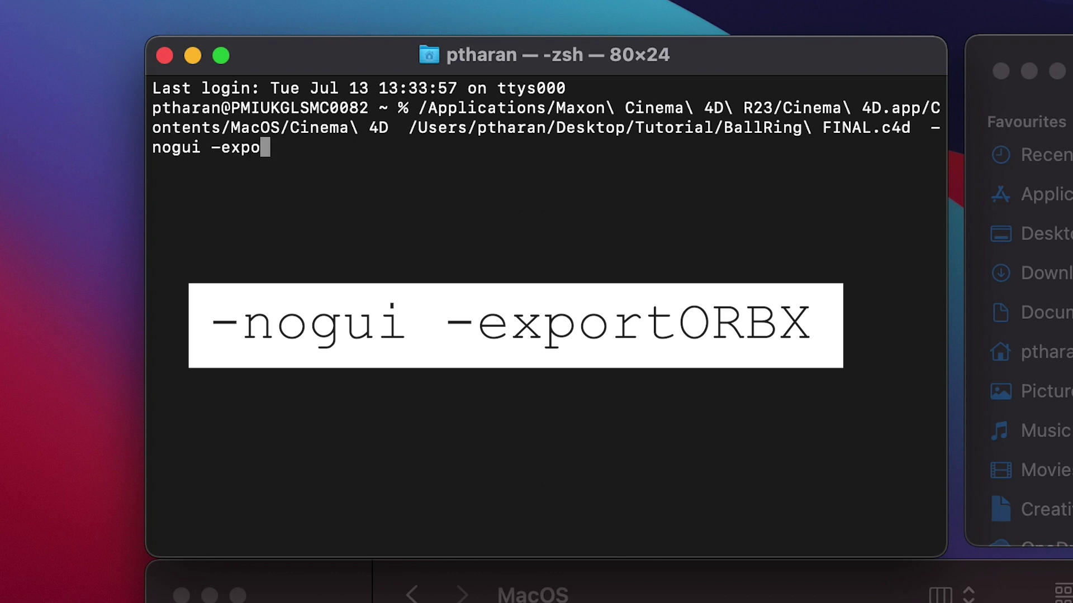
pyautogui.write('rtORBX')
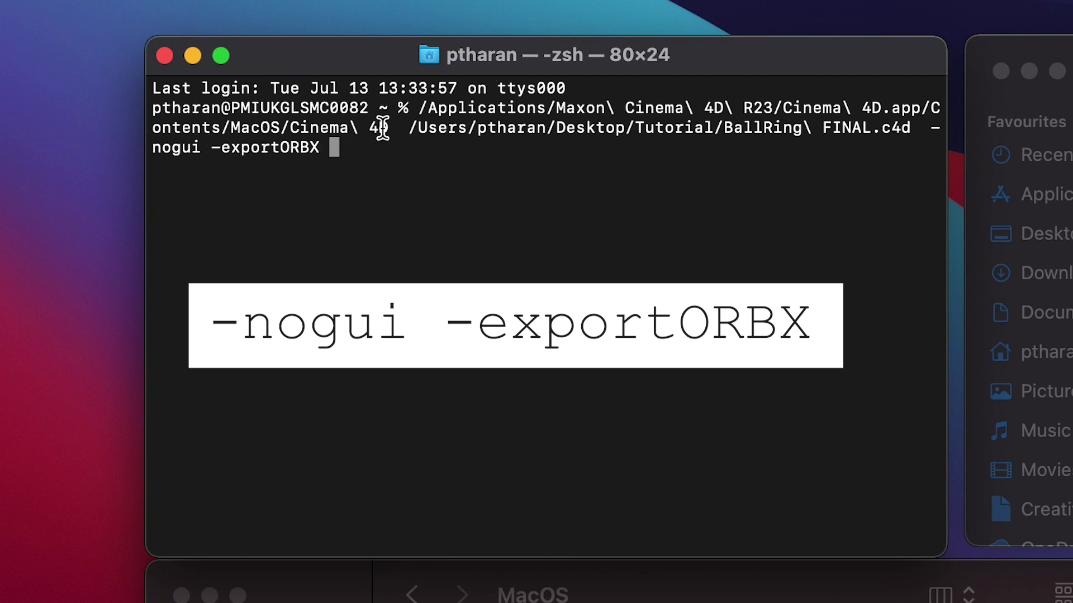
pyautogui.moveTo(727, 145); pyautogui.dragTo(229, 67)
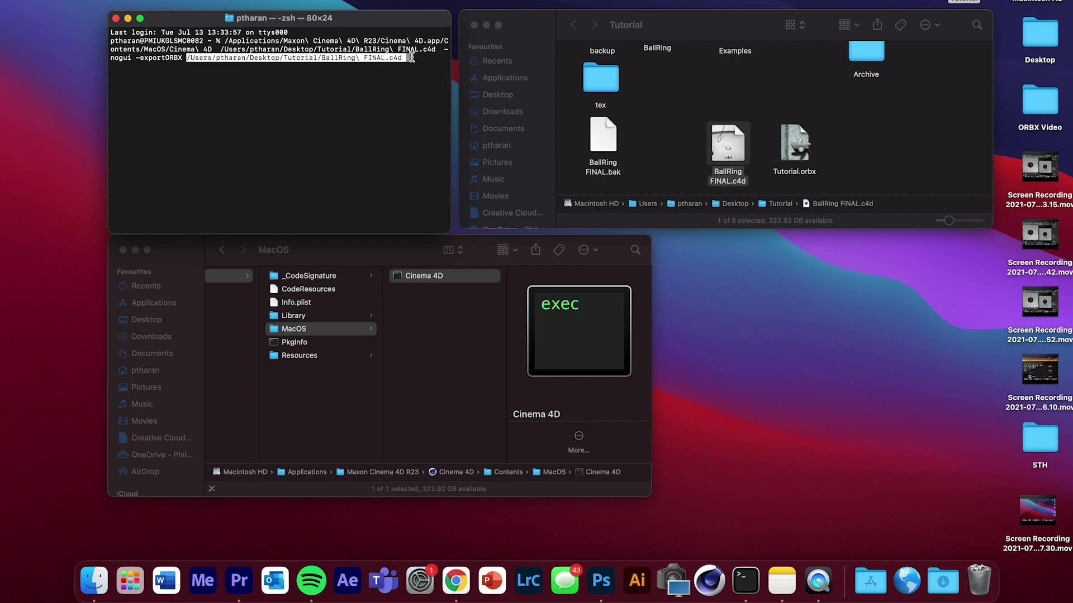
pyautogui.write('b')
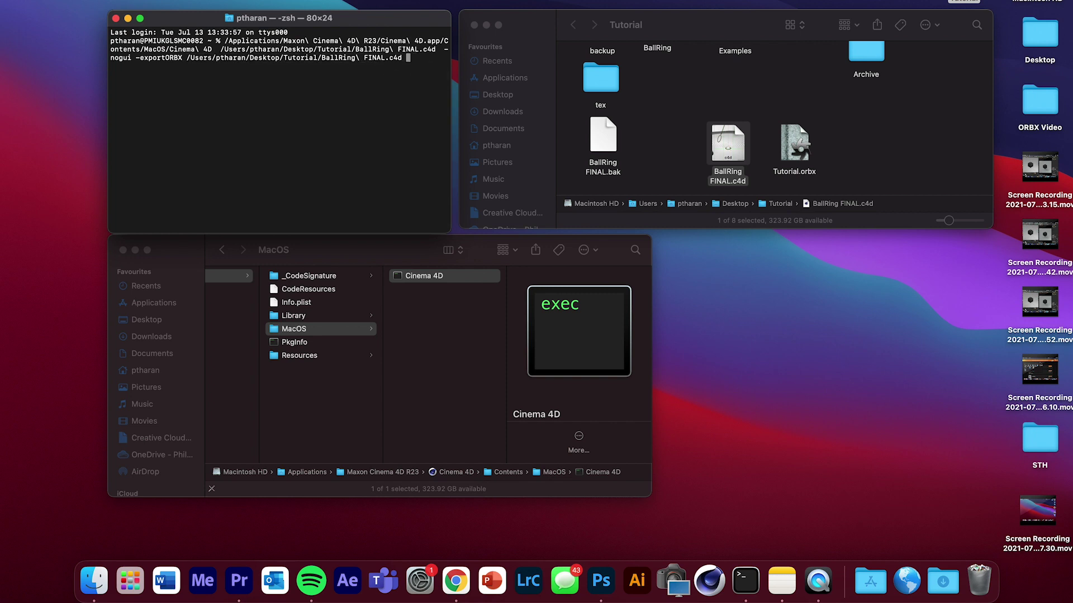
# Run the headless export through all 80 frames and locate BallRing FINAL.orbx in the Tutorial folder
pyautogui.press('Return')
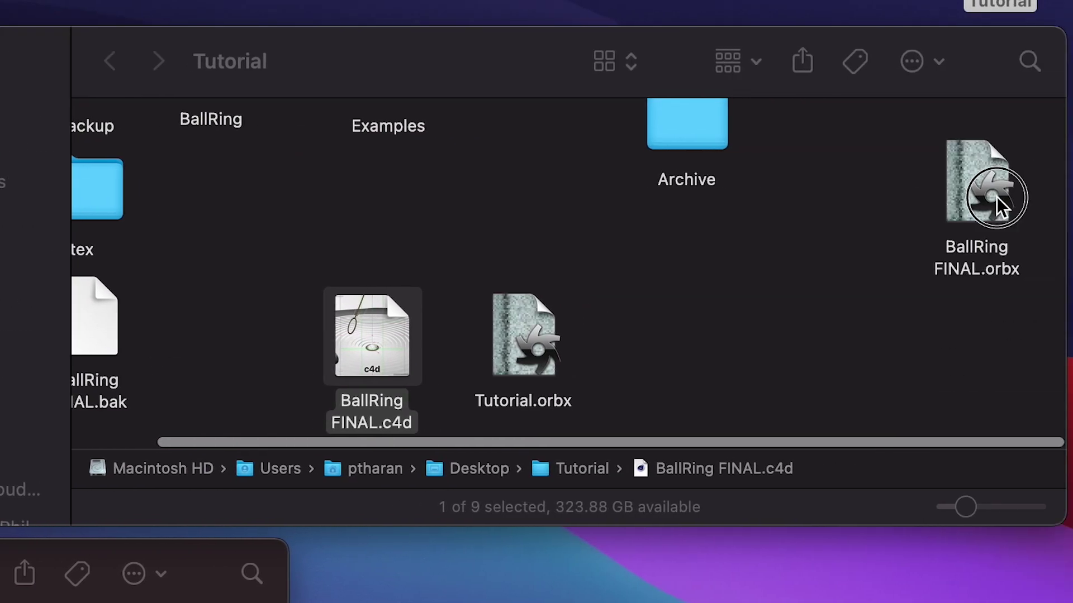
pyautogui.moveTo(992, 208); pyautogui.dragTo(229, 347)
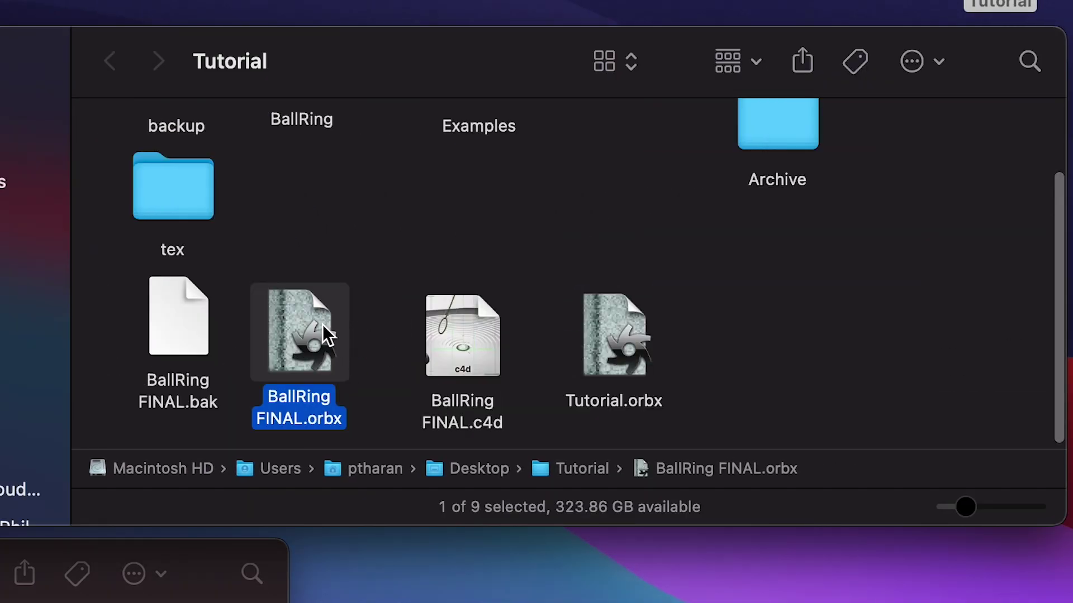
# Open BallRing FINAL.orbx in Octane X and scrub the timeline to frame 2
pyautogui.rightClick(322, 345)
pyautogui.moveTo(373, 398)
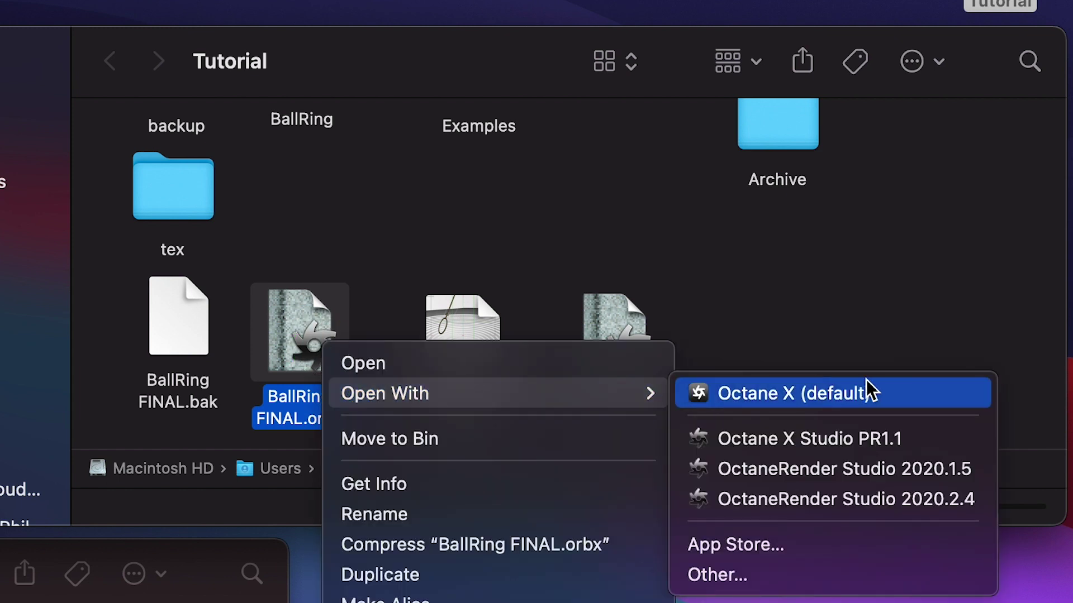
pyautogui.click(756, 387)
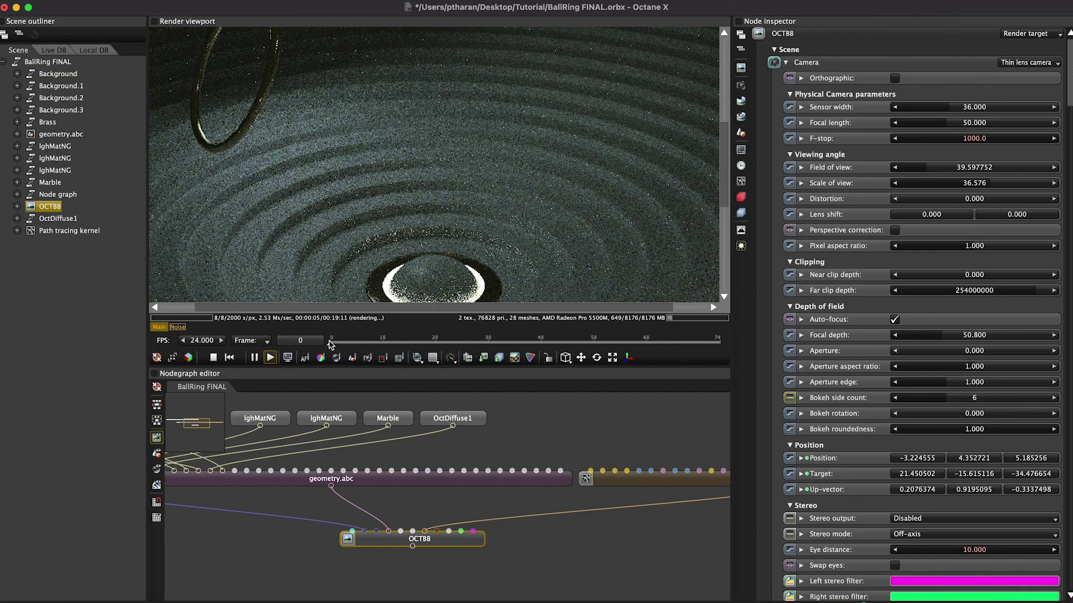
pyautogui.click(334, 342)
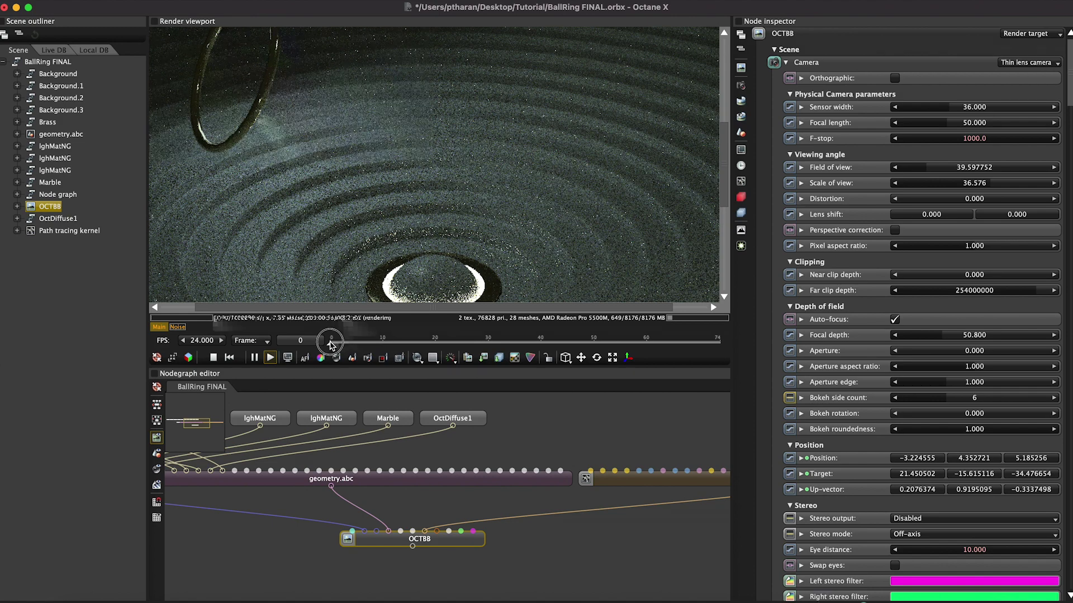
pyautogui.moveTo(335, 345); pyautogui.dragTo(392, 345)
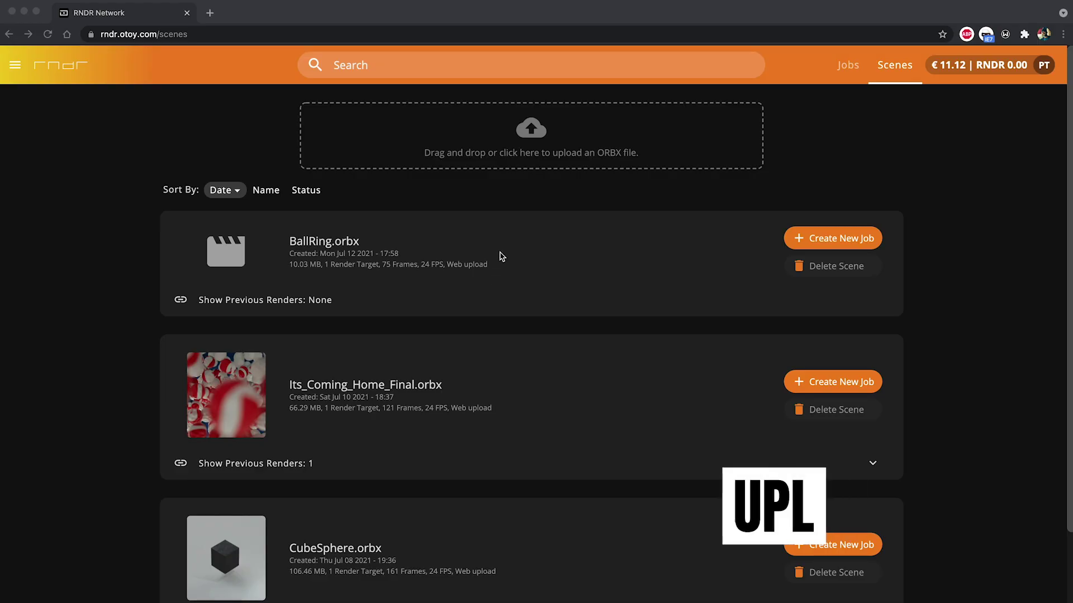
# Upload BallRing.orbx from the Tutorial folder to RNDR and start a new render job for it
pyautogui.click(58, 581)
pyautogui.doubleClick(312, 206)
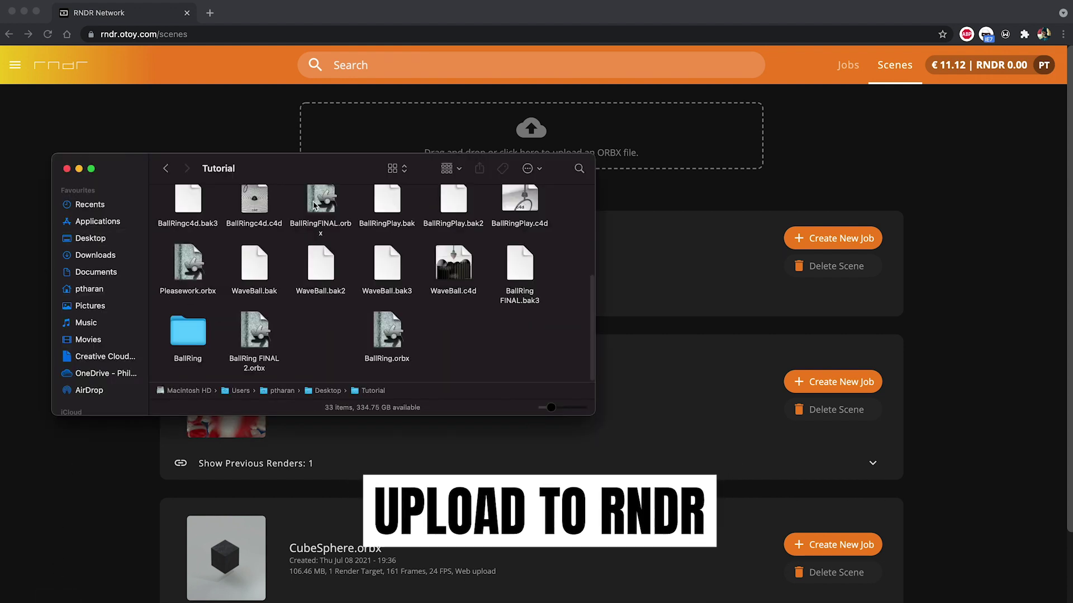
pyautogui.moveTo(390, 333); pyautogui.dragTo(695, 132)
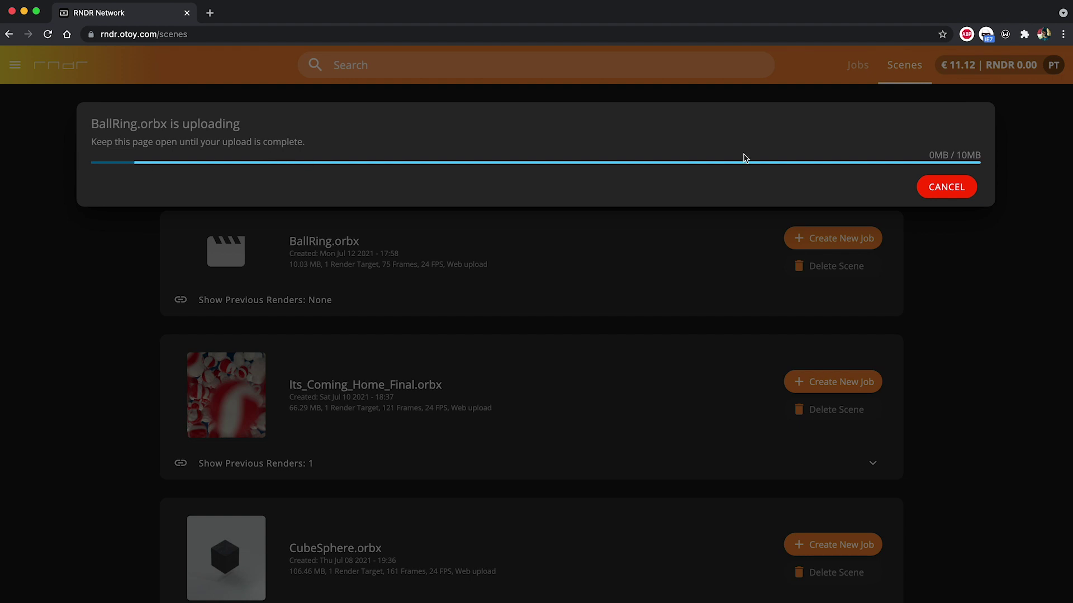
pyautogui.click(957, 191)
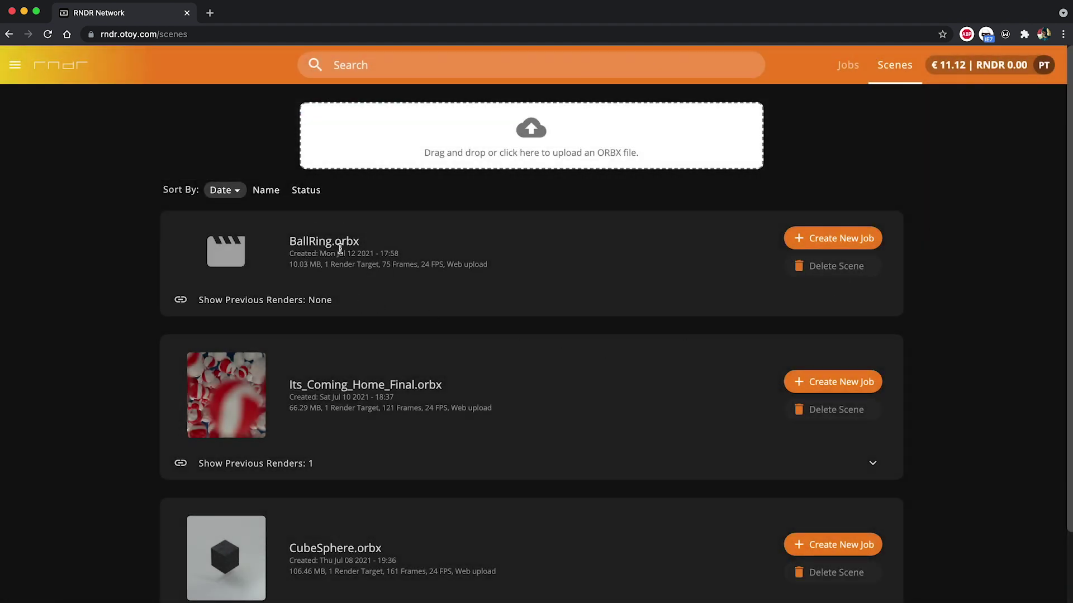
pyautogui.click(839, 246)
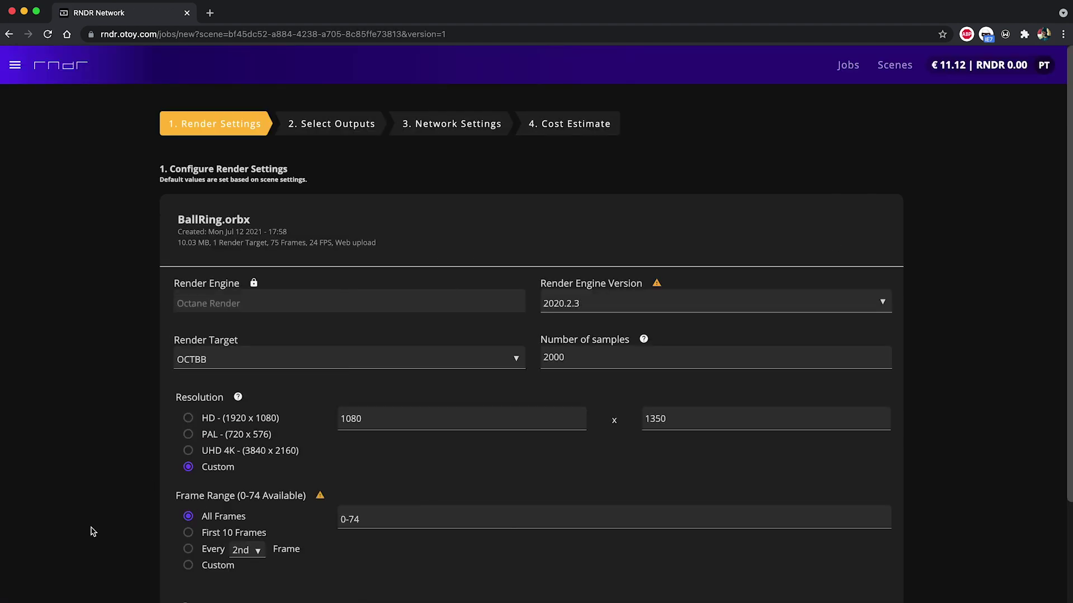
# Review the prefilled render settings, including the 2000 samples value
pyautogui.scroll(-5, 235, 454)
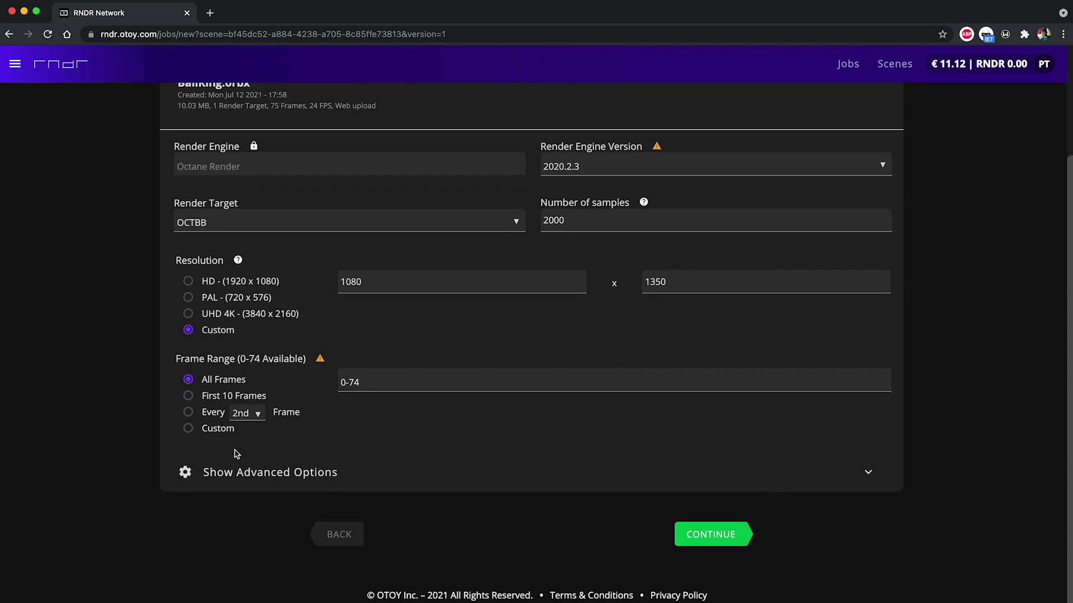
pyautogui.scroll(3, 236, 242)
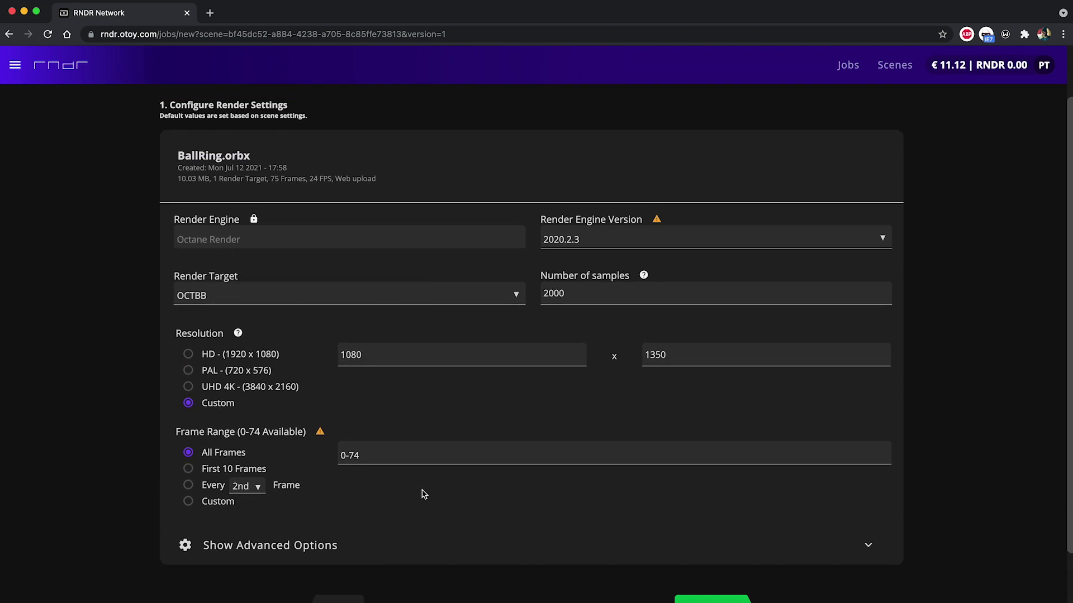
pyautogui.scroll(-1, 422, 493)
pyautogui.moveTo(570, 254); pyautogui.dragTo(537, 255)
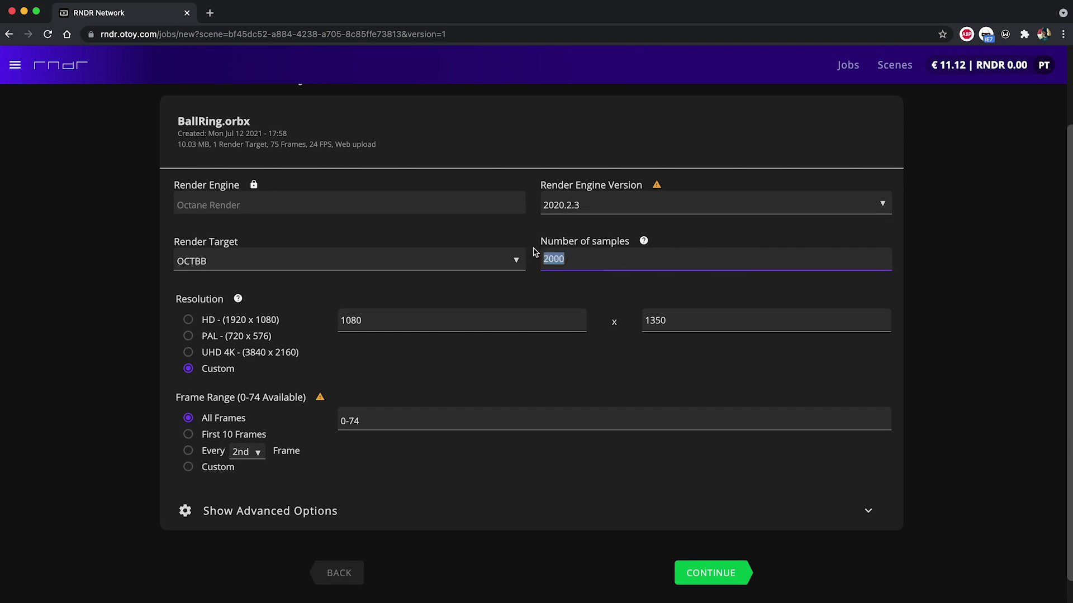
# Turn off the Noise render pass in advanced options, leaving only Beauty, and continue
pyautogui.click(422, 500)
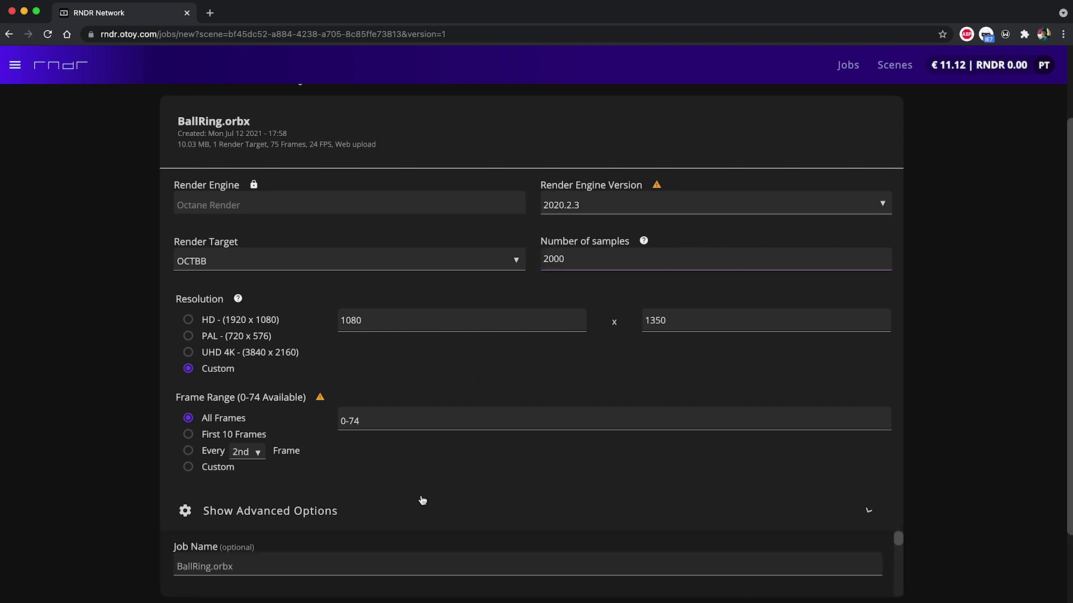
pyautogui.scroll(-3, 419, 499)
pyautogui.scroll(-2, 393, 499)
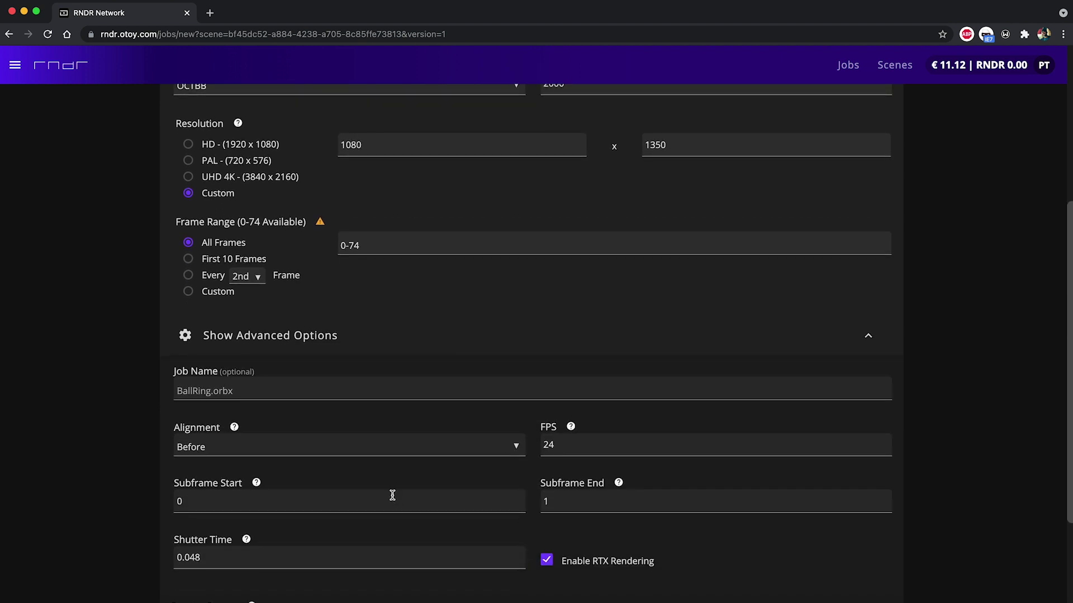
pyautogui.click(267, 587)
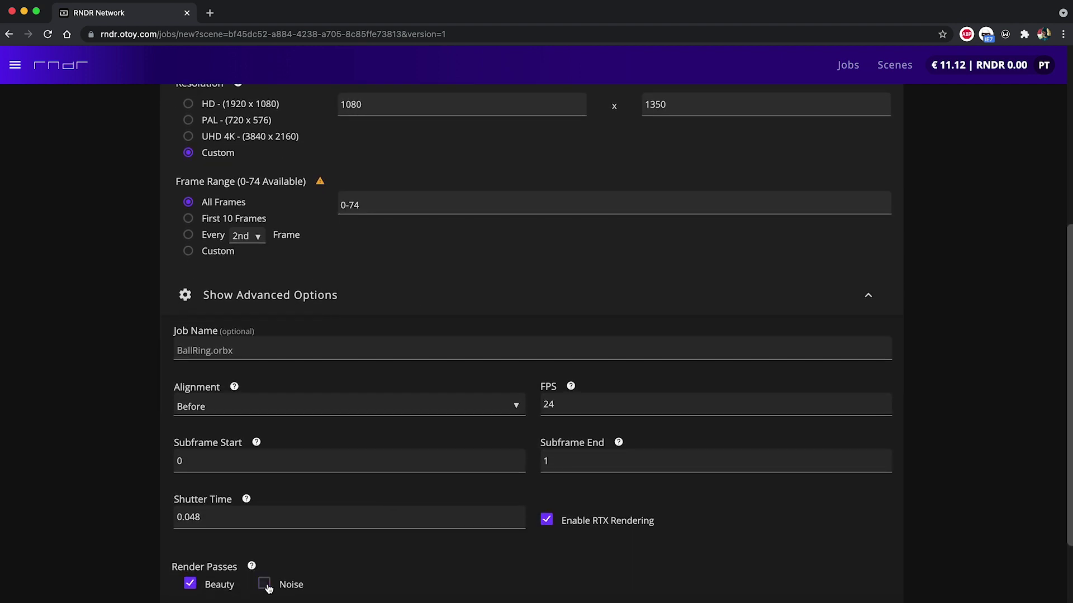
pyautogui.scroll(2, 364, 333)
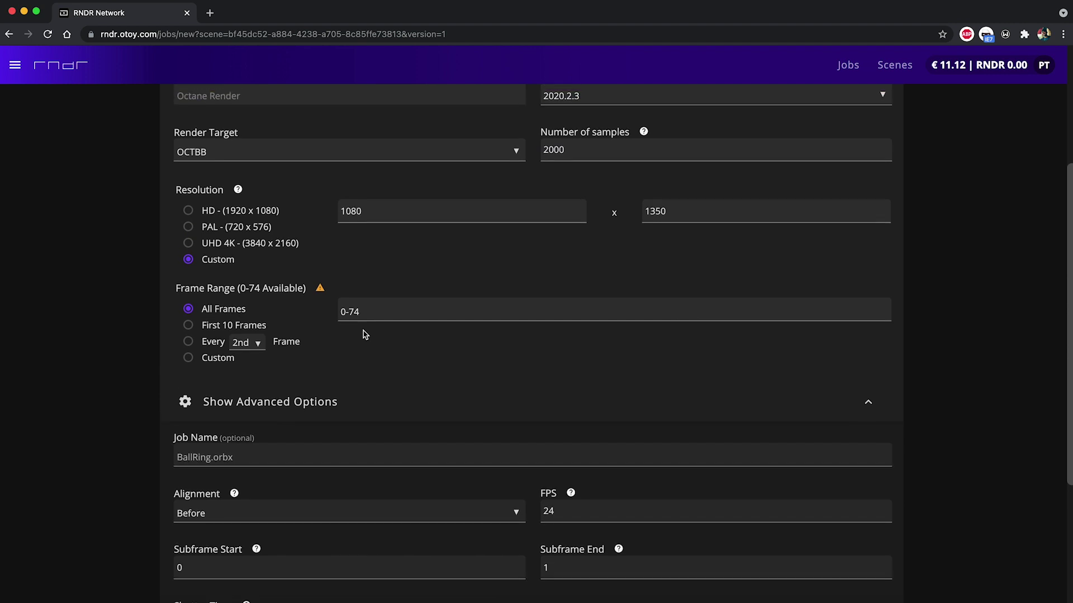
pyautogui.scroll(-1, 364, 334)
pyautogui.click(402, 368)
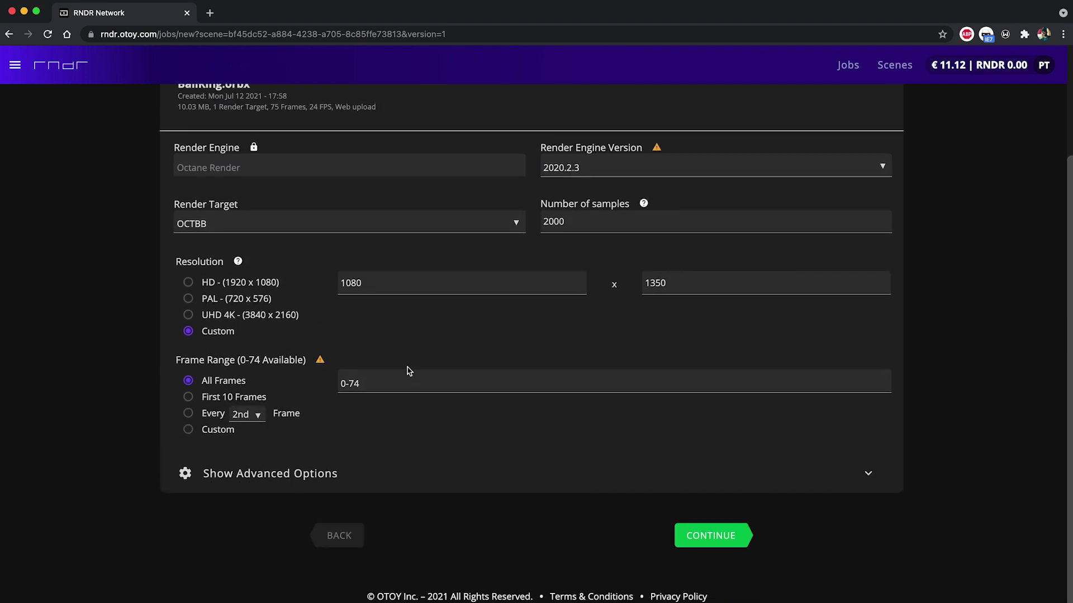
pyautogui.click(698, 534)
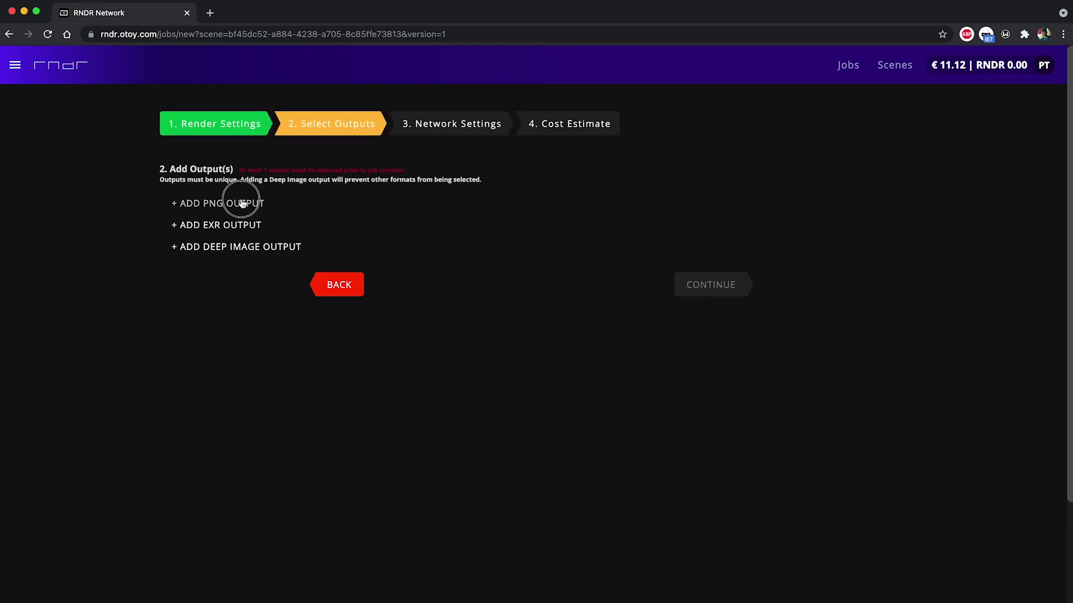
# Add an 8-bit PNG output without the render pass name, so files read BallRing_01.png
pyautogui.click(242, 204)
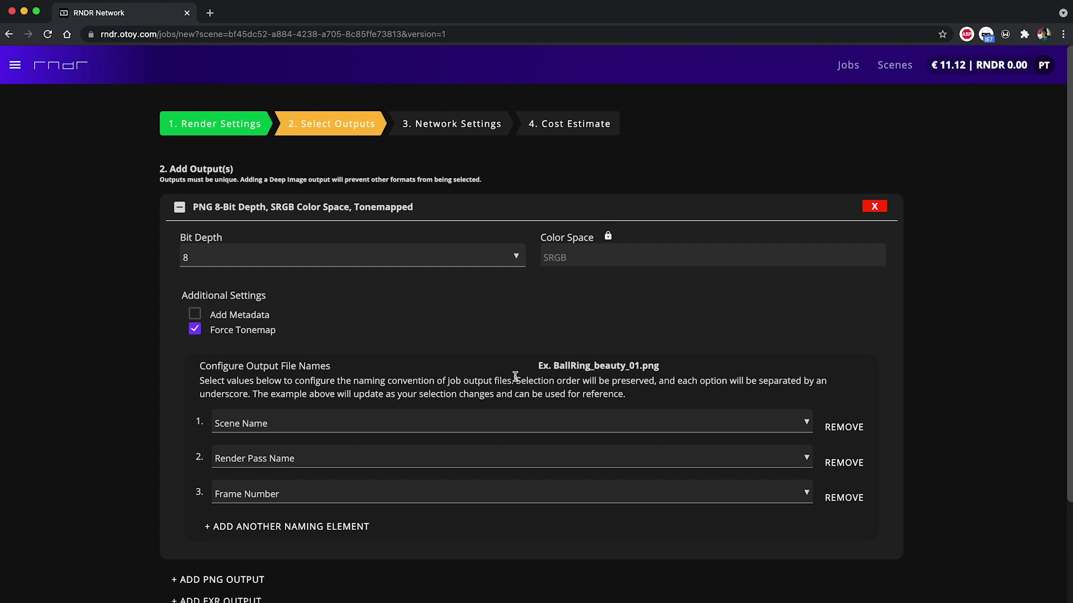
pyautogui.moveTo(540, 366); pyautogui.dragTo(677, 367)
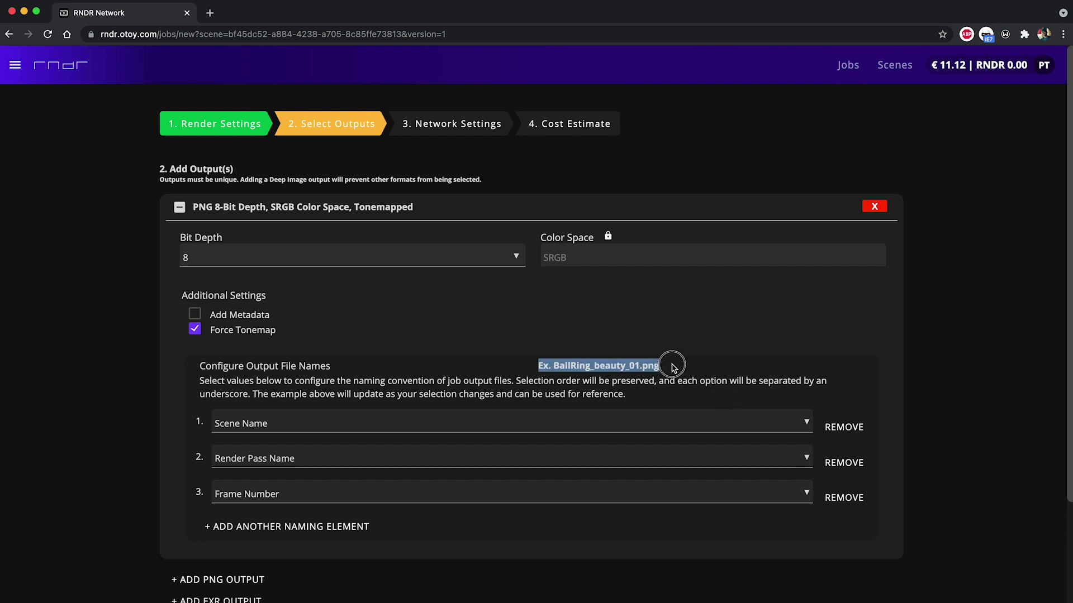
pyautogui.click(673, 369)
pyautogui.scroll(-1, 571, 472)
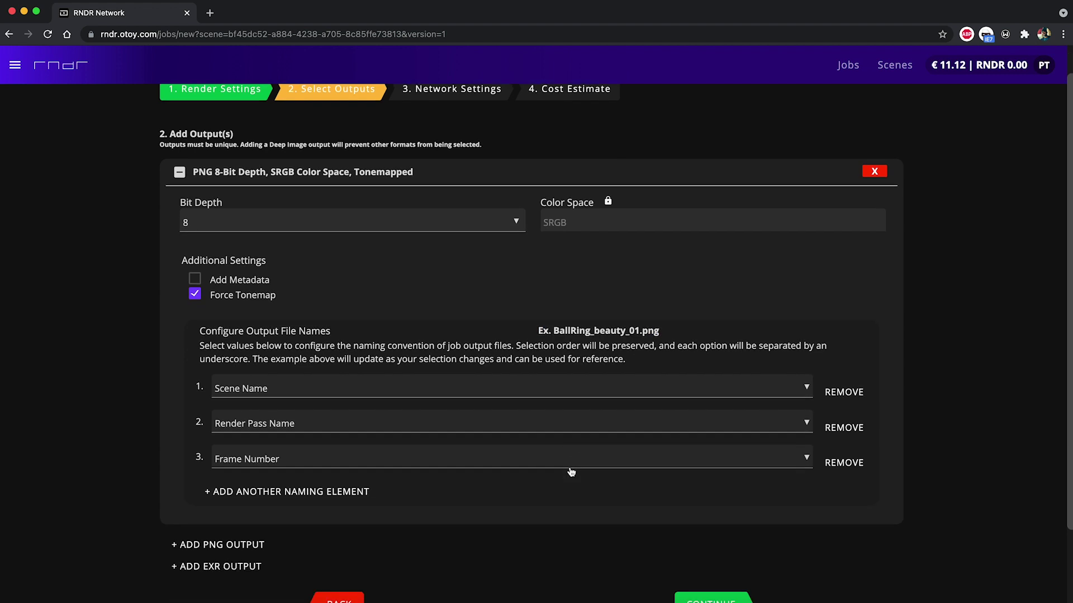
pyautogui.click(842, 427)
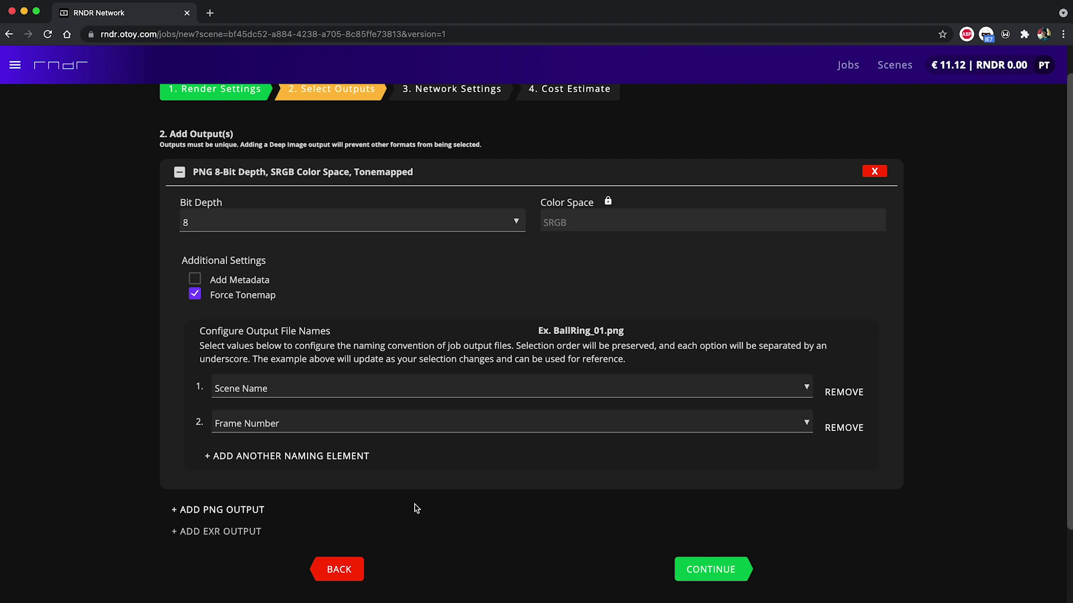
pyautogui.click(708, 569)
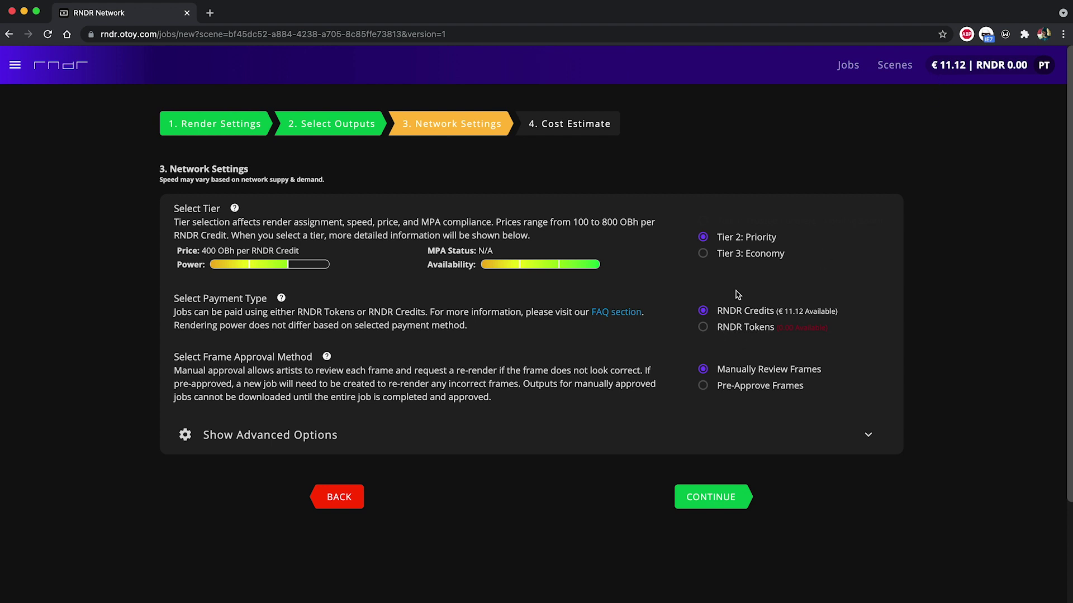
# Choose Tier 3 Economy, keep network optimization as the VRAM setting, and continue to Cost Estimate
pyautogui.click(725, 257)
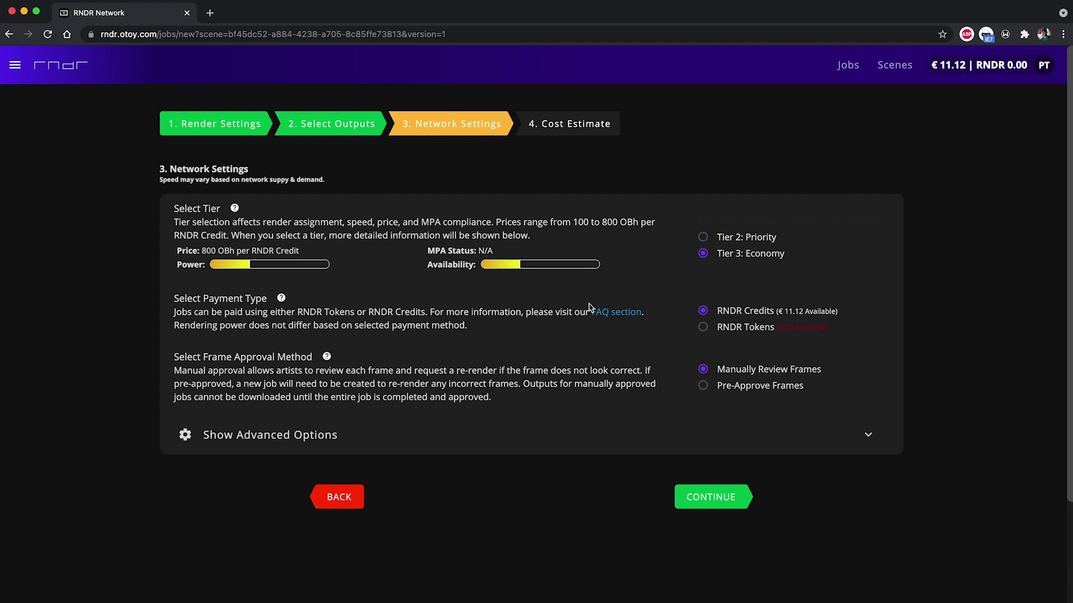
pyautogui.click(355, 447)
pyautogui.scroll(-2, 355, 446)
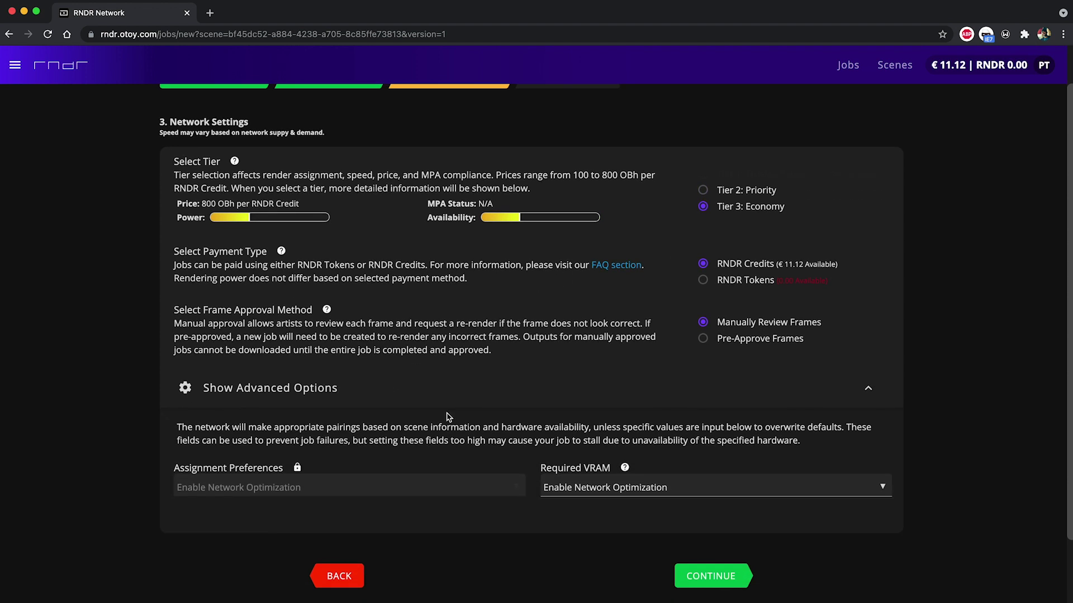
pyautogui.click(603, 486)
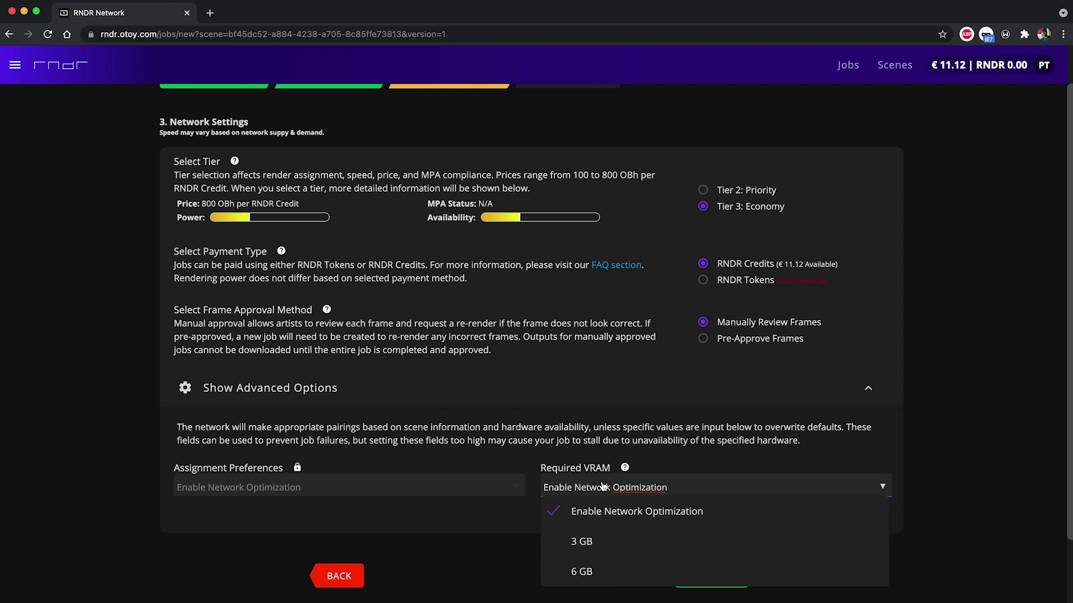
pyautogui.click(562, 398)
pyautogui.click(562, 398)
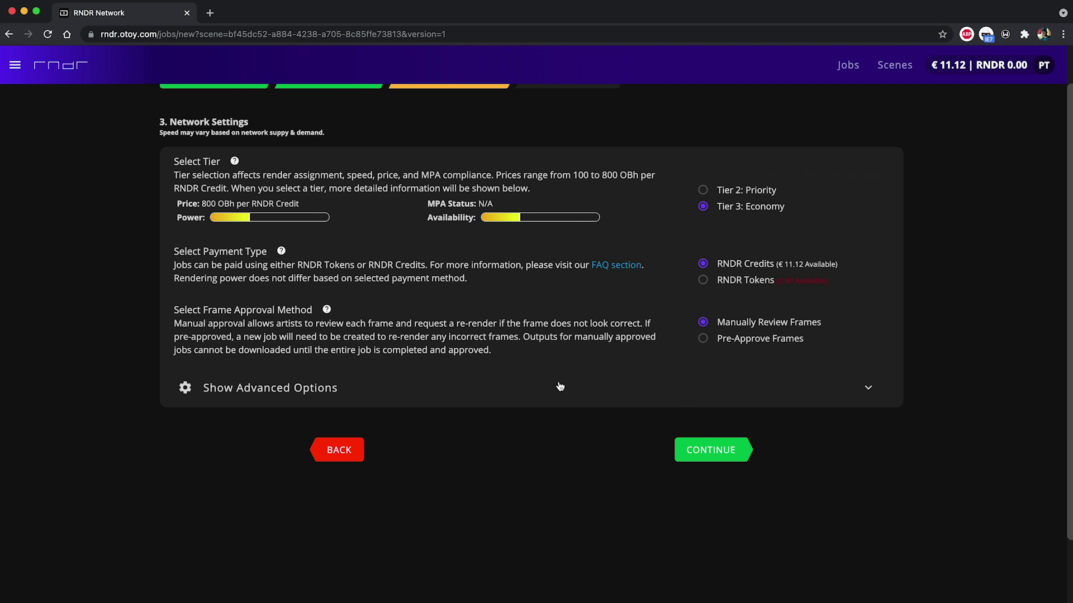
pyautogui.scroll(1, 560, 385)
pyautogui.click(707, 475)
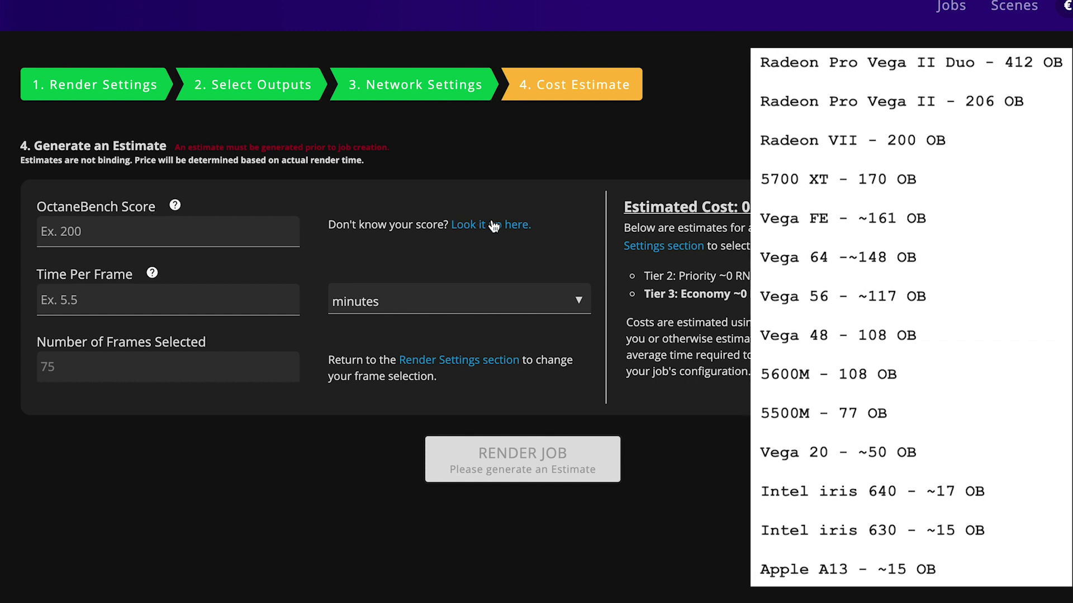
# Estimate 1.56 RNDR Credits from OctaneBench score 100 and 10 minutes per frame, then submit
pyautogui.click(96, 239)
pyautogui.write('100')
pyautogui.click(54, 310)
pyautogui.write('10')
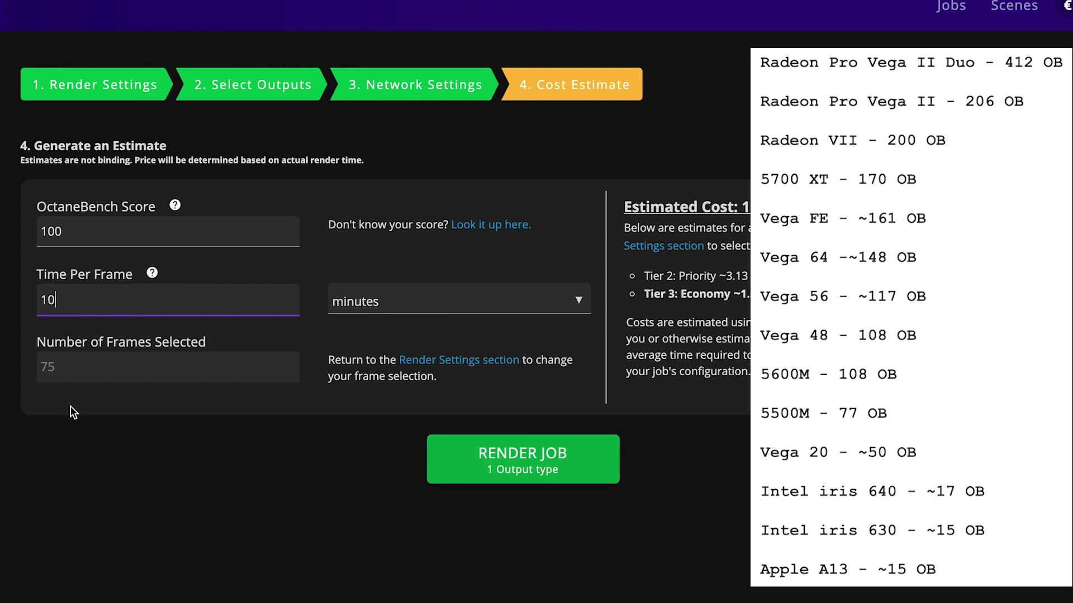
pyautogui.click(151, 420)
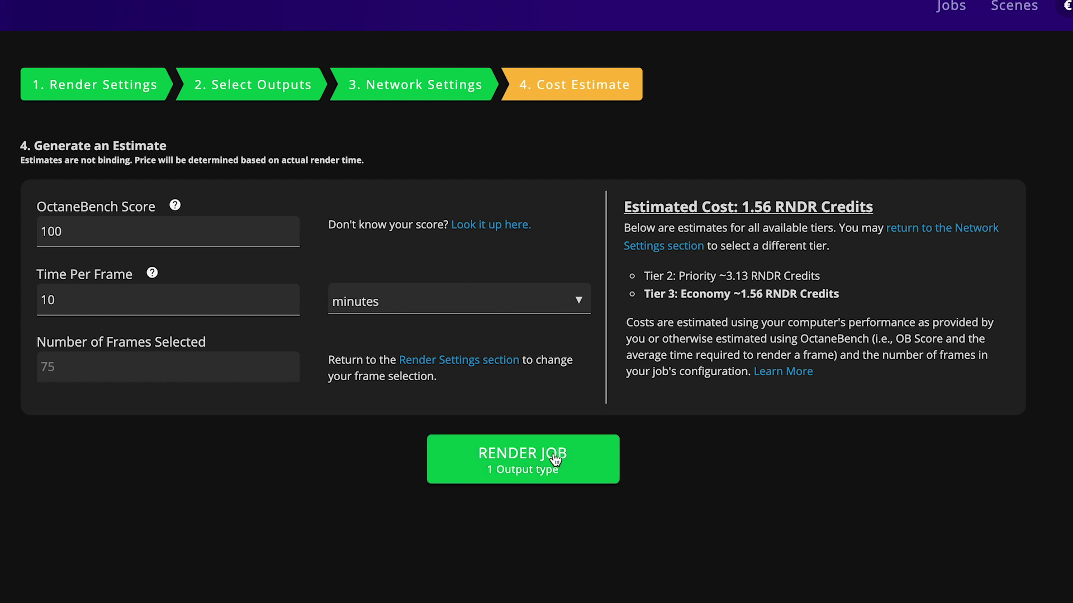
pyautogui.click(555, 459)
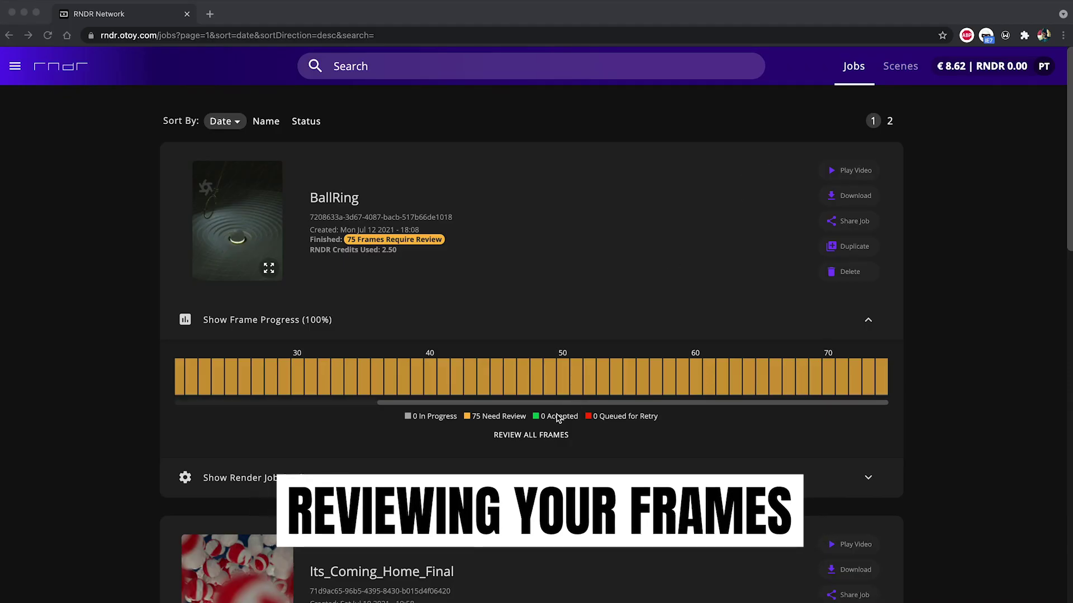
pyautogui.click(540, 441)
pyautogui.click(514, 442)
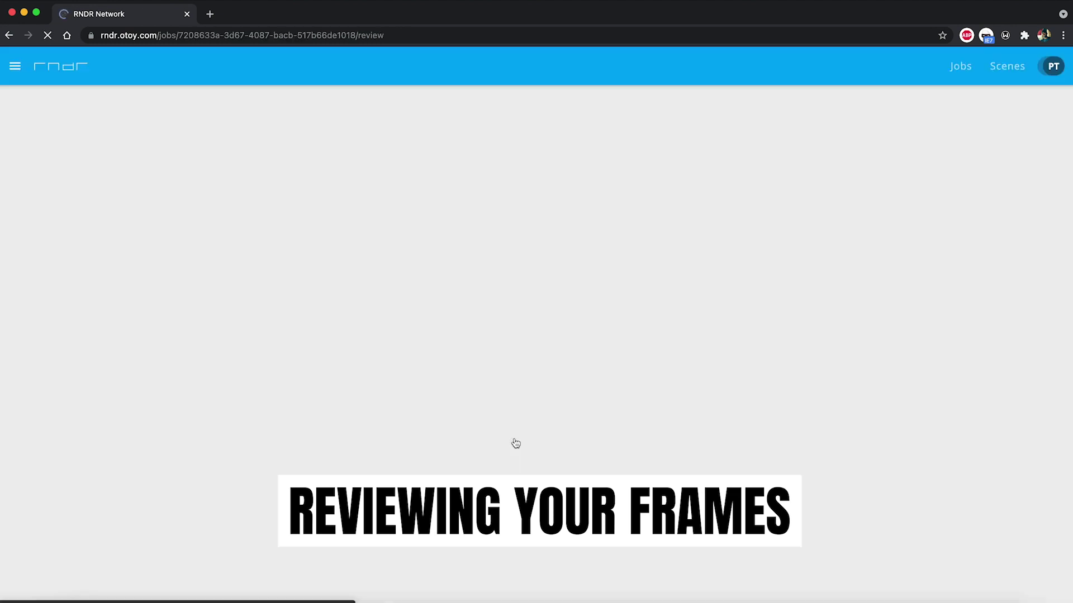
pyautogui.scroll(-5, 431, 447)
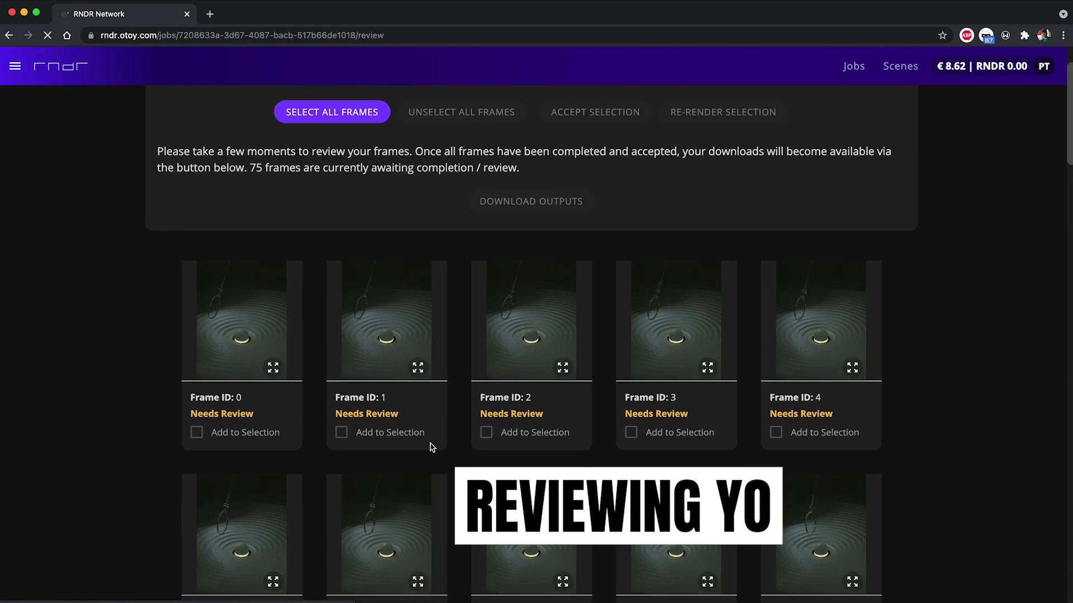
pyautogui.scroll(-10, 431, 448)
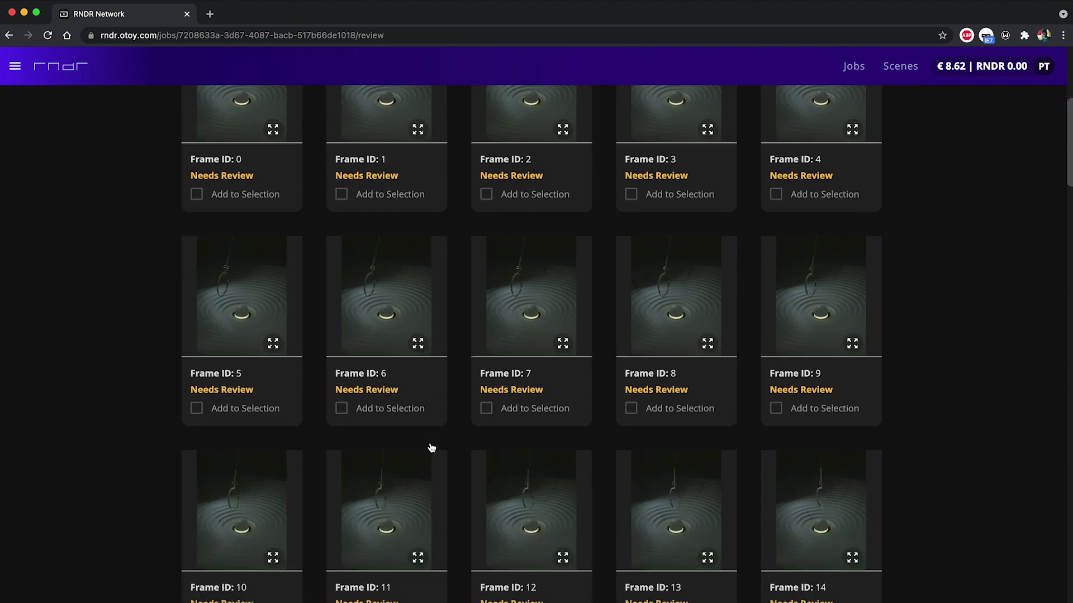
pyautogui.scroll(-5, 431, 447)
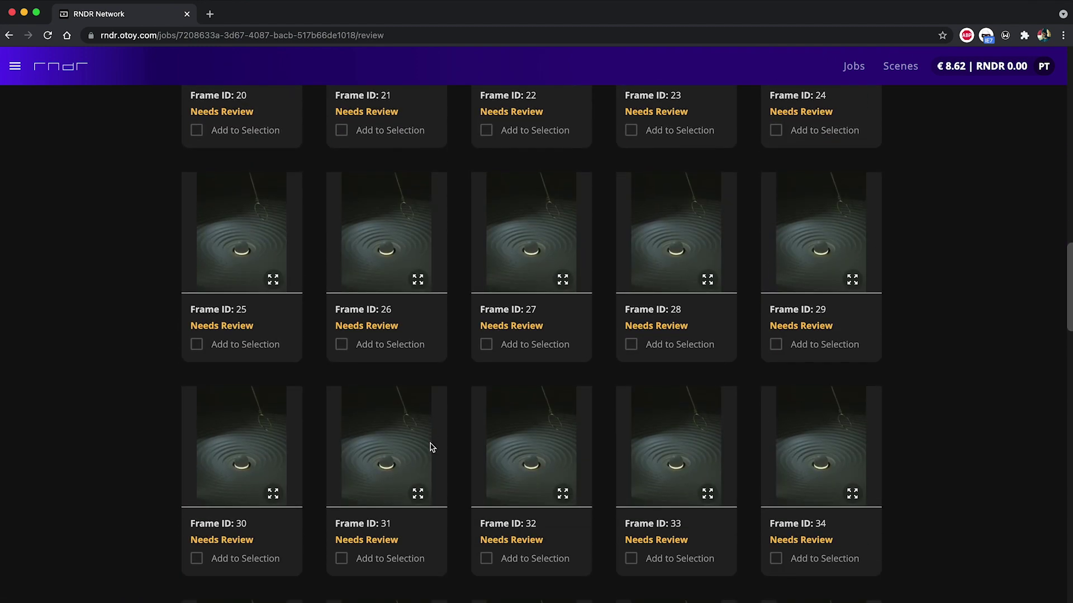
pyautogui.scroll(18, 431, 448)
pyautogui.scroll(3, 432, 447)
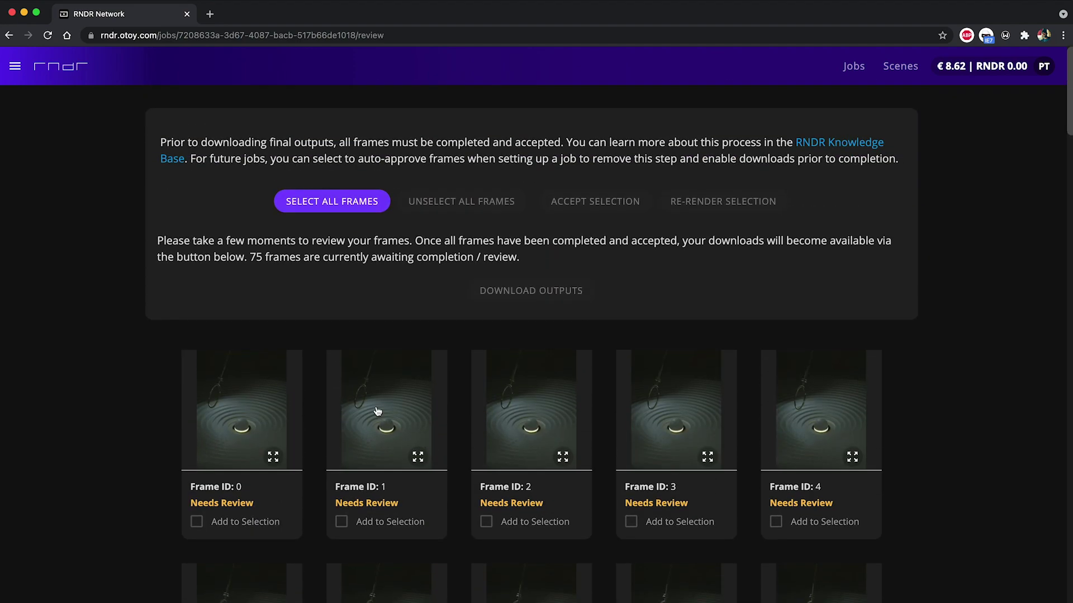
pyautogui.hscroll(-5, 268, 300)
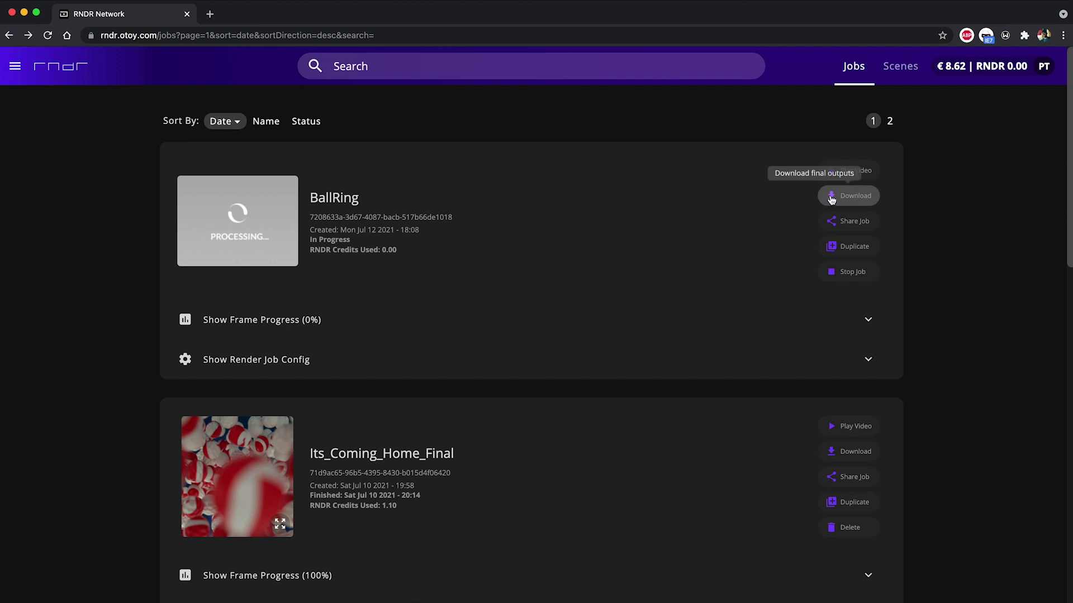
pyautogui.click(857, 172)
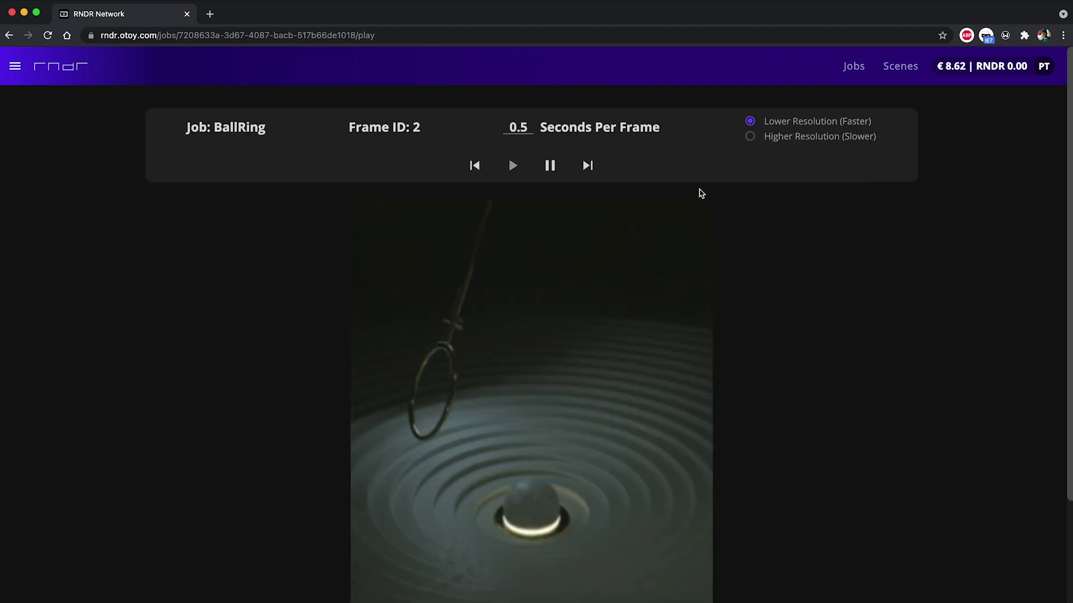
pyautogui.scroll(-2, 682, 273)
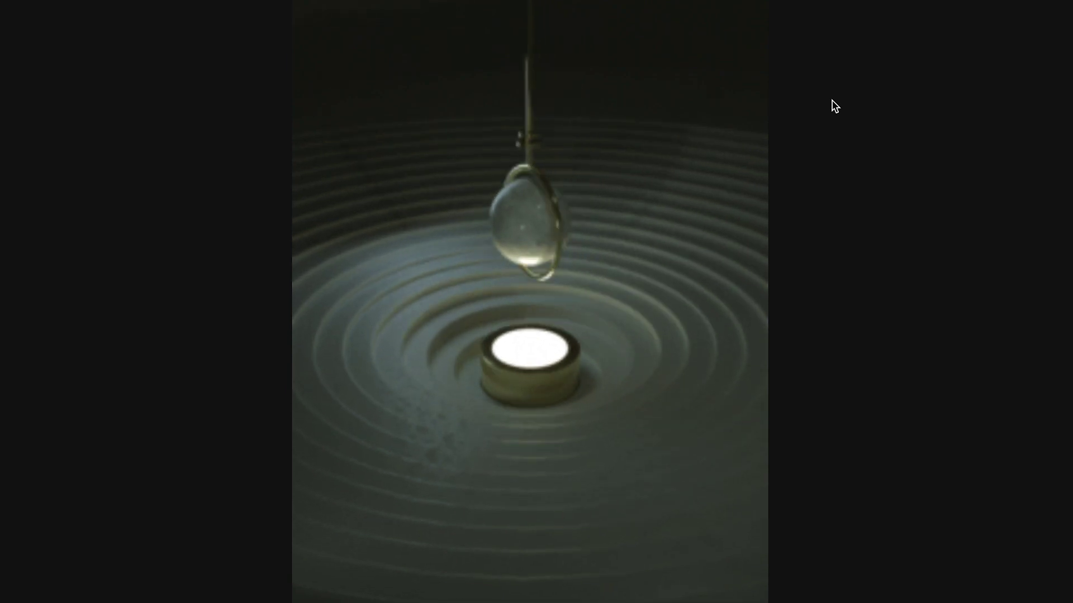
pyautogui.scroll(-1, 834, 106)
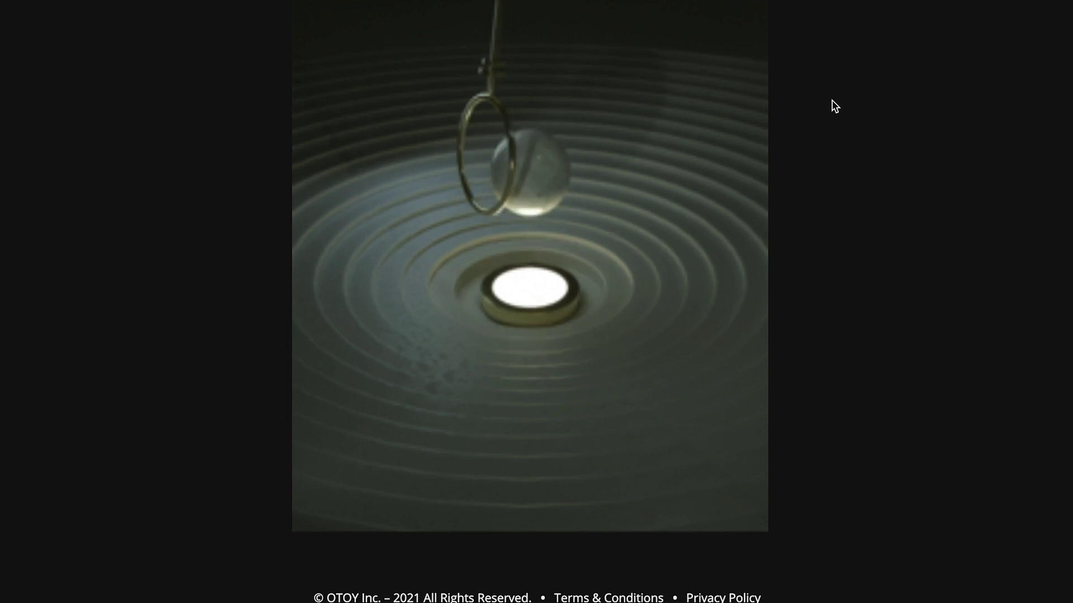
pyautogui.scroll(1, 835, 106)
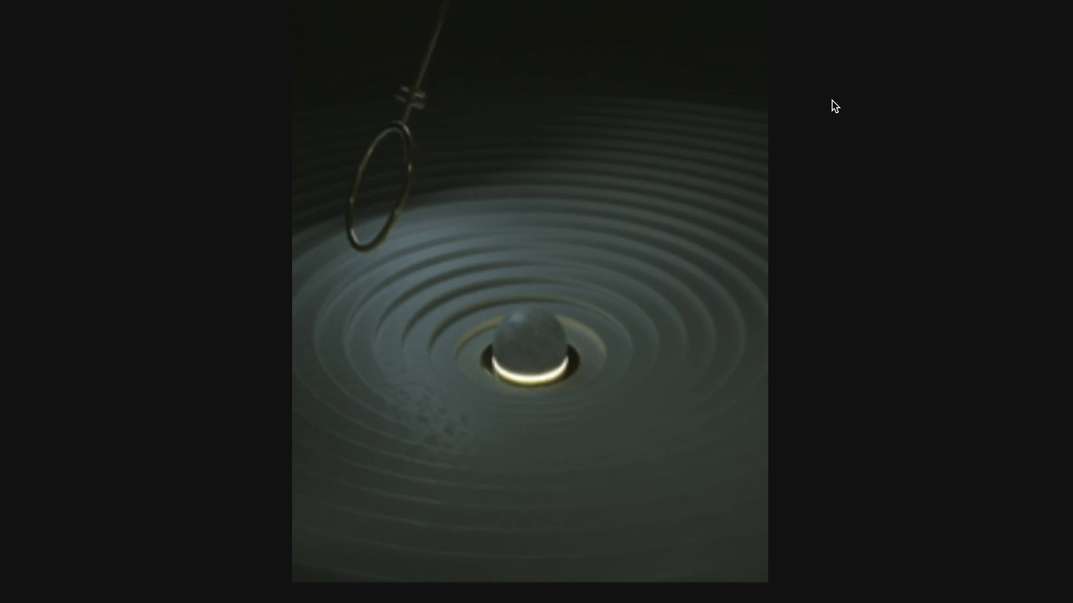
pyautogui.scroll(2, 835, 106)
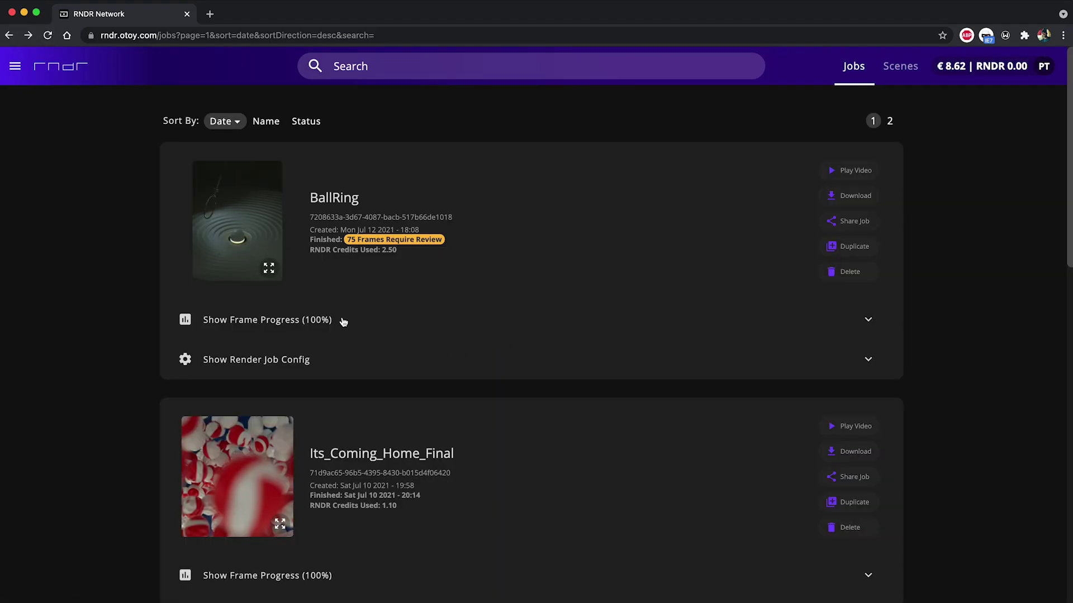
# Review, select and accept all 75 BallRing frames, then go to Download Outputs
pyautogui.click(337, 322)
pyautogui.click(514, 441)
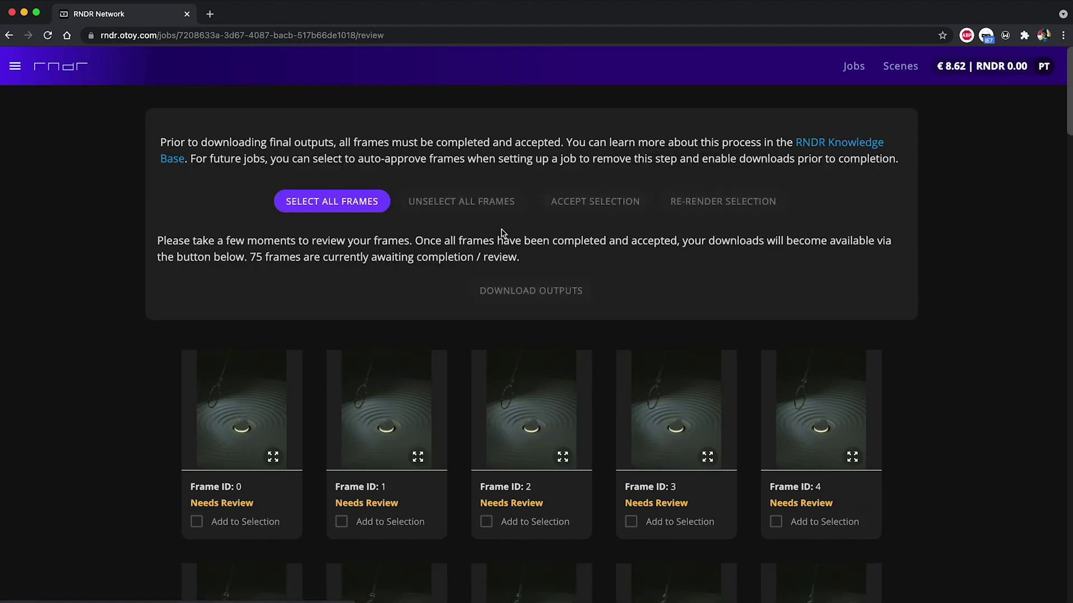
pyautogui.click(345, 200)
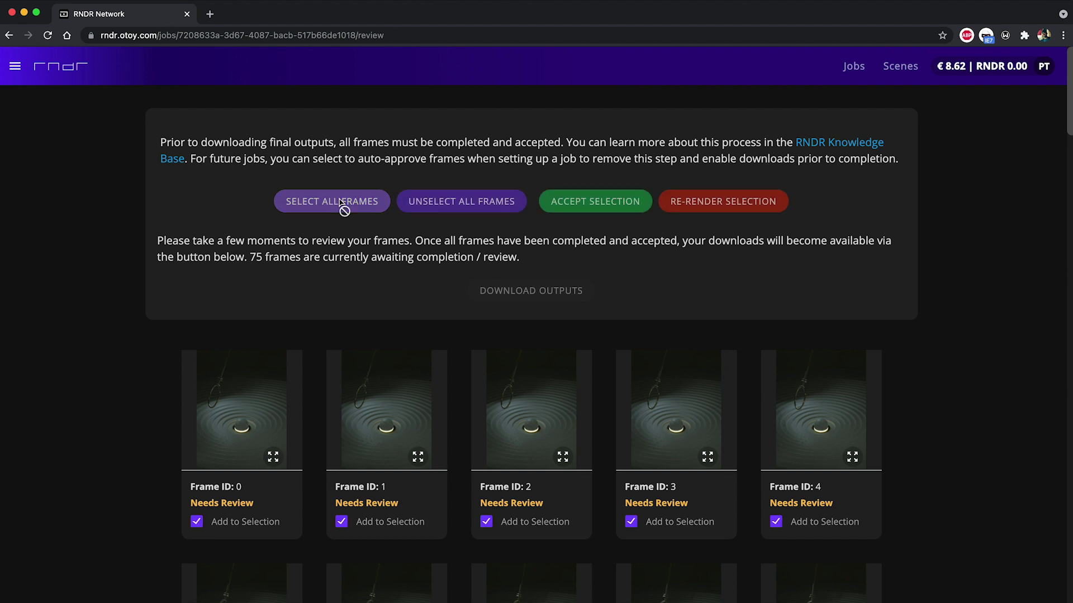
pyautogui.click(611, 206)
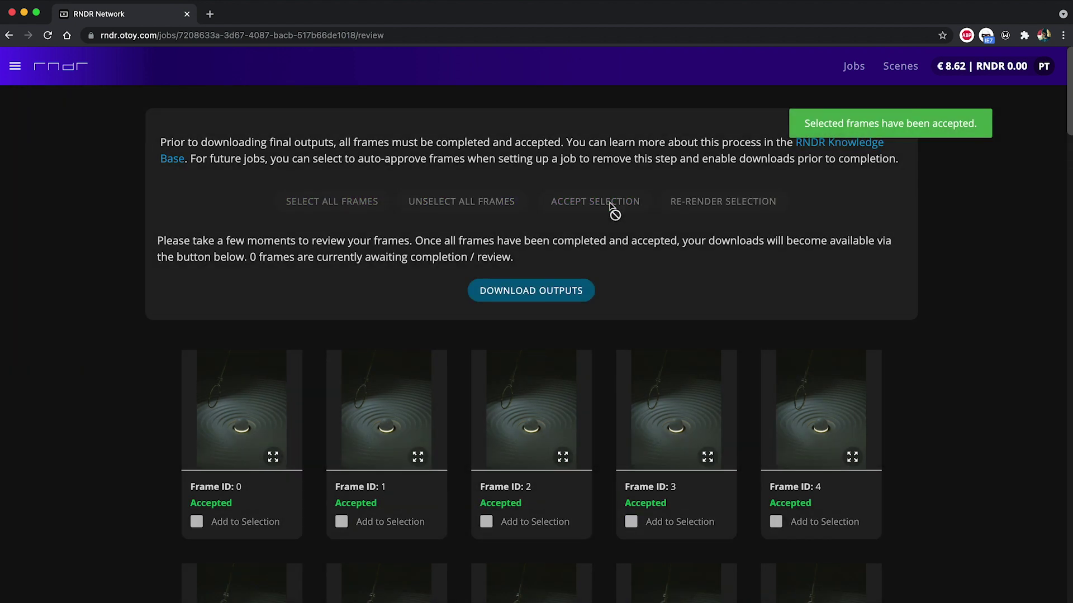
pyautogui.click(547, 295)
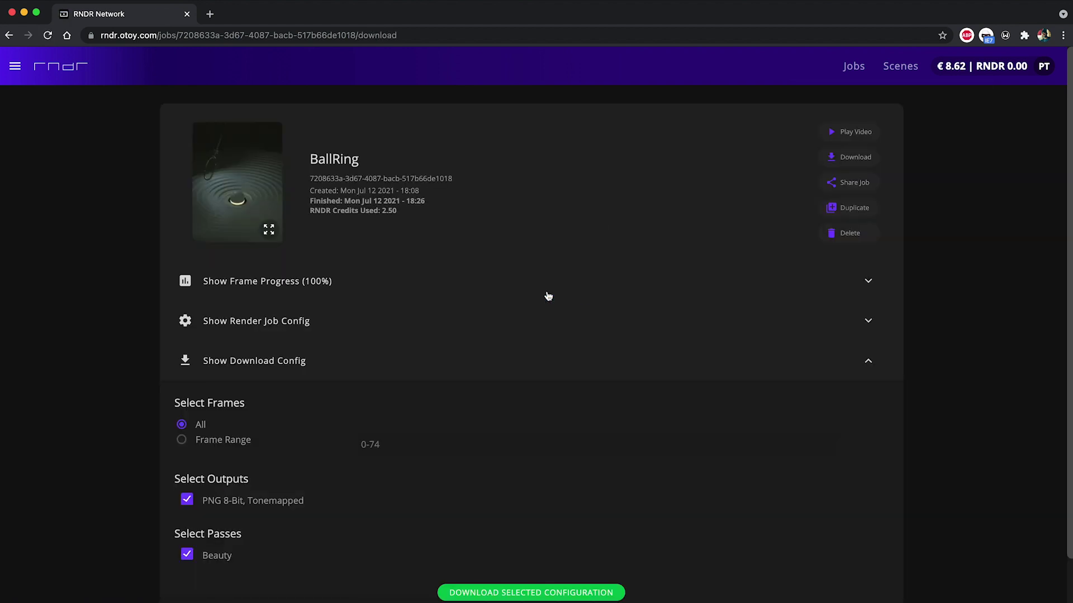
# Keep All frames, PNG 8-Bit Tonemapped and Beauty, and request the 75-file download list
pyautogui.scroll(-2, 548, 296)
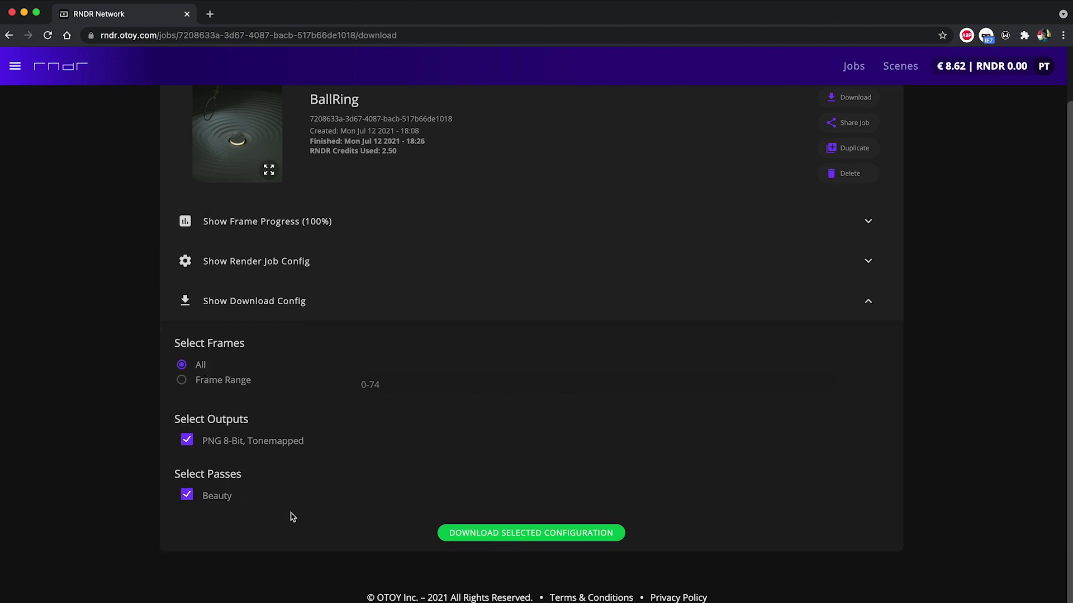
pyautogui.scroll(1, 366, 250)
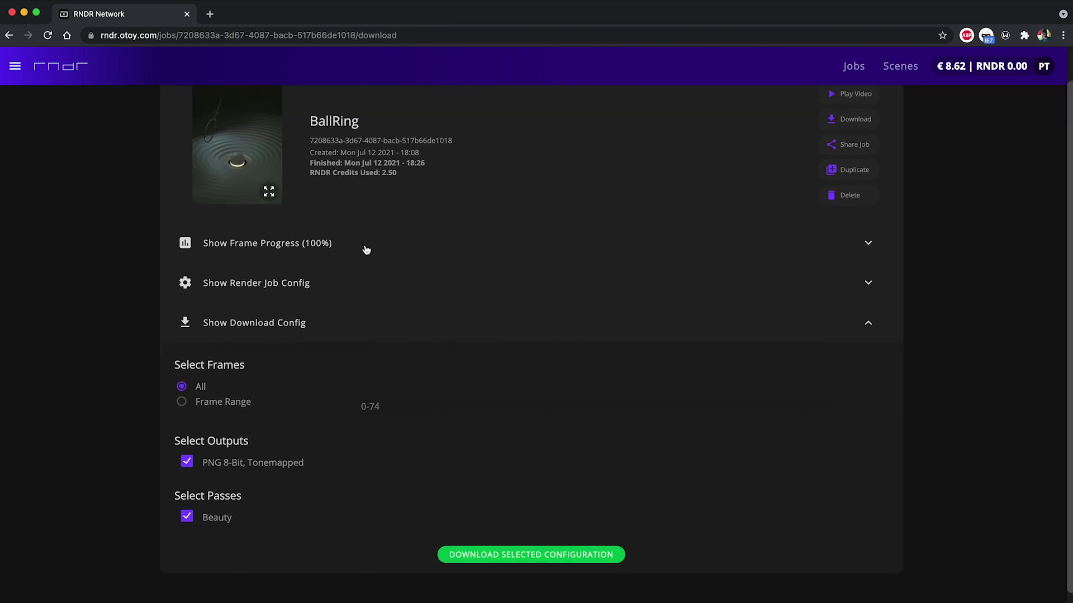
pyautogui.click(497, 557)
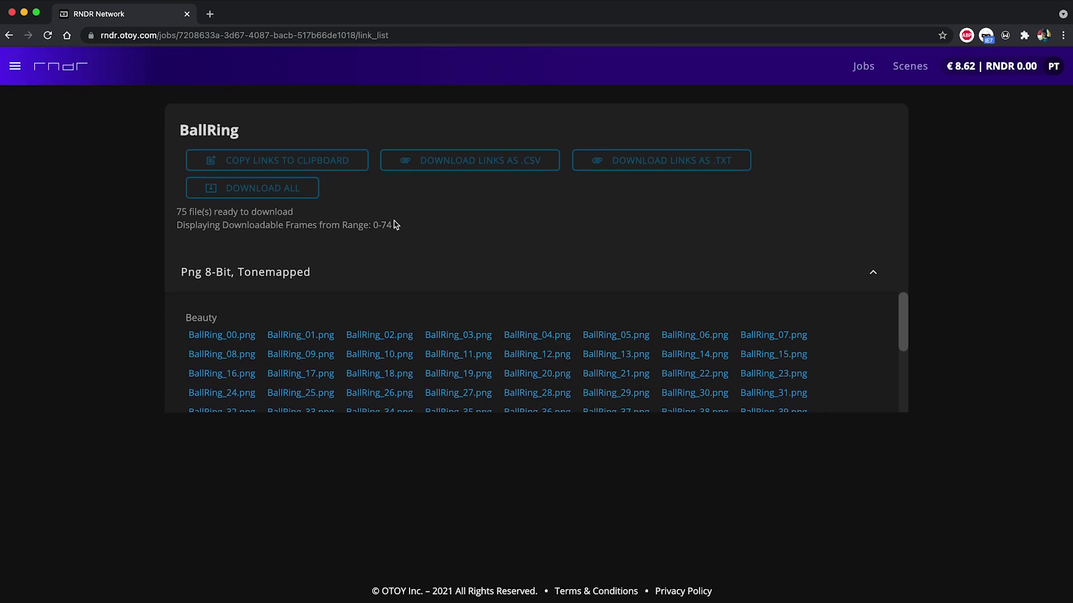
# Try the download-all option for the 75 BallRing frames, dismiss its instructions, and bring up Chrome's main menu
pyautogui.click(288, 198)
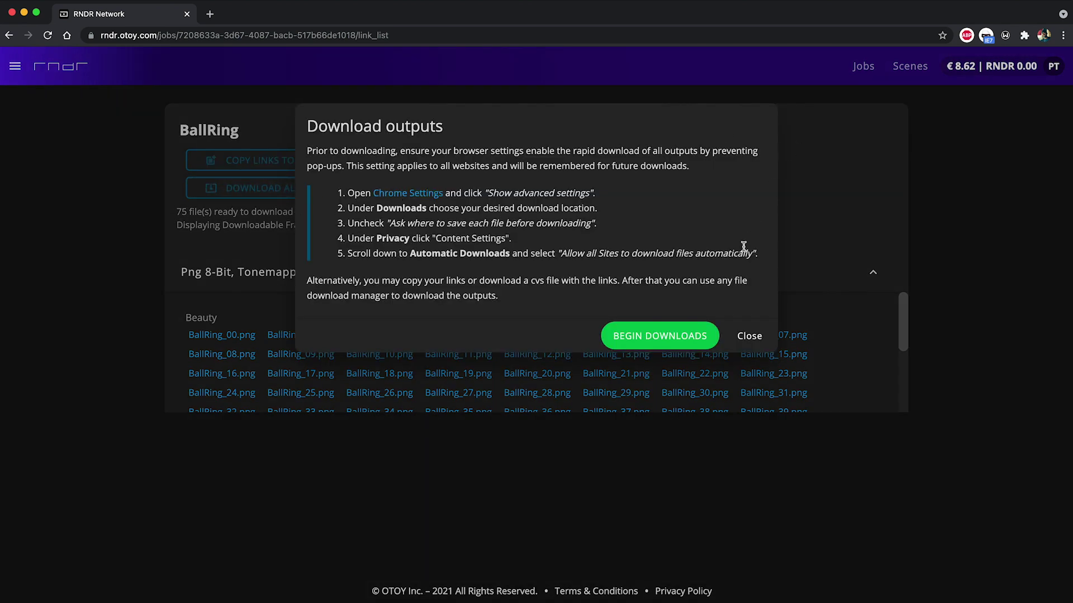
pyautogui.click(747, 337)
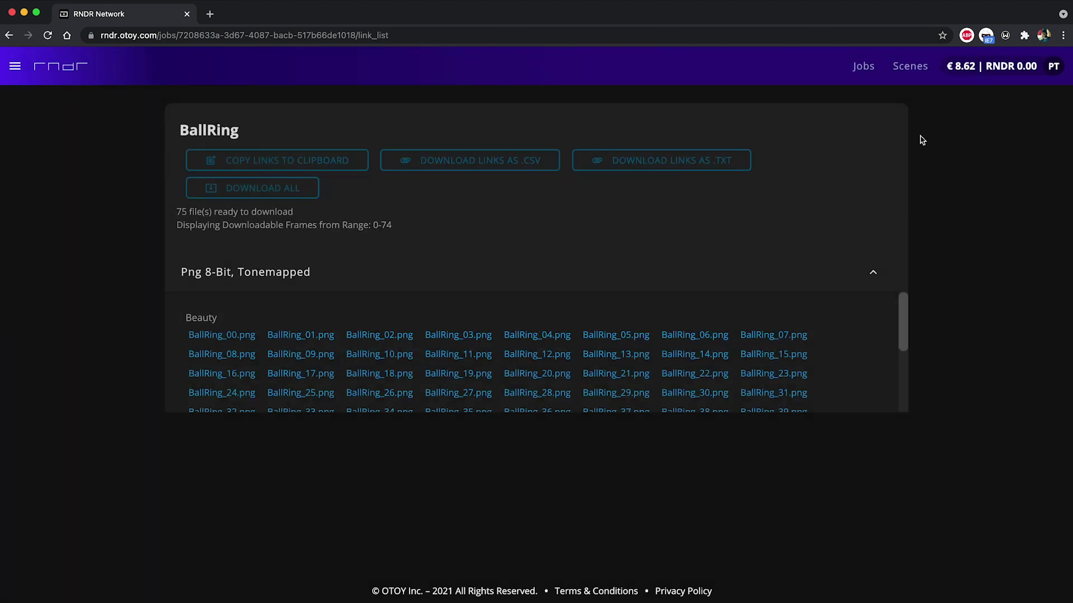
pyautogui.click(1063, 35)
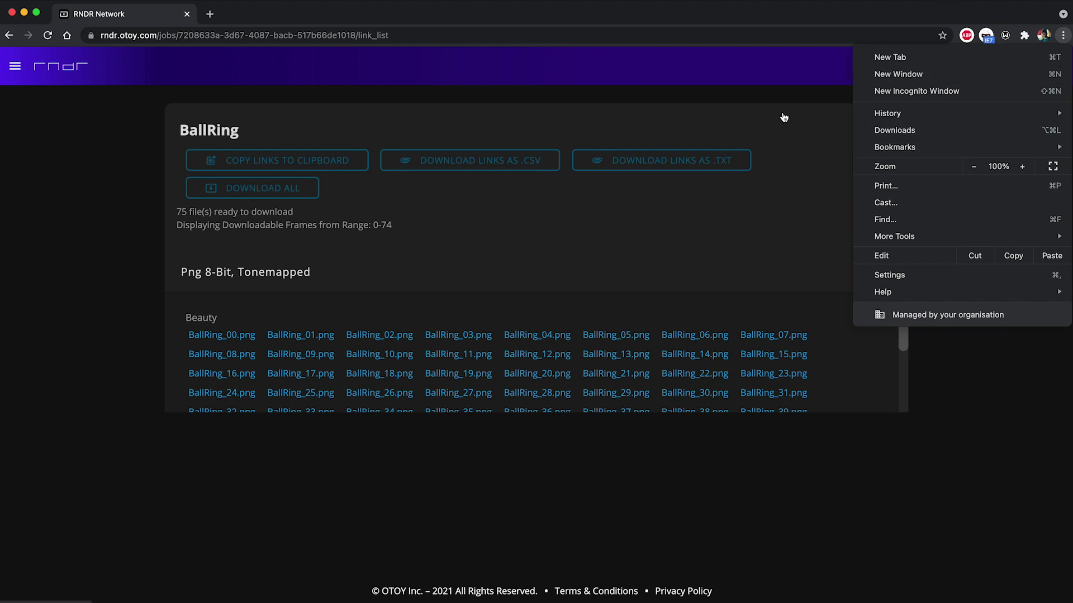
# Confirm Chrome's download location is the Scene 1 Finished folder, leave it unchanged, and return to the BallRing list
pyautogui.click(889, 275)
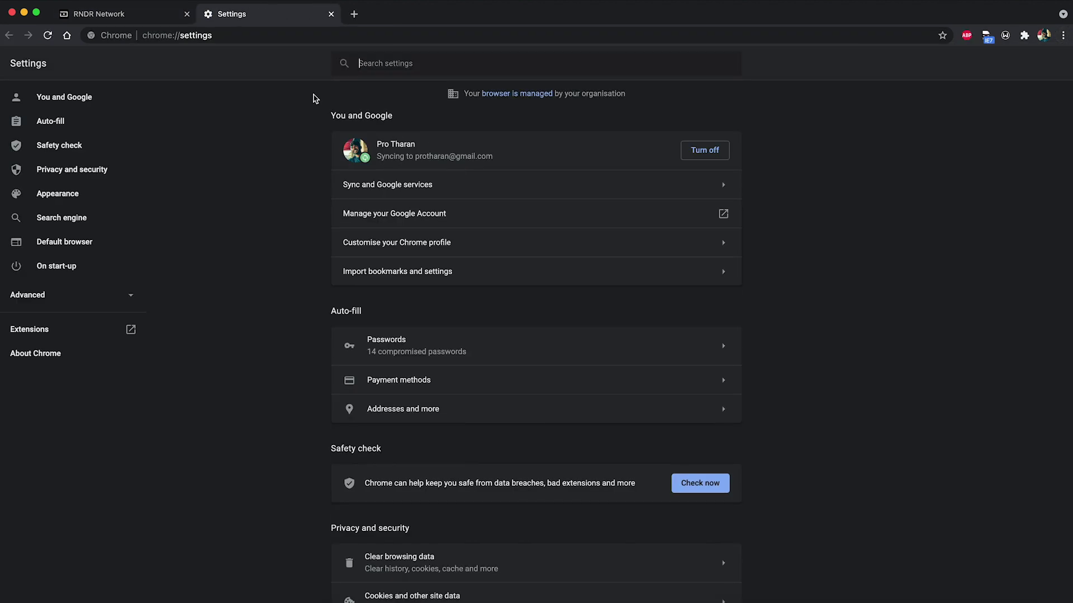
pyautogui.write('Downloads')
pyautogui.click(696, 380)
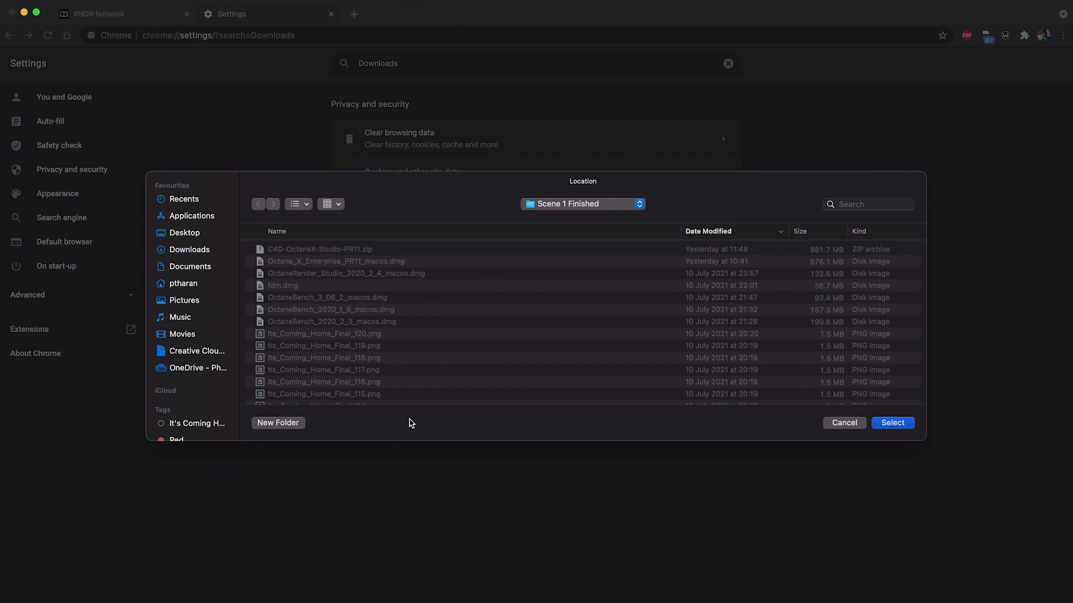
pyautogui.click(854, 423)
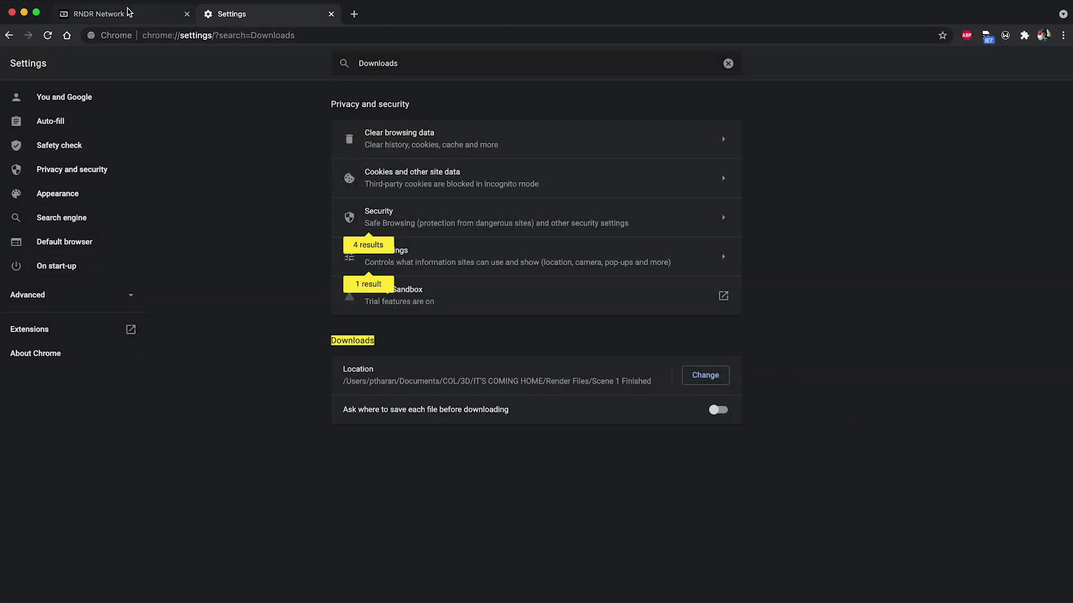
pyautogui.click(127, 12)
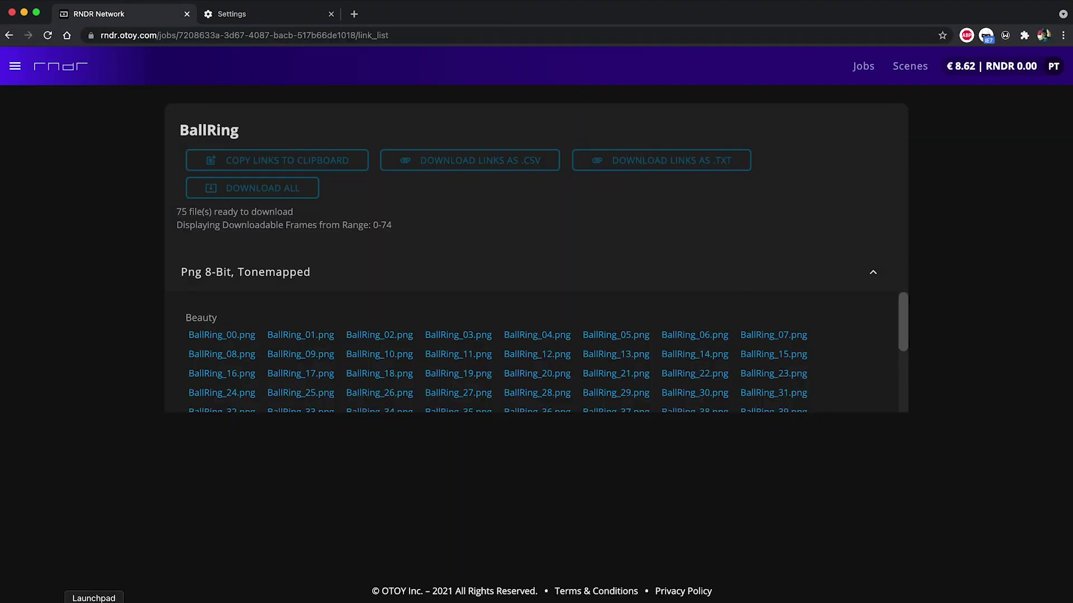
pyautogui.click(83, 601)
# Launch Free Download Manager from Launchpad
pyautogui.hscroll(3, 568, 367)
pyautogui.hscroll(3, 569, 367)
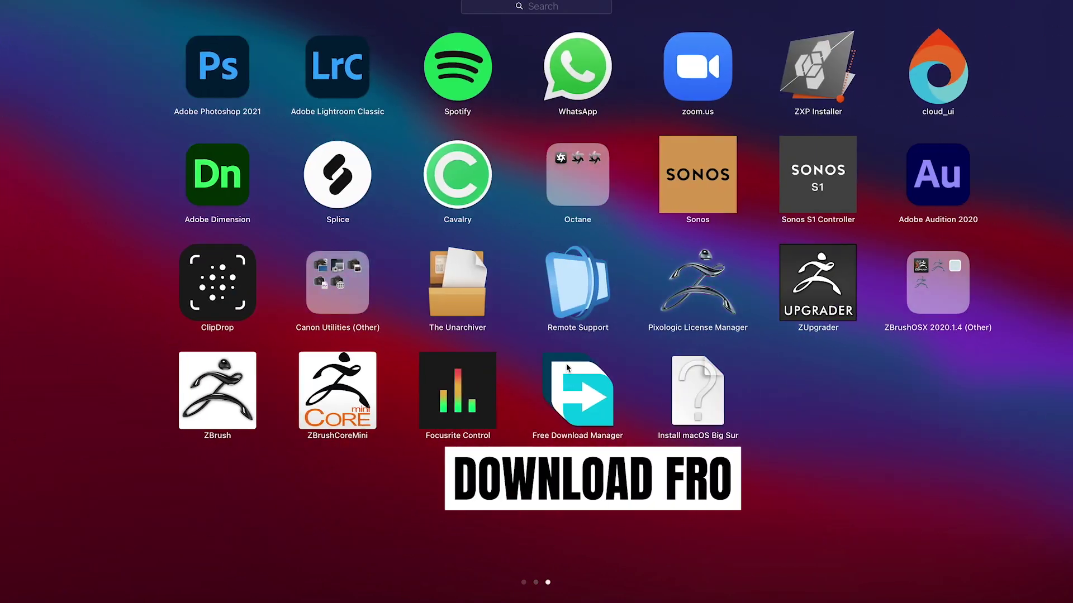
pyautogui.click(535, 408)
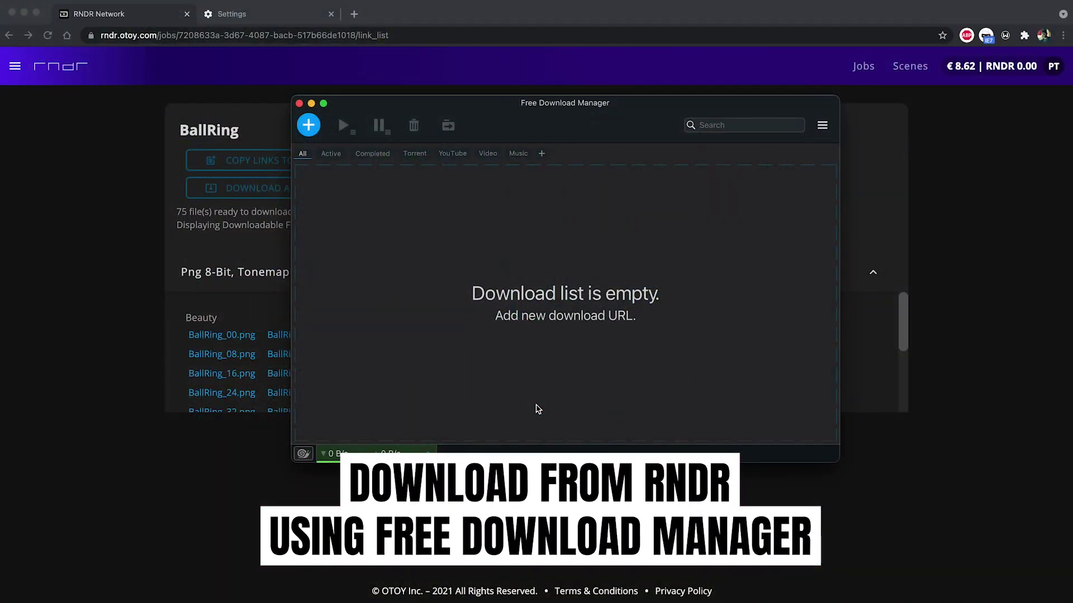
# Google 'free download manager', open freedownloadmanager.org, then bring the FDM app forward
pyautogui.click(288, 11)
pyautogui.click(295, 33)
pyautogui.write('free download manager')
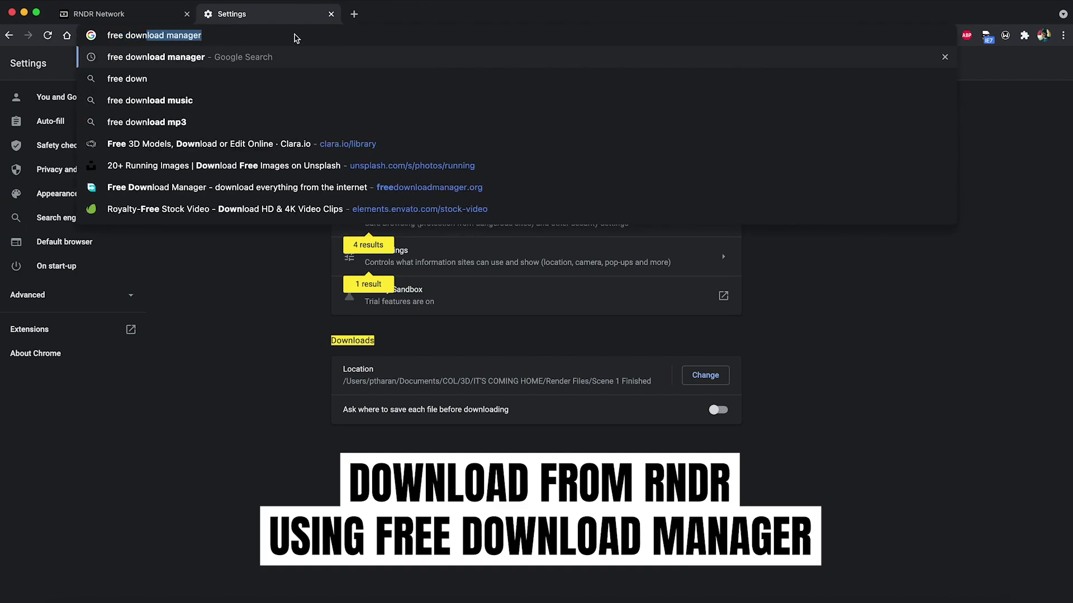
pyautogui.press('Return')
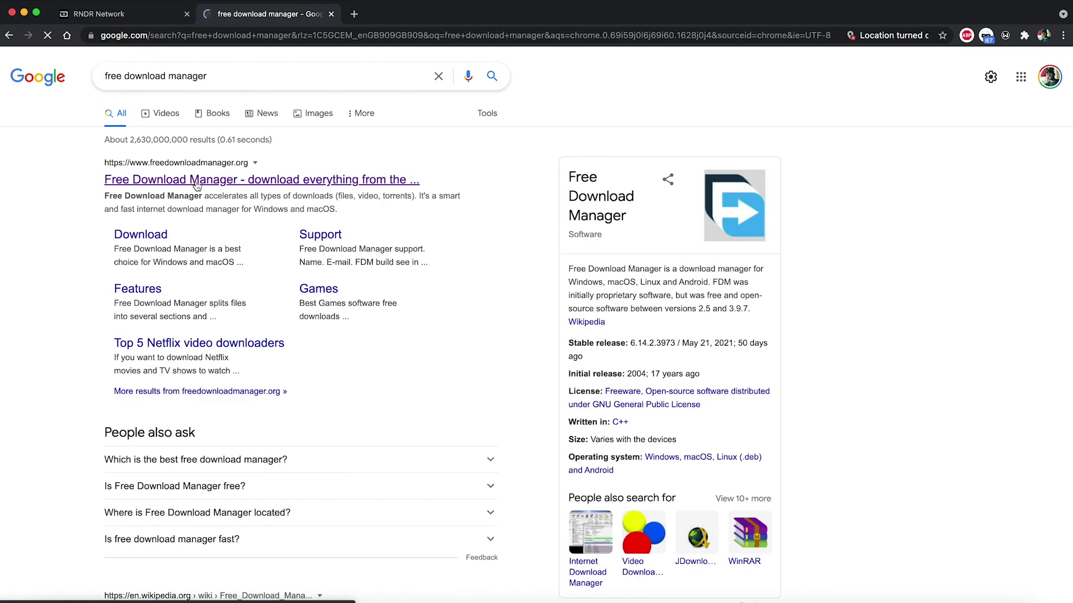
pyautogui.click(296, 173)
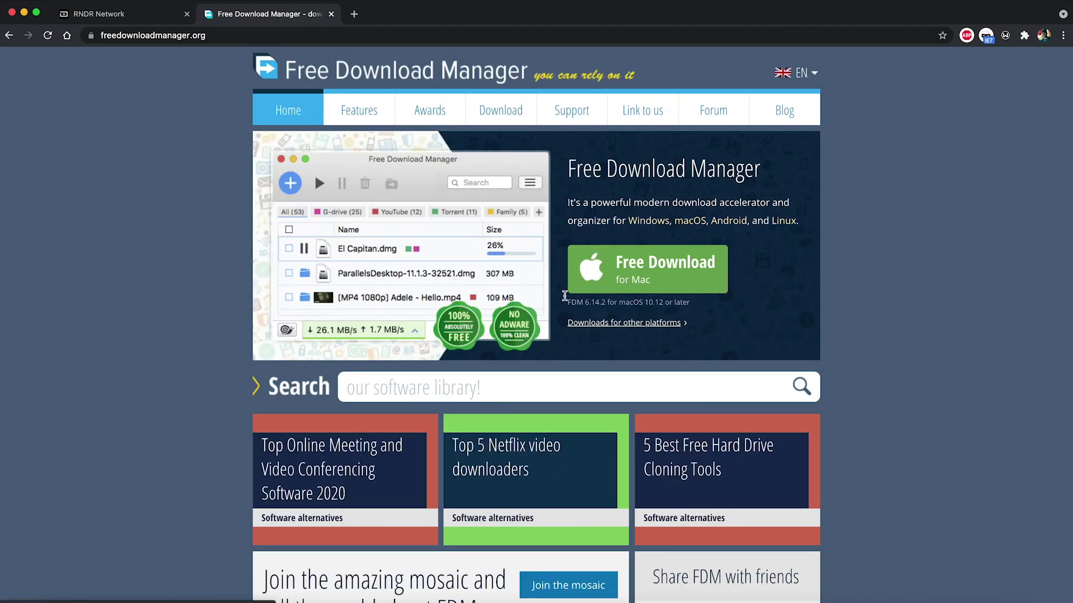
pyautogui.click(148, 21)
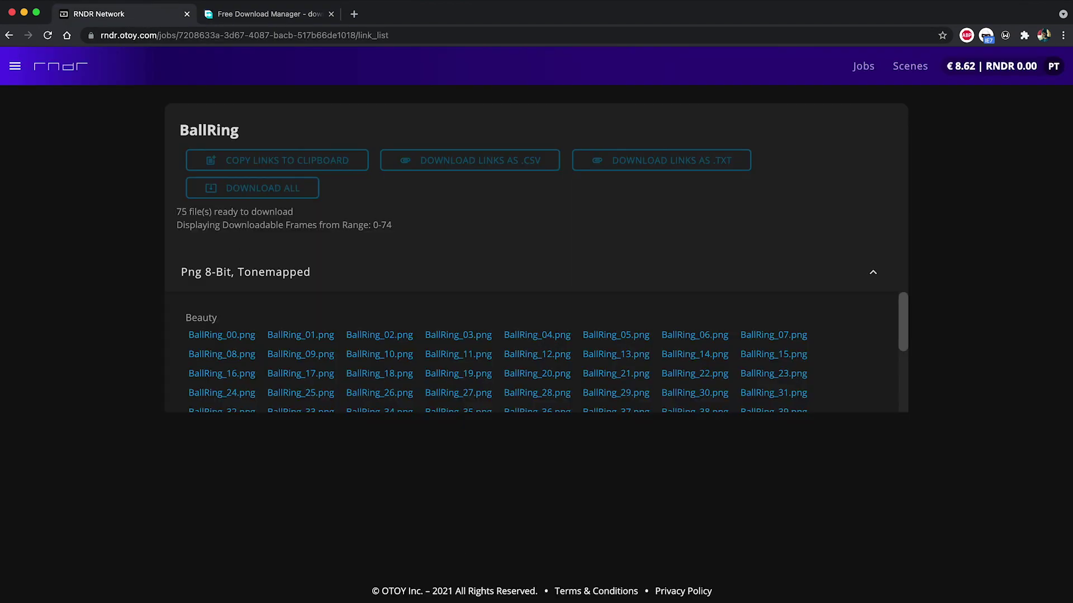
pyautogui.click(708, 601)
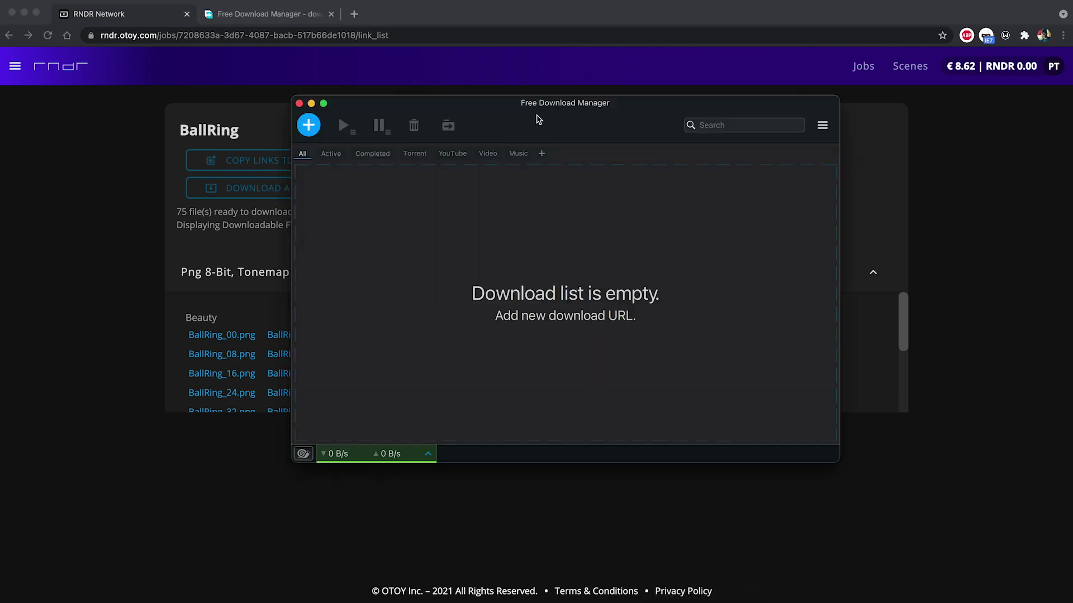
# Copy all 75 BallRing frame links from the RNDR page to the clipboard
pyautogui.moveTo(550, 104); pyautogui.dragTo(550, 247)
pyautogui.click(371, 182)
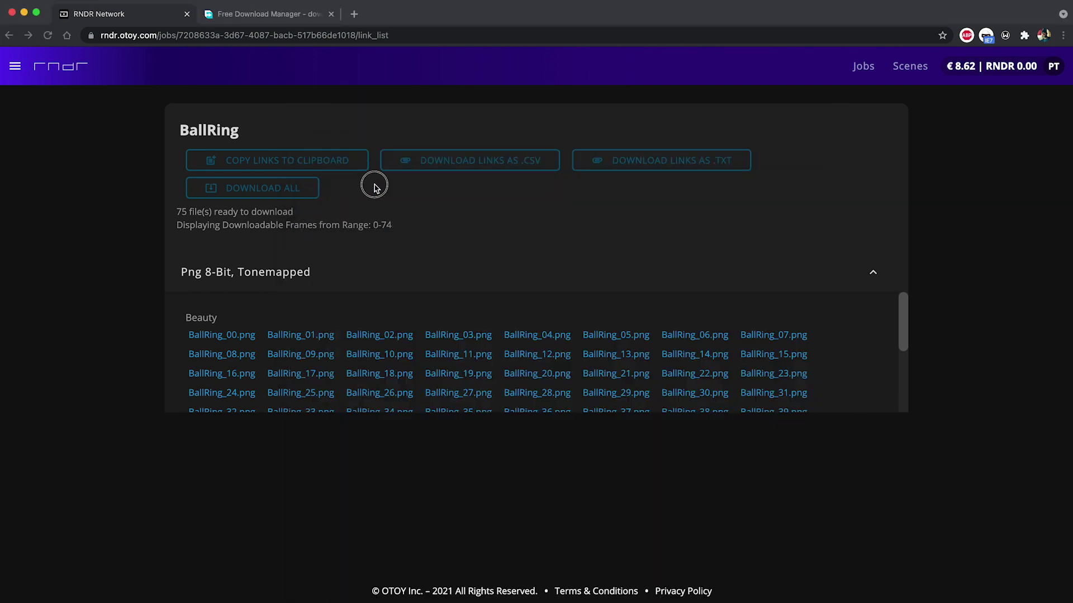
pyautogui.click(278, 164)
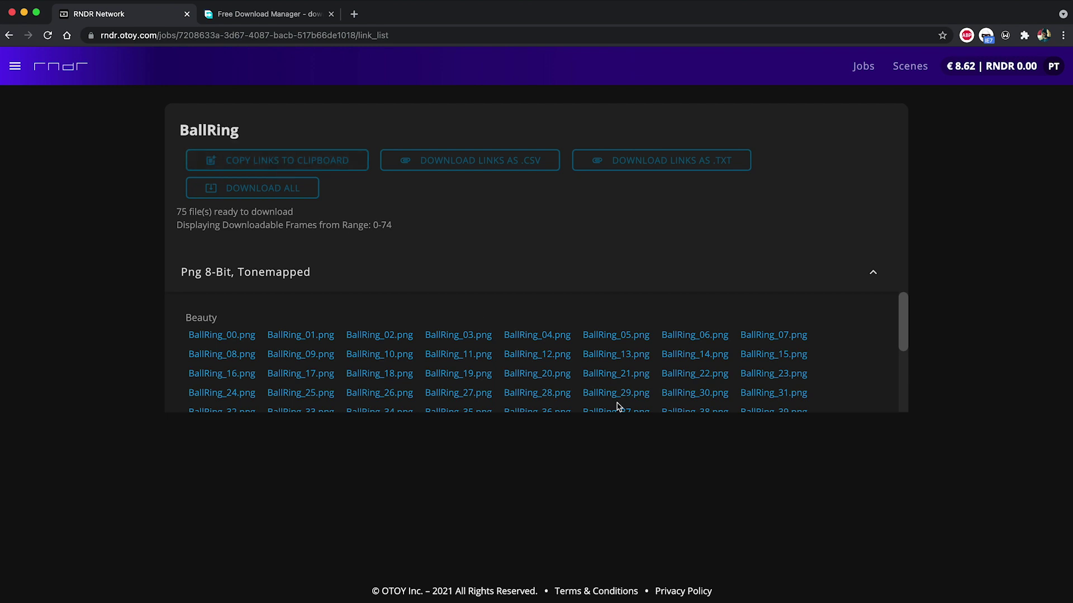
# Paste the copied URLs into a new Free Download Manager download and review the 75 selected links
pyautogui.click(714, 601)
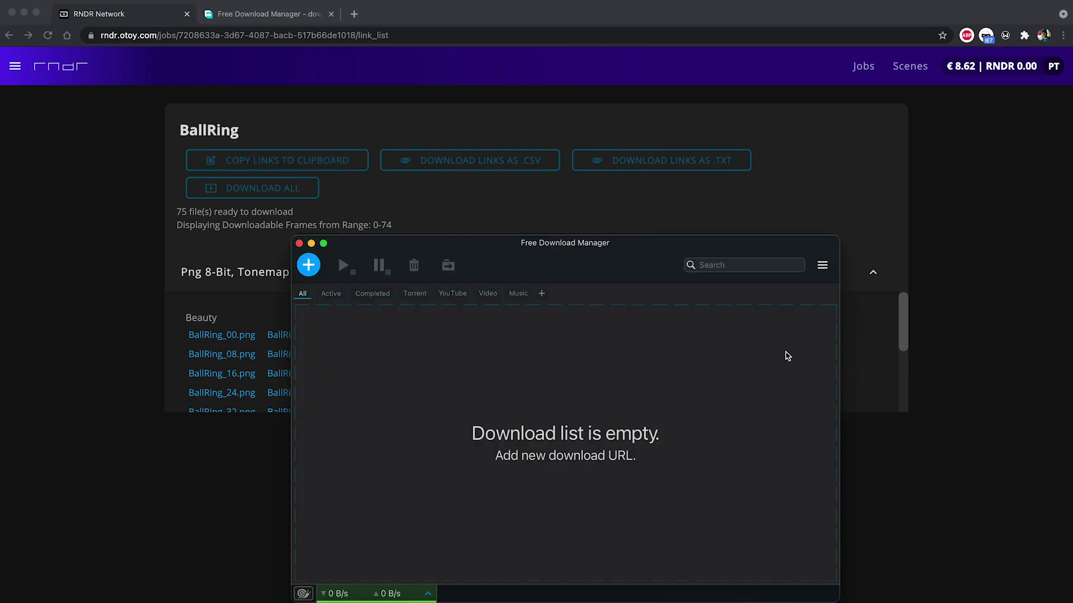
pyautogui.click(822, 267)
pyautogui.moveTo(789, 319)
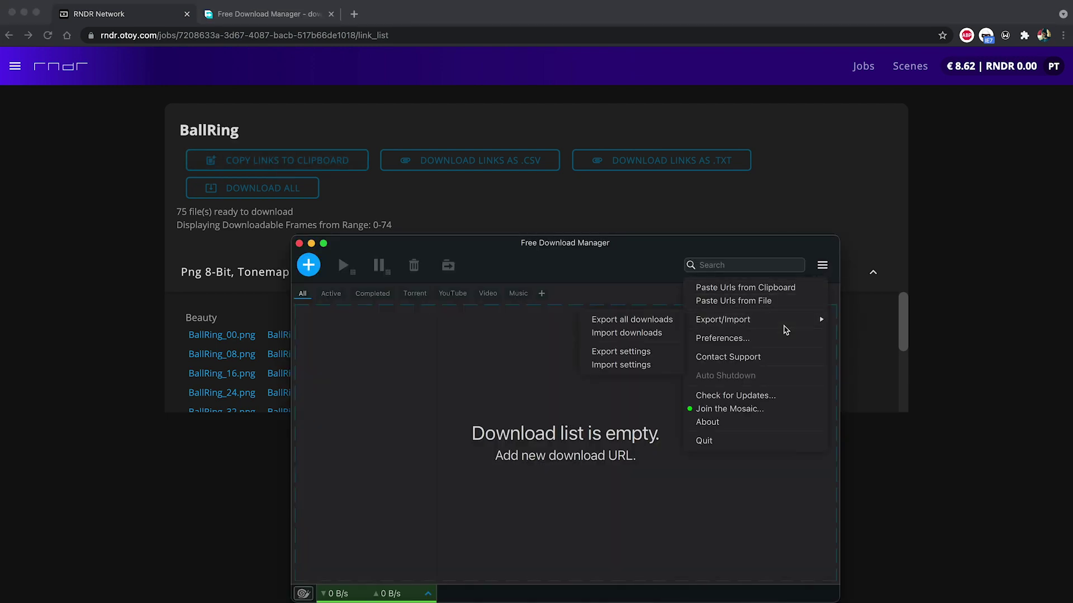
pyautogui.click(768, 289)
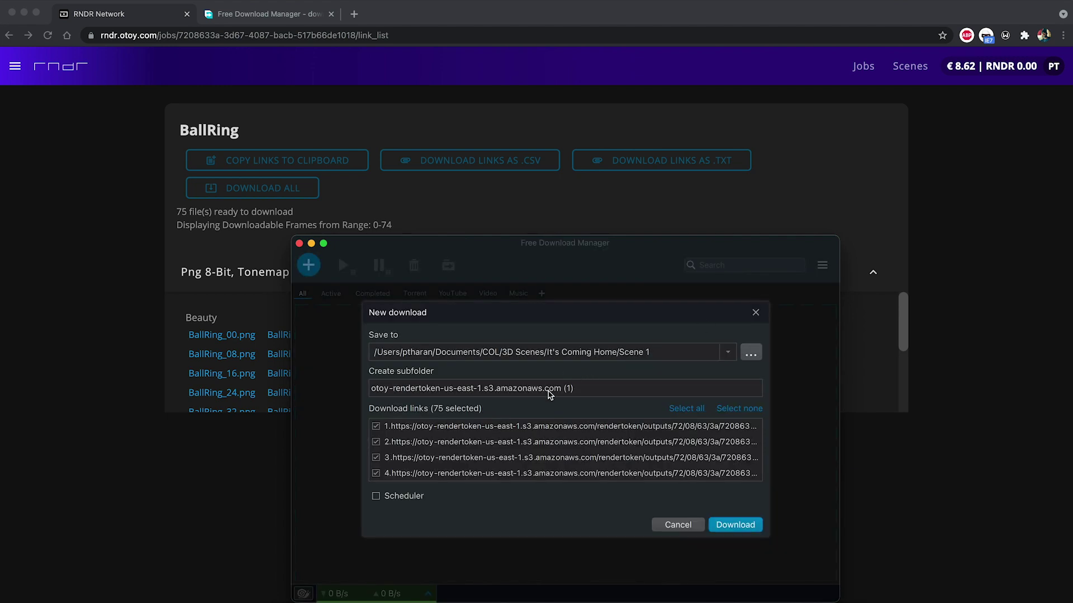
pyautogui.scroll(-15, 514, 423)
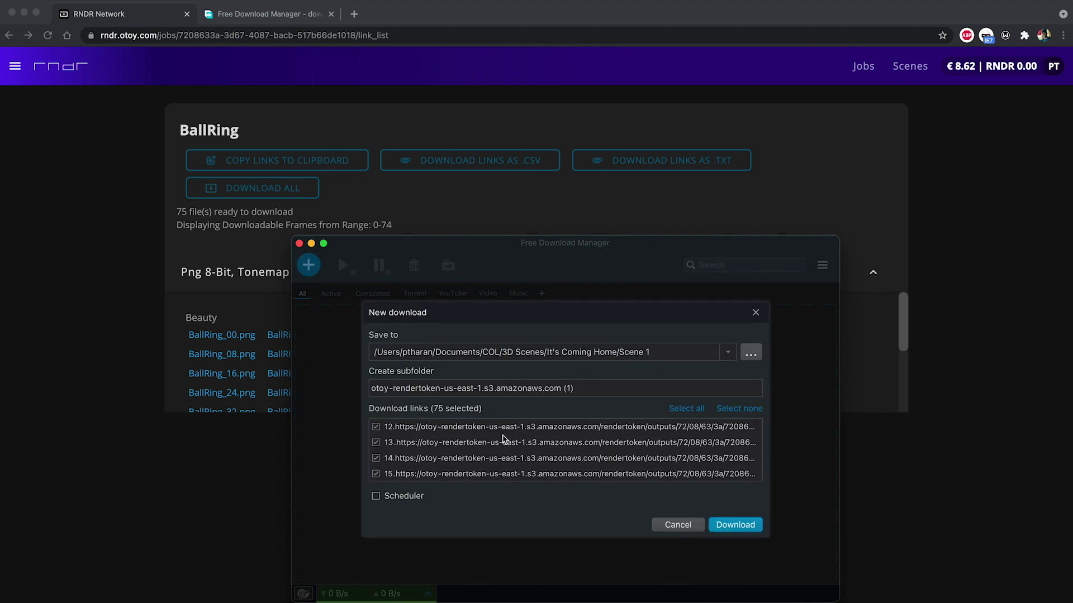
pyautogui.scroll(-8, 504, 439)
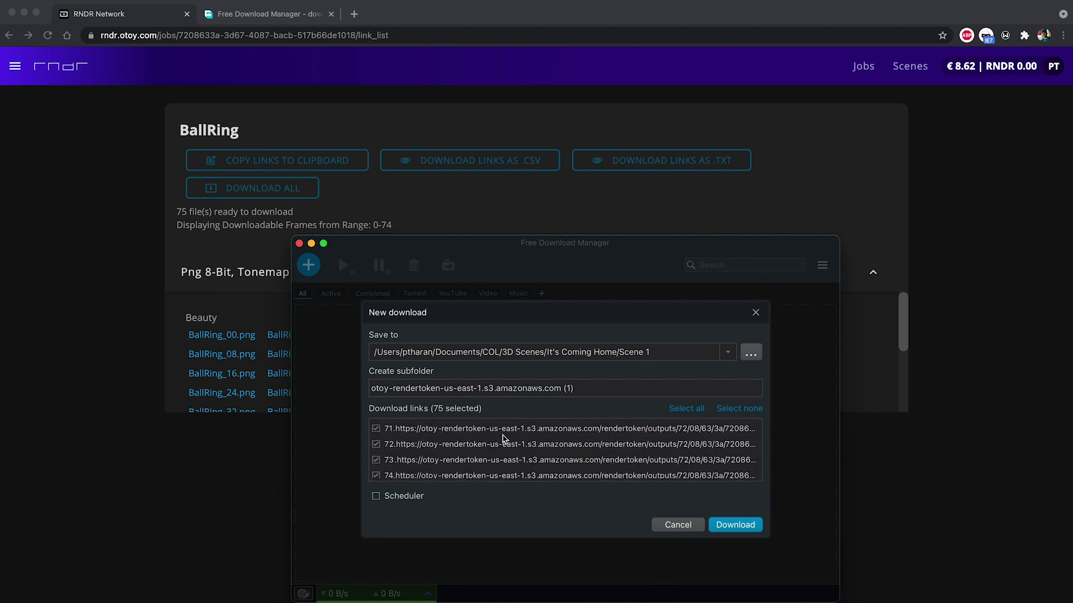
pyautogui.scroll(20, 430, 476)
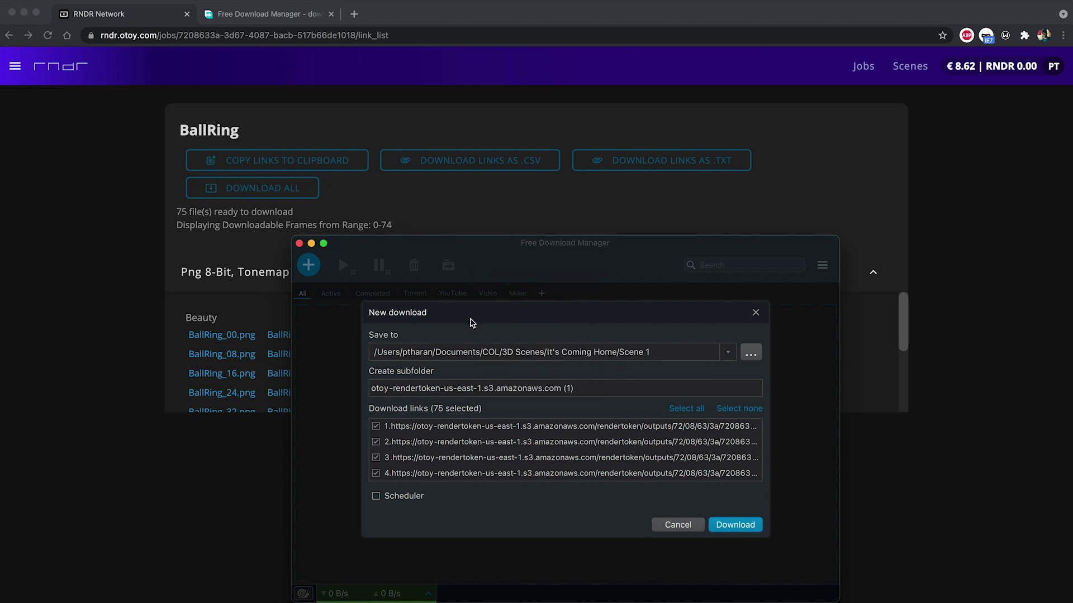
# Browse the save folder to Desktop > Tutorial > BallRing, allowing Desktop access
pyautogui.click(751, 354)
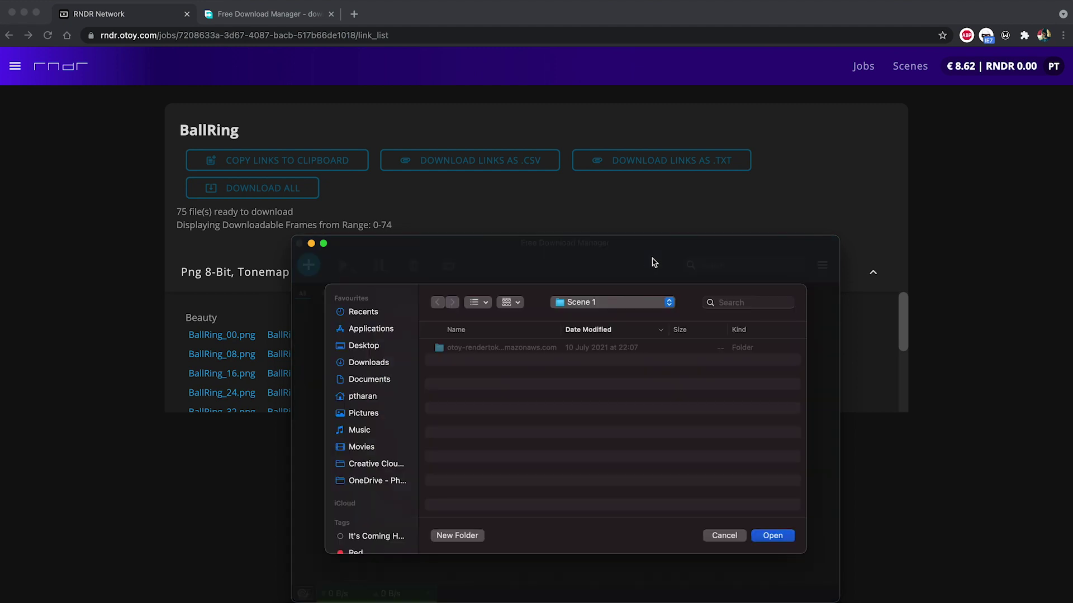
pyautogui.click(378, 346)
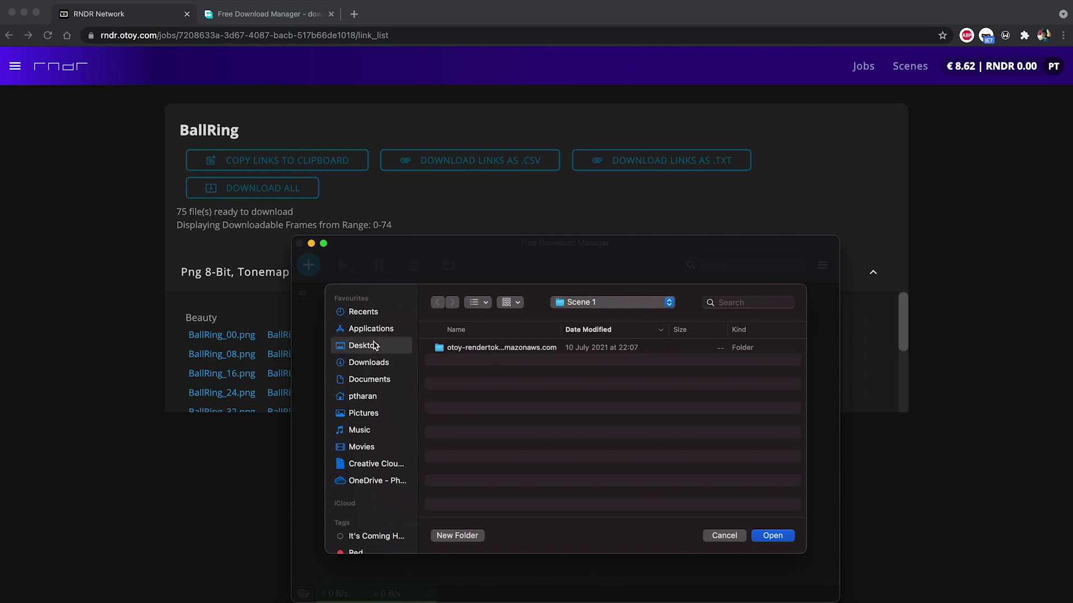
pyautogui.click(575, 218)
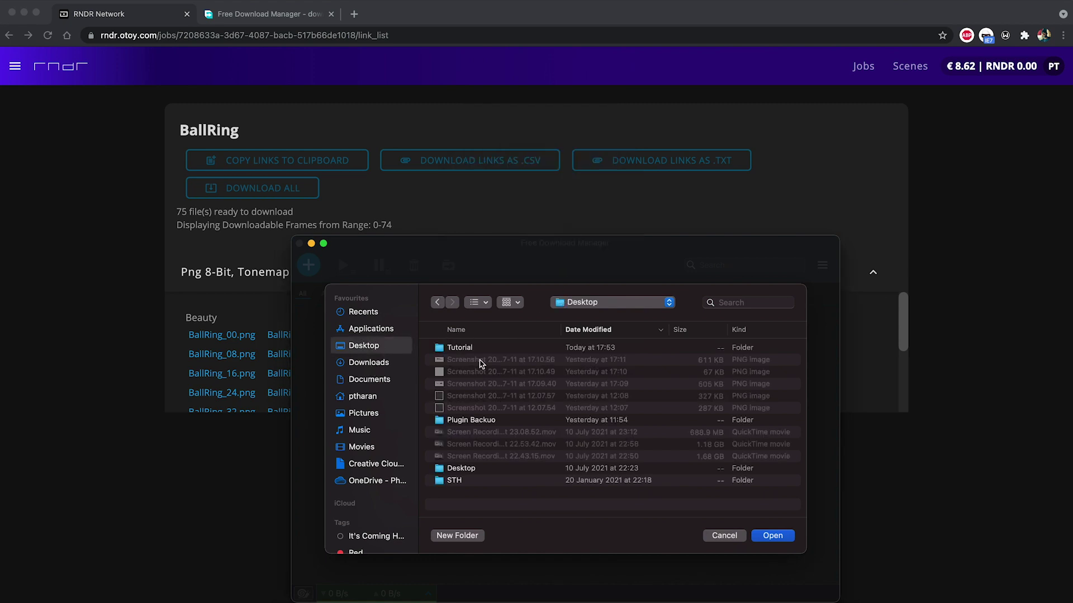
pyautogui.click(469, 351)
pyautogui.doubleClick(469, 356)
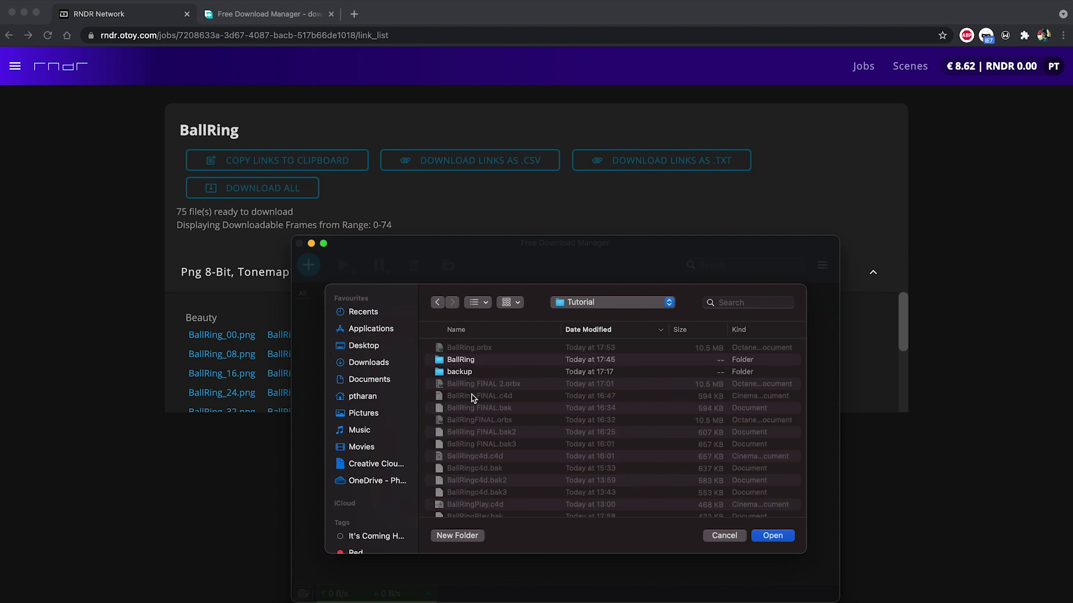
pyautogui.scroll(-1, 461, 368)
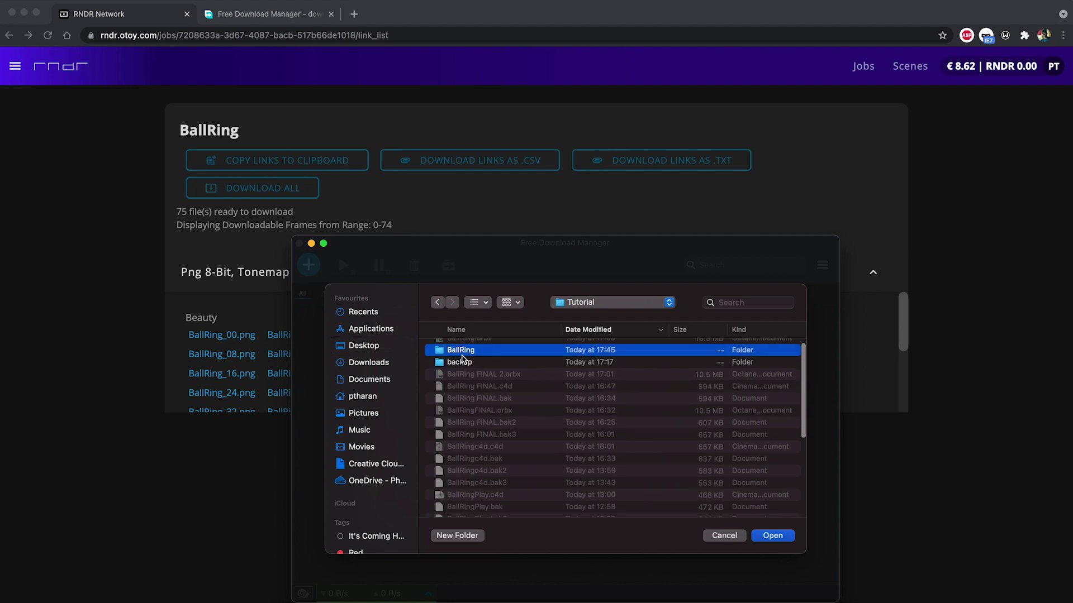
pyautogui.doubleClick(462, 350)
# Create a 'Ball Ring Render Files' folder, set it as destination, and start the download
pyautogui.click(475, 537)
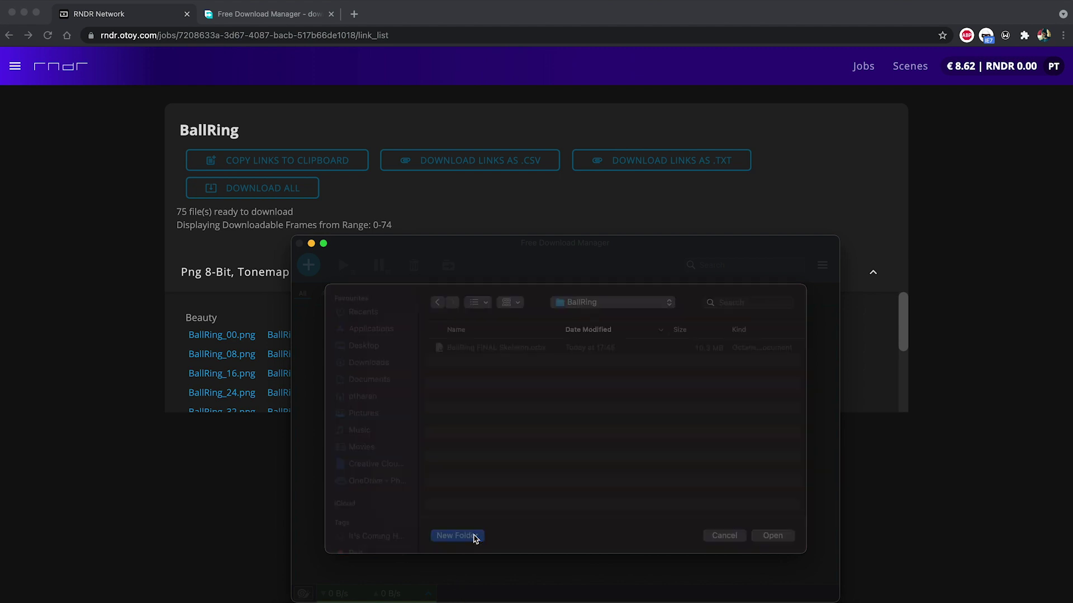
pyautogui.write('Ball Ring E')
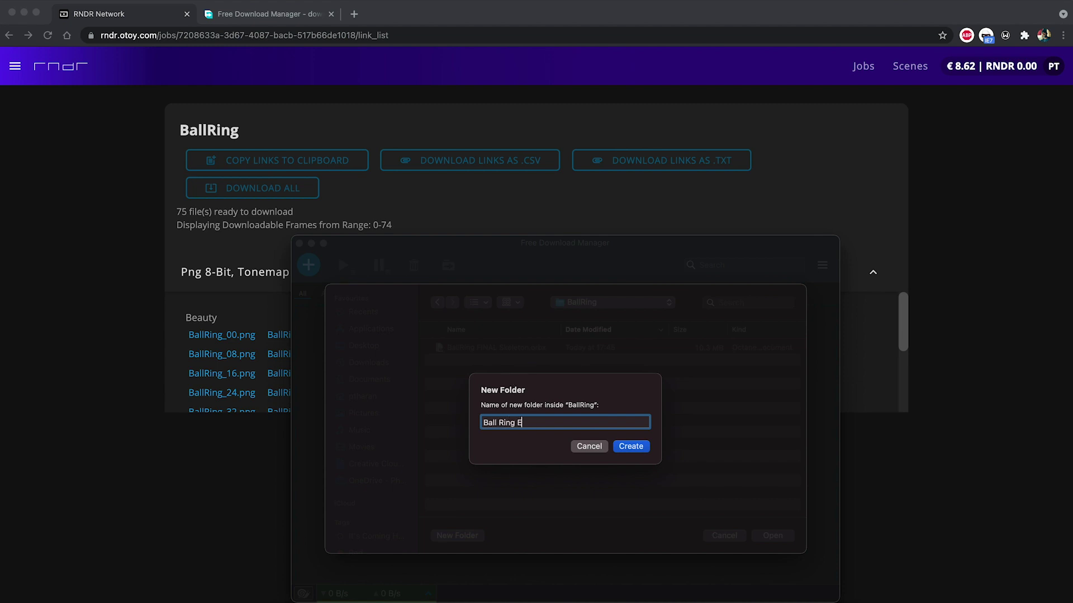
pyautogui.press('BackSpace')
pyautogui.write('Render Files')
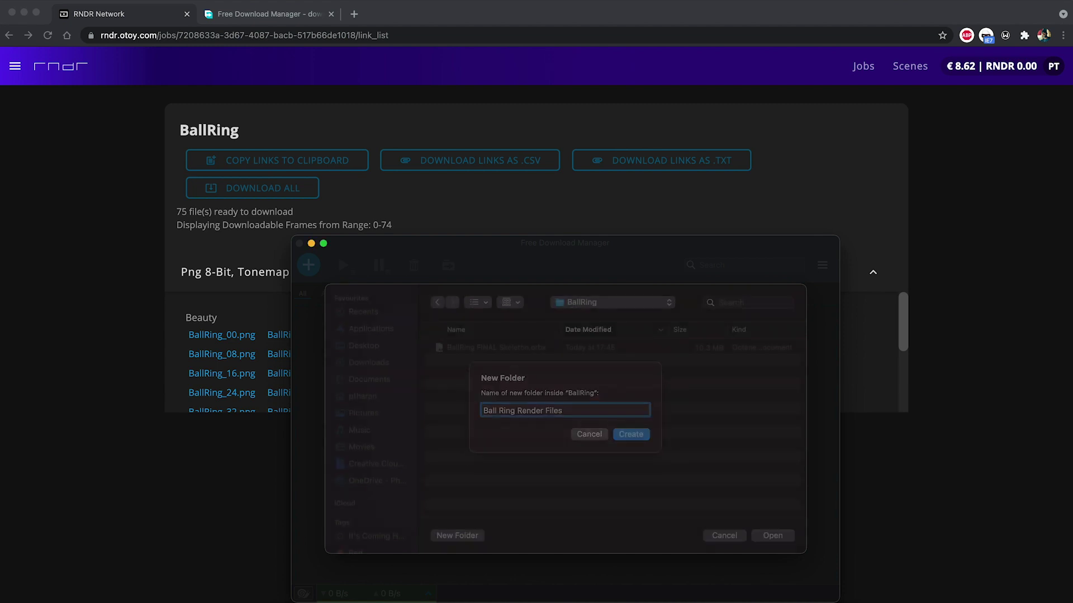
pyautogui.press('Return')
pyautogui.click(766, 531)
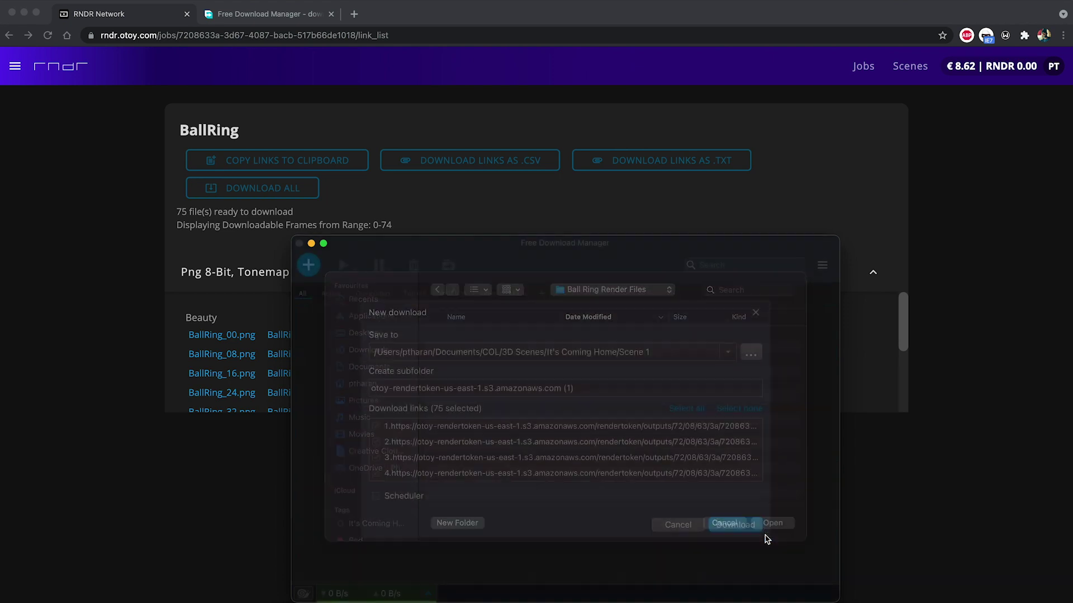
pyautogui.click(713, 526)
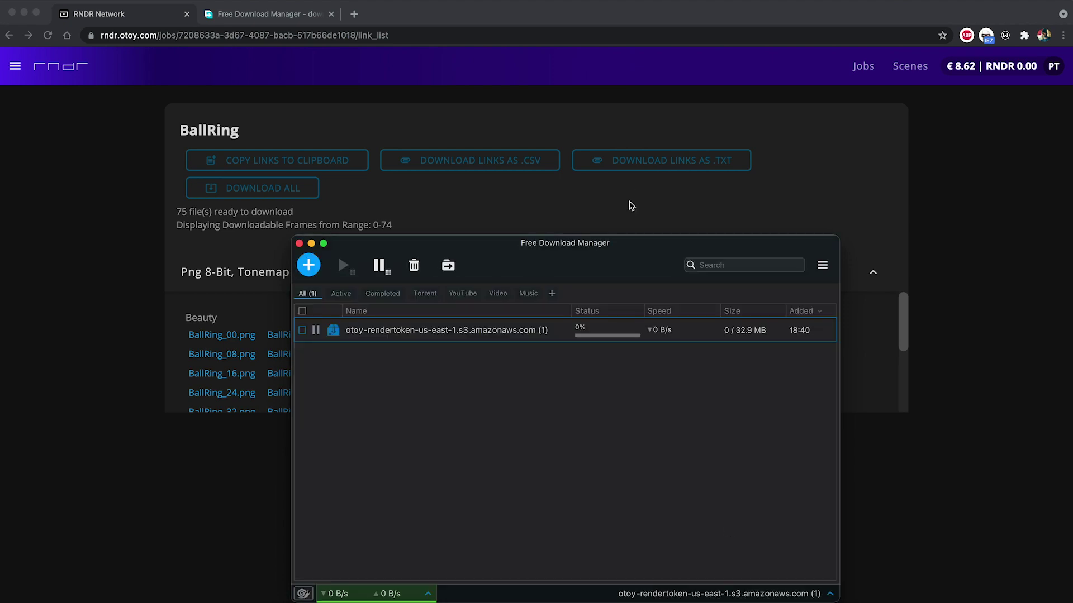
# Move the FDM window aside, review the RNDR file list, then confirm the 150 MB download completed
pyautogui.moveTo(649, 267); pyautogui.dragTo(651, 171)
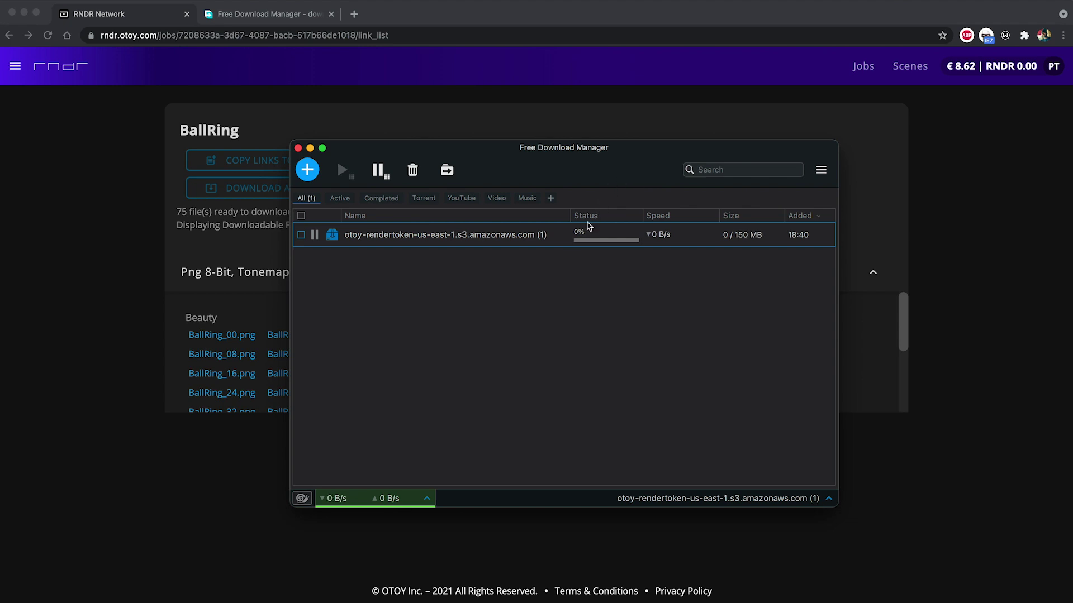
pyautogui.moveTo(587, 174); pyautogui.dragTo(752, 145)
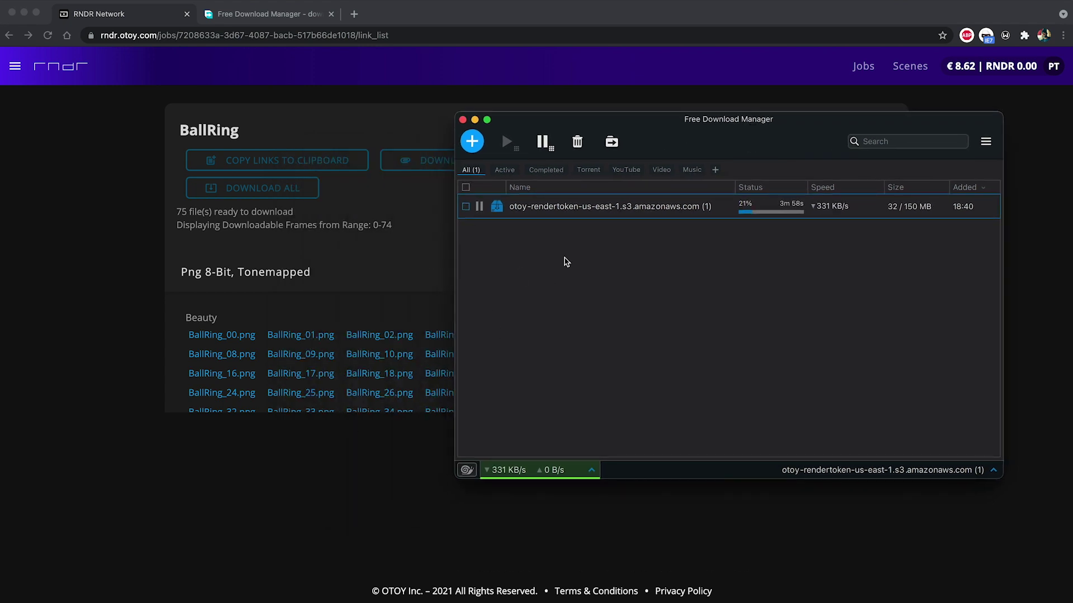
pyautogui.click(395, 287)
pyautogui.scroll(-5, 407, 334)
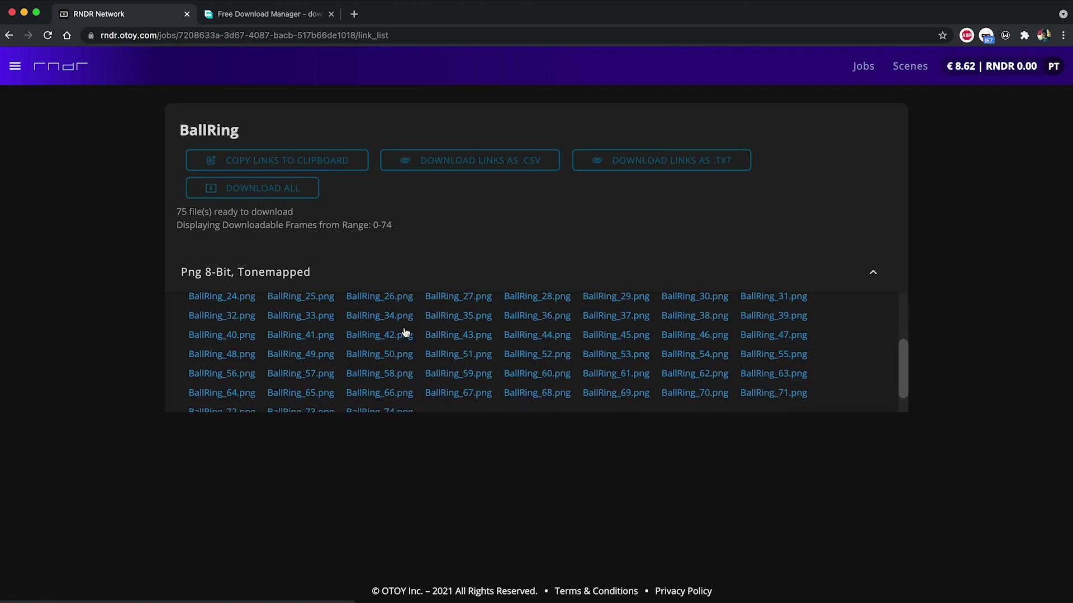
pyautogui.scroll(5, 406, 332)
pyautogui.scroll(-5, 405, 332)
pyautogui.scroll(5, 406, 331)
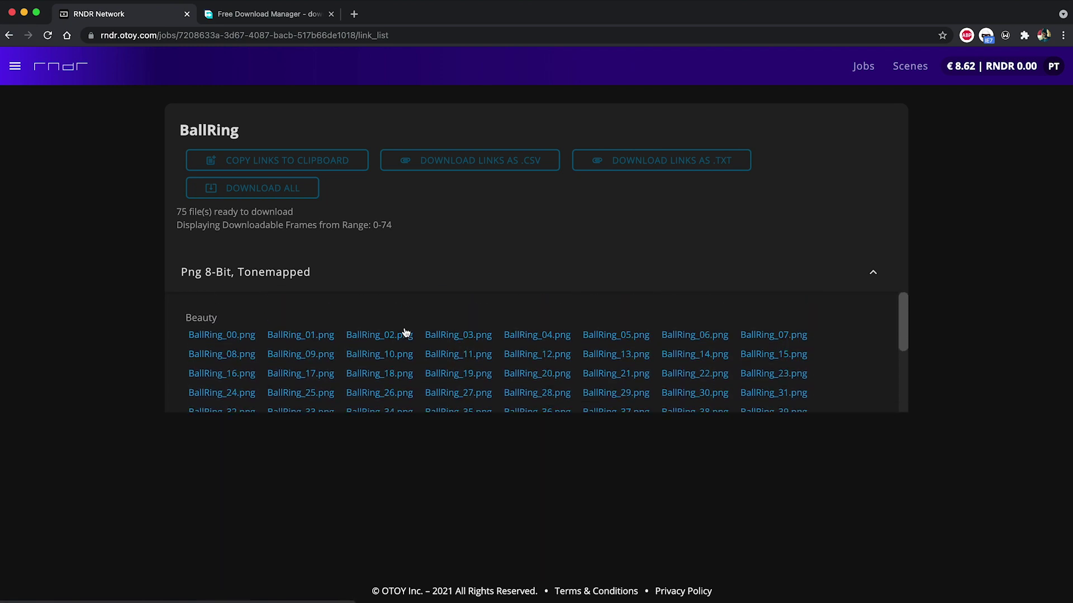
pyautogui.press('super+Tab')
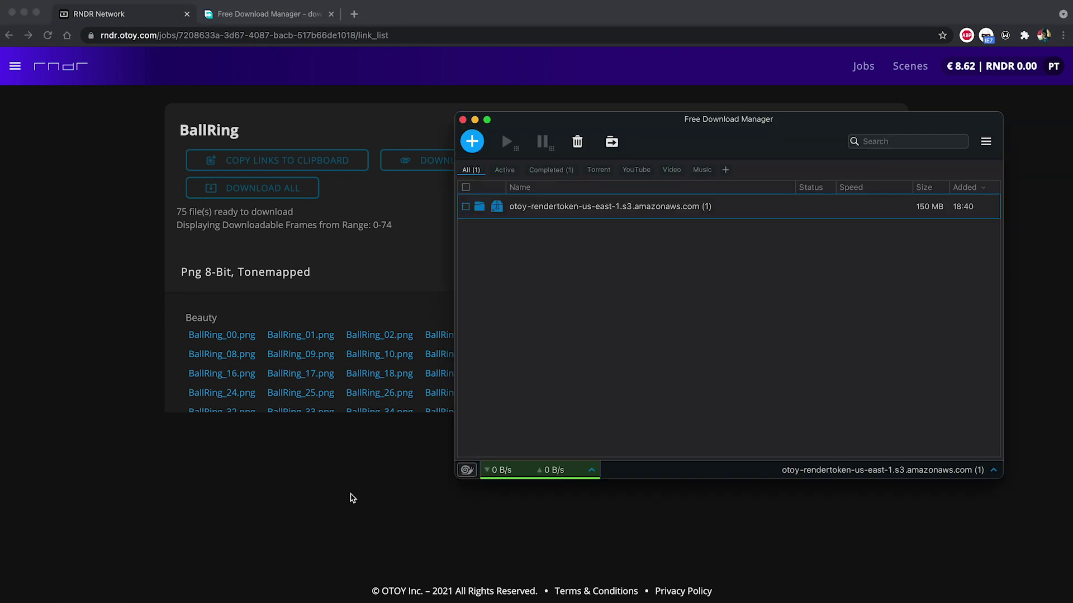
# Browse in Finder to BallRing > Ball Ring Render Files > otoy-rendertoken and check the 75 PNG frames
pyautogui.click(57, 602)
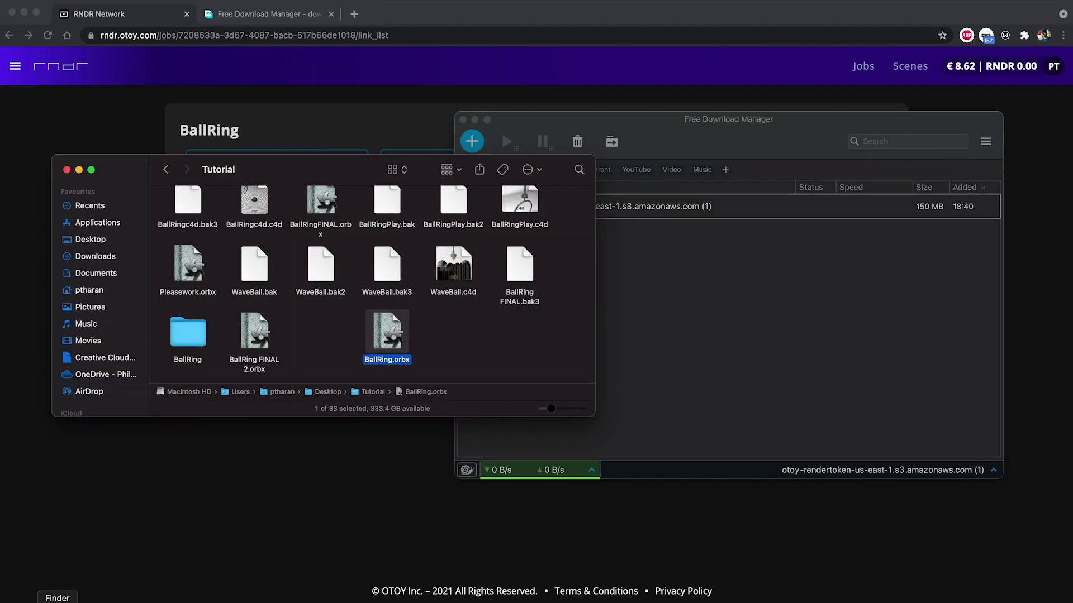
pyautogui.doubleClick(206, 330)
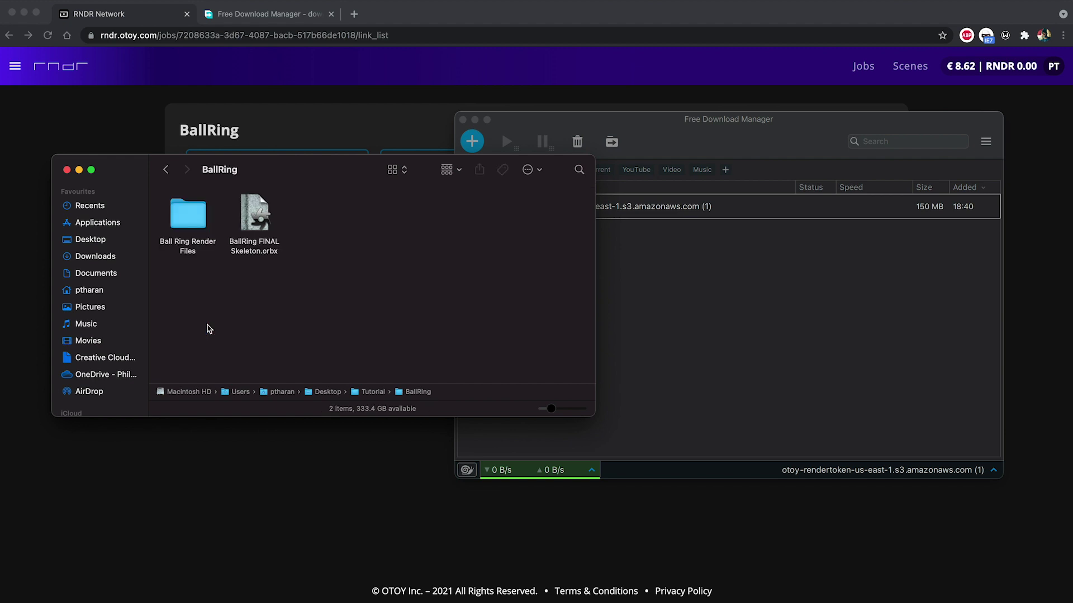
pyautogui.doubleClick(198, 215)
pyautogui.doubleClick(191, 227)
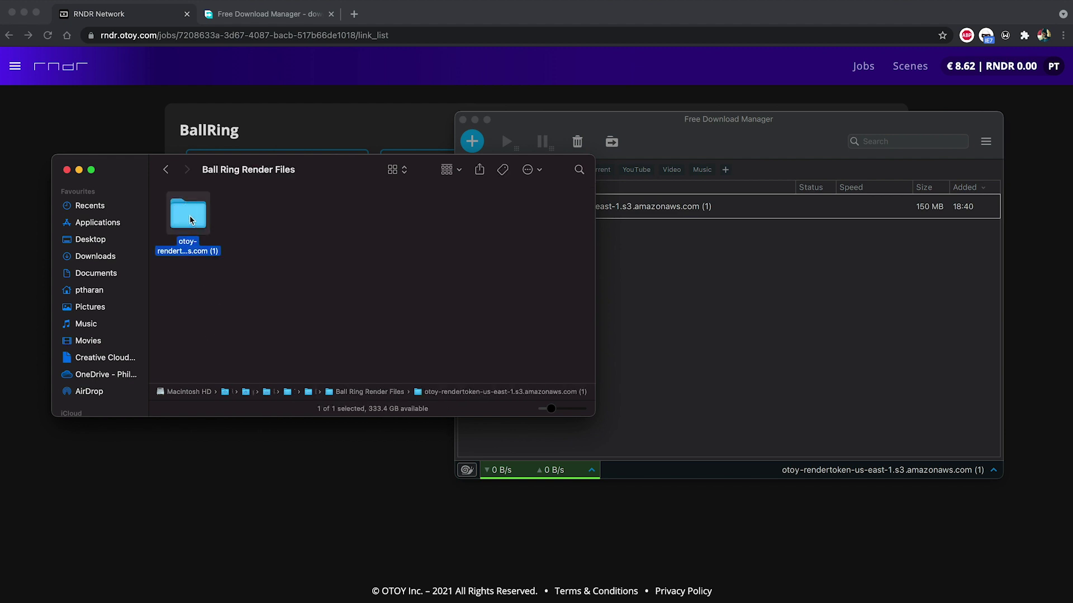
pyautogui.scroll(-2, 203, 244)
pyautogui.scroll(1, 203, 244)
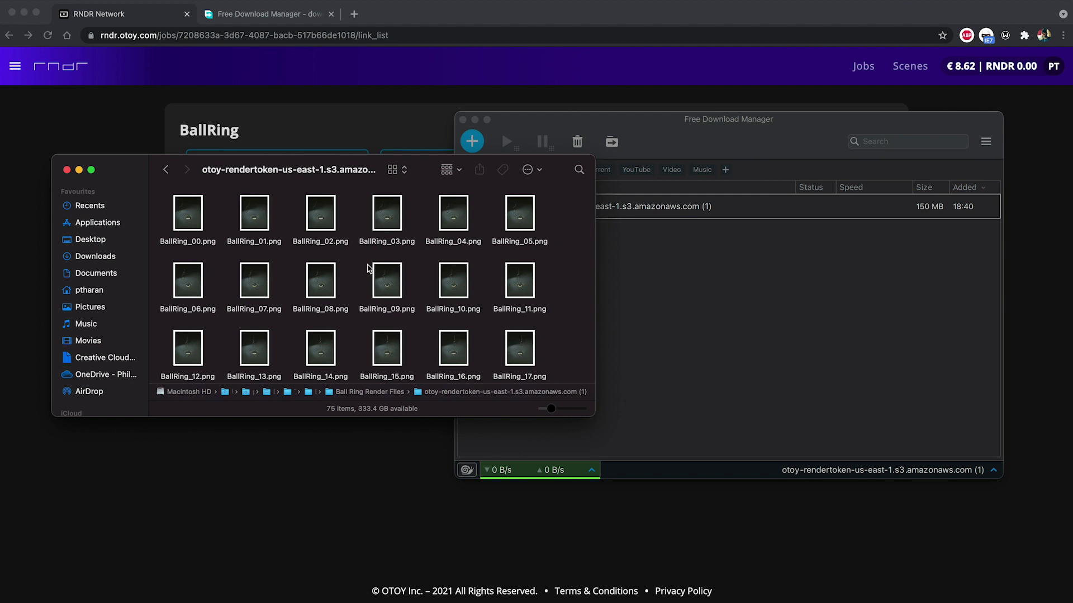
pyautogui.click(374, 119)
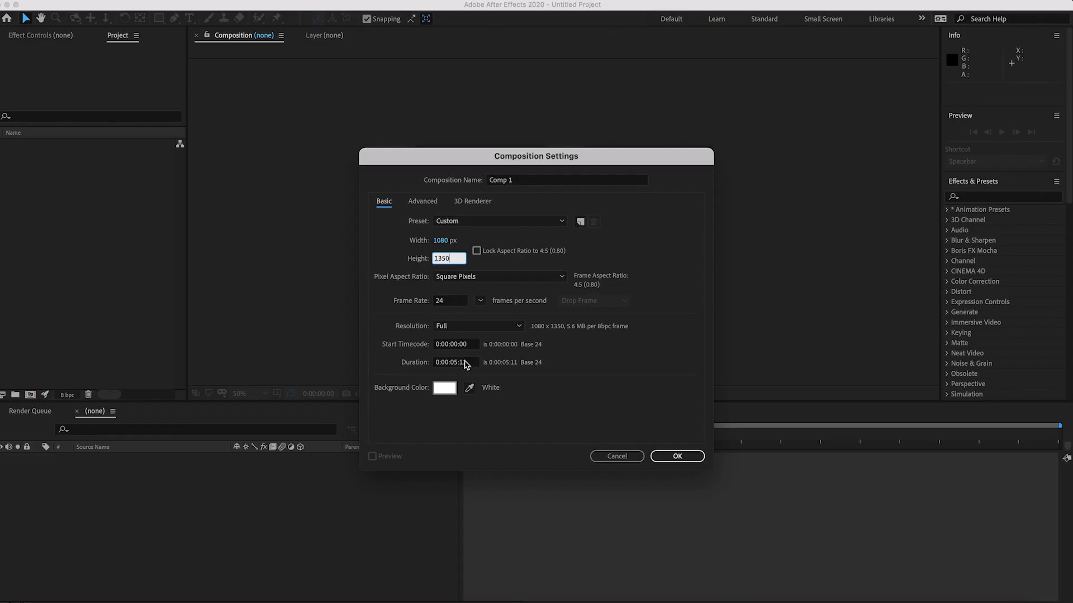
# Accept the 1080×1350, 24 fps Comp 1 composition settings
pyautogui.click(680, 456)
pyautogui.moveTo(120, 166)
pyautogui.click(282, 167)
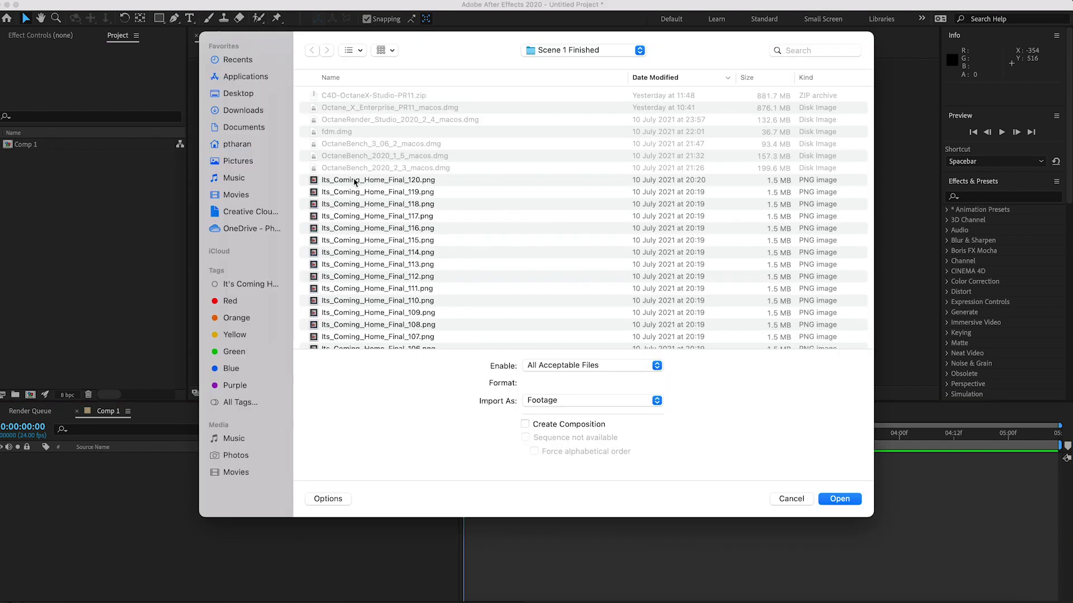
# Import the BallRing frames from the otoy-rendertoken folder as a PNG sequence
pyautogui.click(574, 55)
pyautogui.click(255, 132)
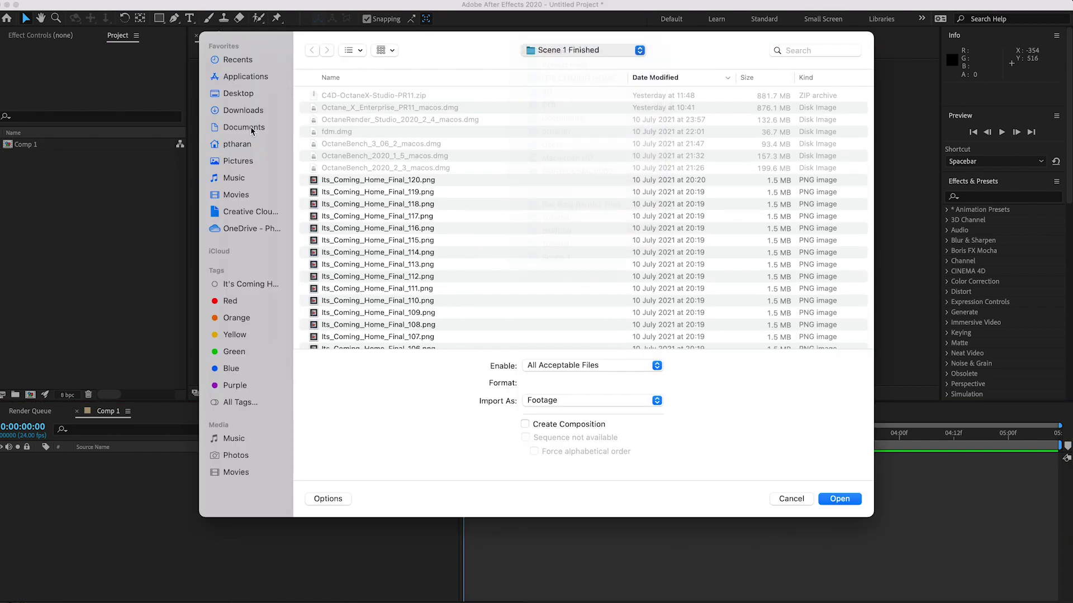
pyautogui.click(238, 93)
pyautogui.doubleClick(329, 96)
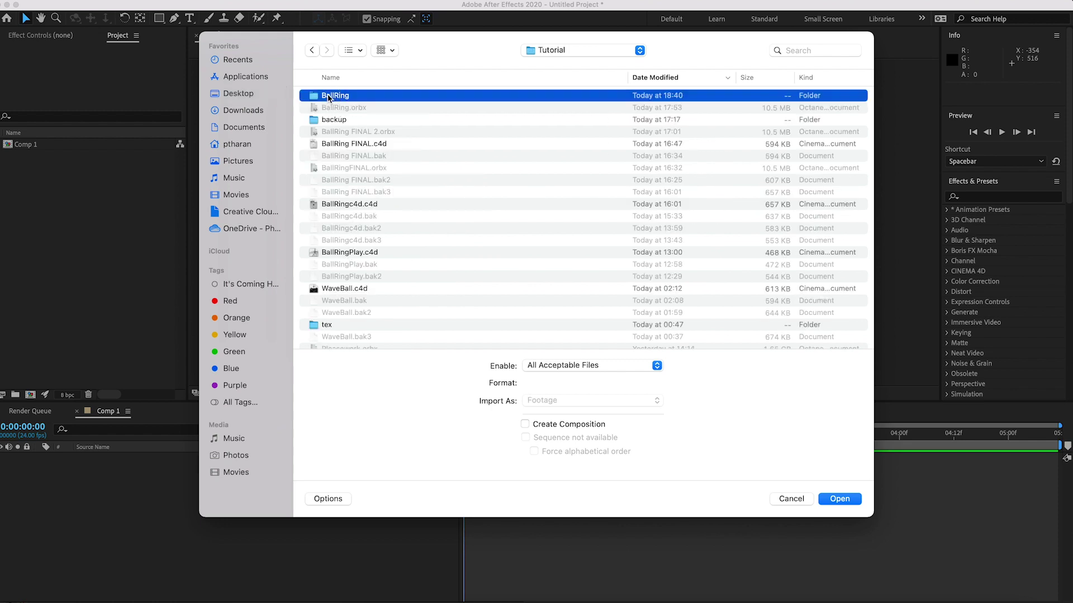
pyautogui.doubleClick(330, 95)
pyautogui.click(357, 95)
pyautogui.doubleClick(353, 99)
pyautogui.doubleClick(344, 98)
pyautogui.click(338, 98)
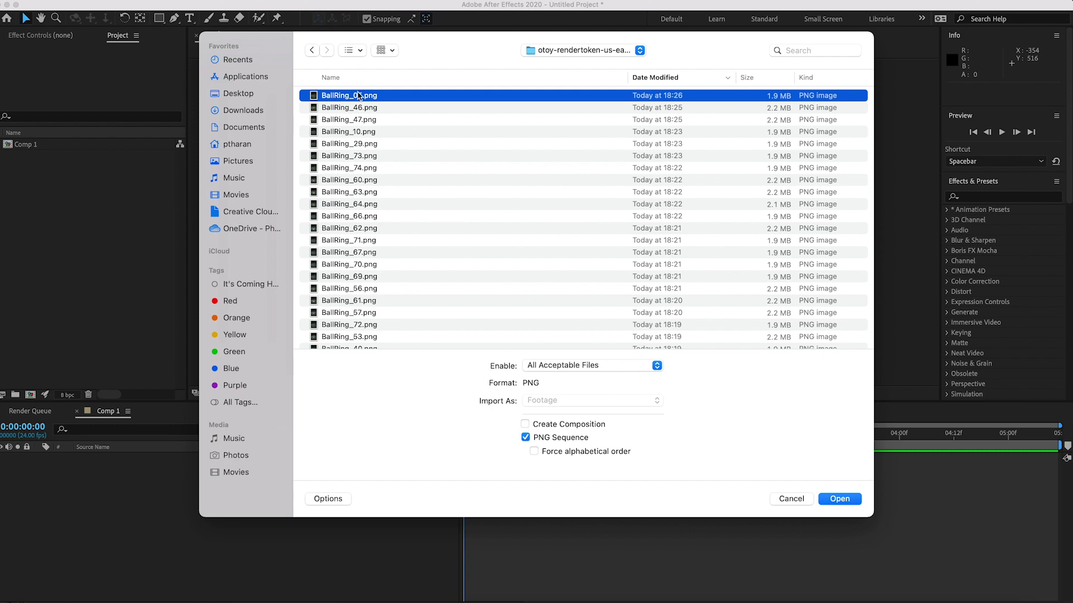
pyautogui.doubleClick(336, 99)
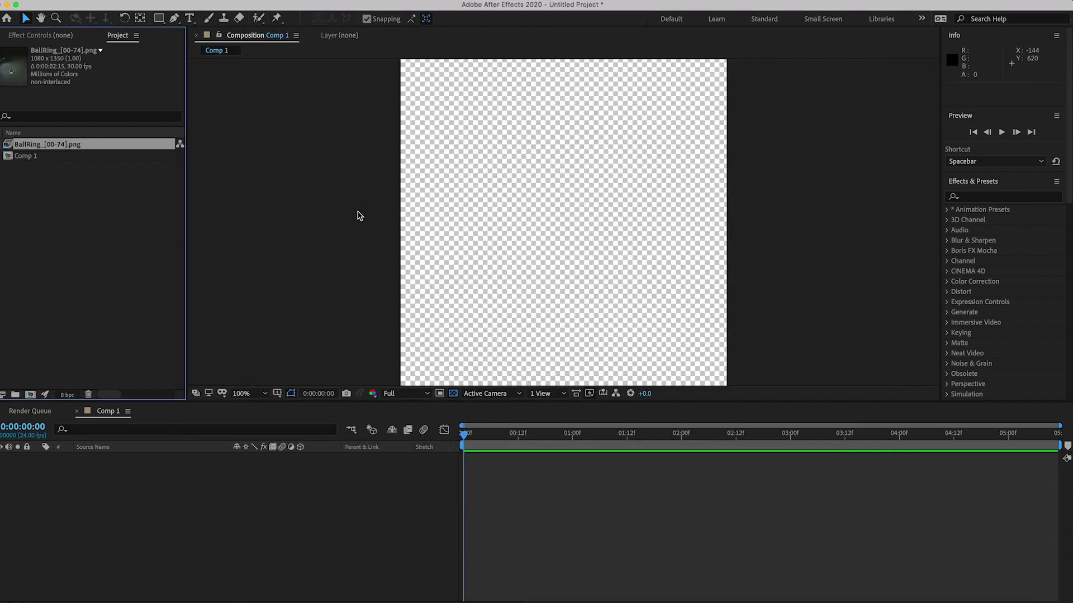
# Add BallRing_[00-74].png to the Comp 1 timeline and preview the animation
pyautogui.moveTo(612, 555); pyautogui.dragTo(485, 466)
pyautogui.press('space')
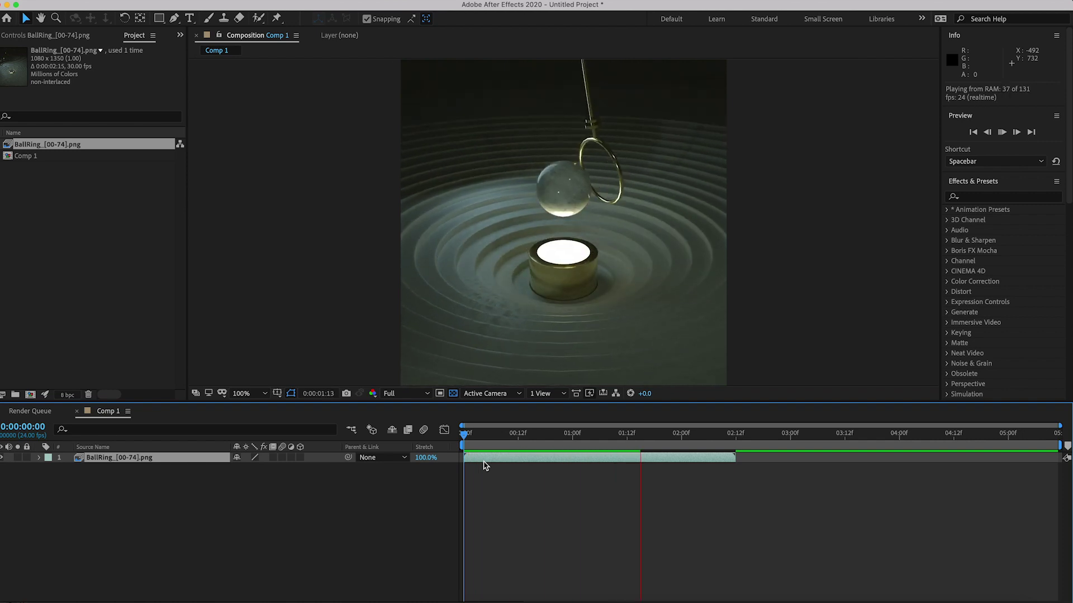
pyautogui.press('space')
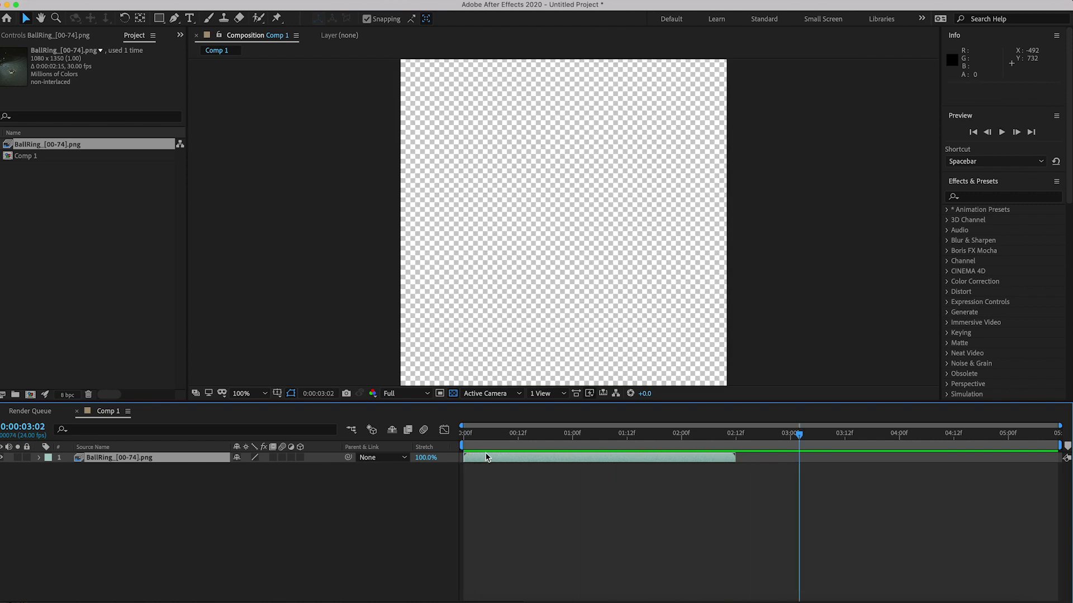
# Replay the preview, trim the work area end to the footage length, and preview again
pyautogui.press('pagedown')
pyautogui.press('pagedown')
pyautogui.press('pagedown')
pyautogui.press('pagedown')
pyautogui.press('pagedown')
pyautogui.press('pagedown')
pyautogui.press('space')
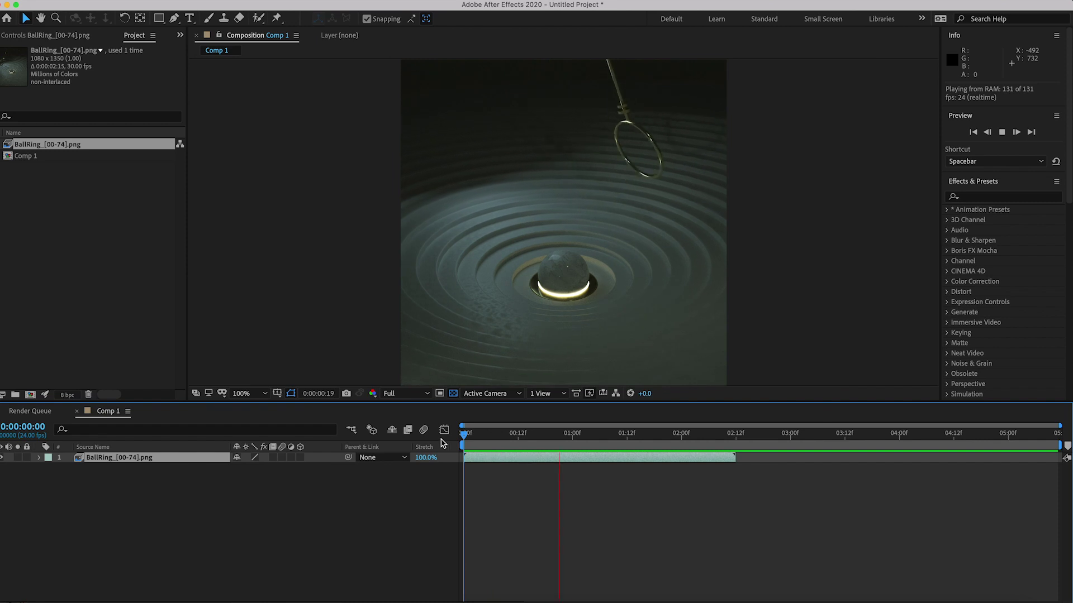
pyautogui.press('space')
pyautogui.press('Home')
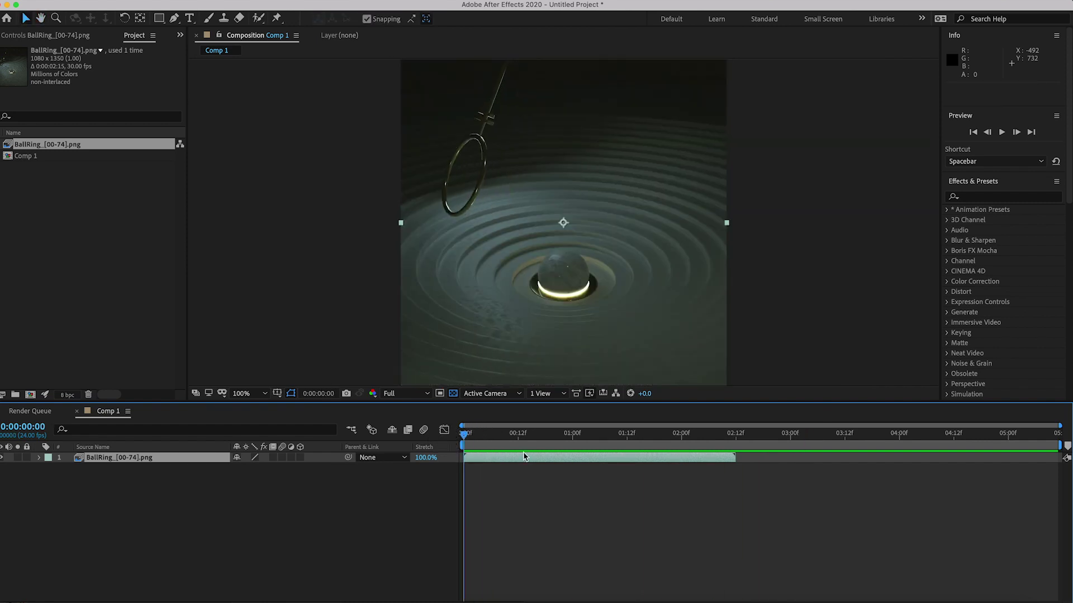
pyautogui.moveTo(1062, 445); pyautogui.dragTo(920, 433)
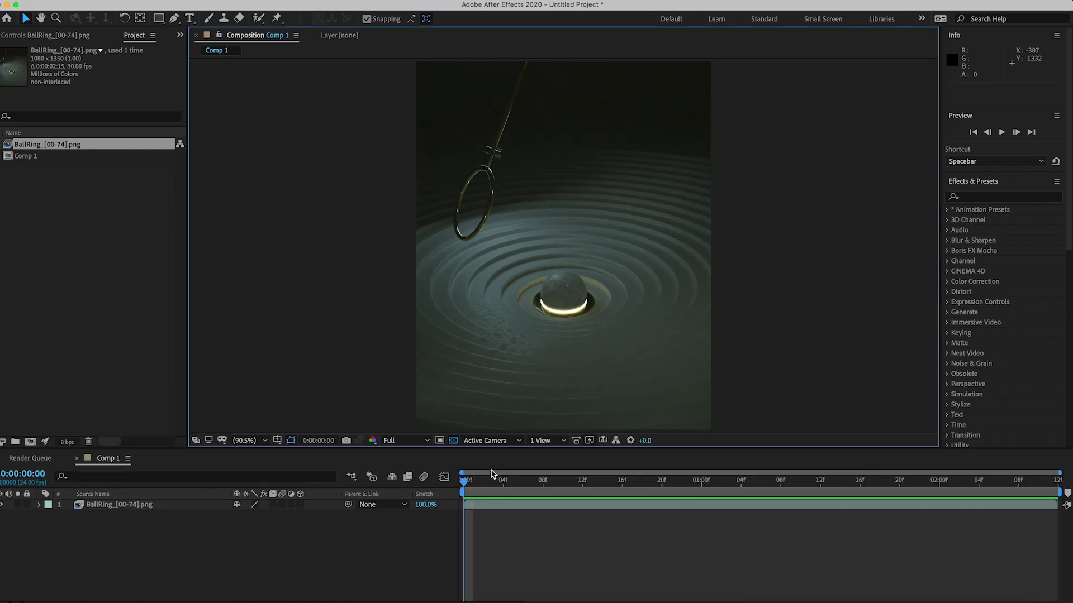
pyautogui.press('space')
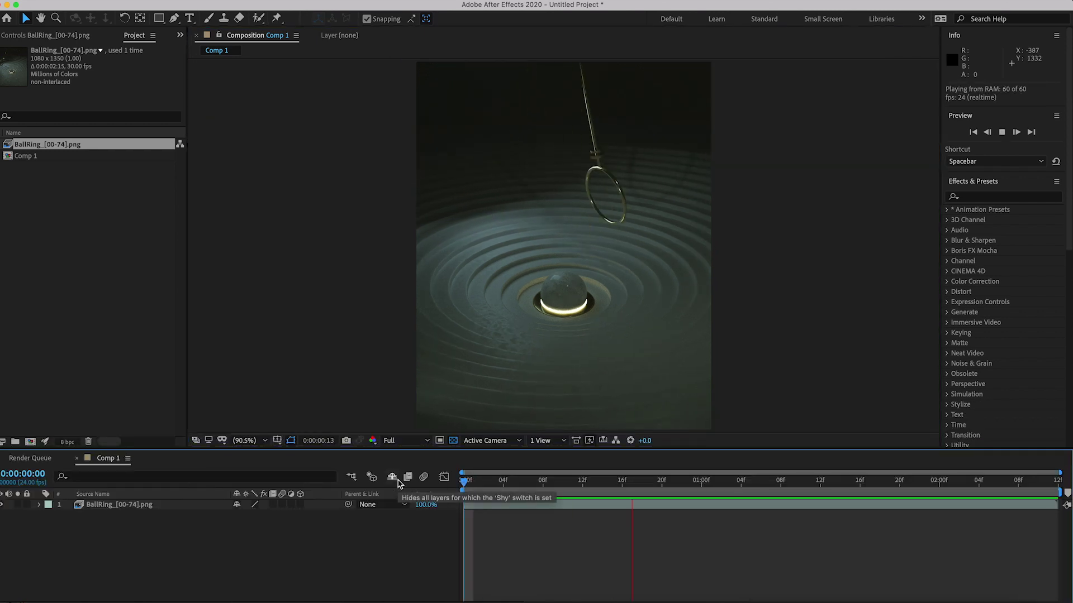